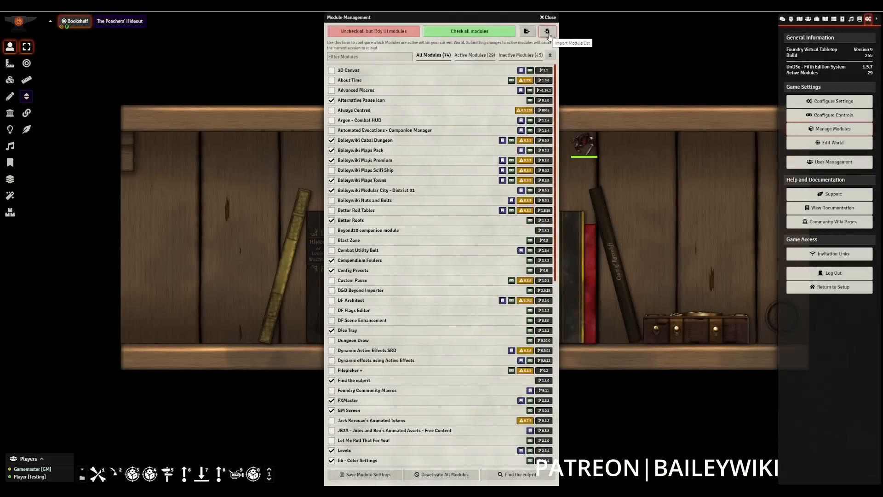
Expand the descriptions in the module list, look through the entries, and collapse them
click(550, 56)
click(549, 56)
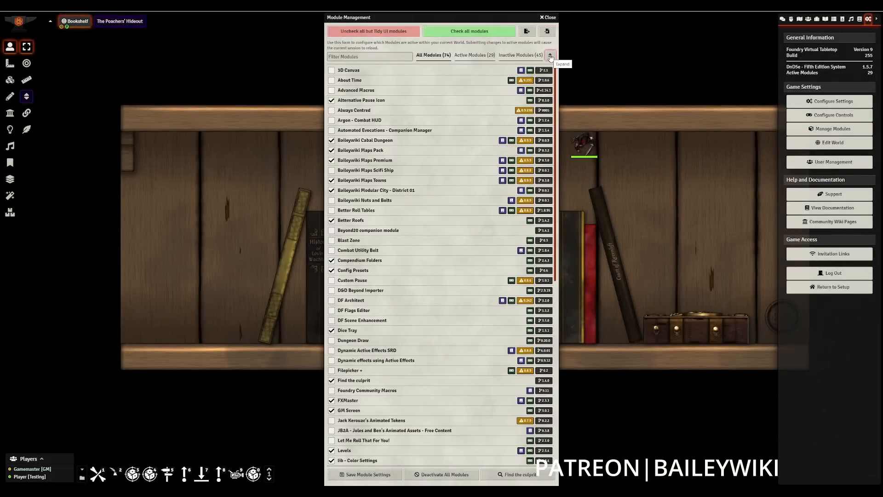
click(550, 56)
scroll(451, 374, down, 5)
scroll(451, 374, down, 5)
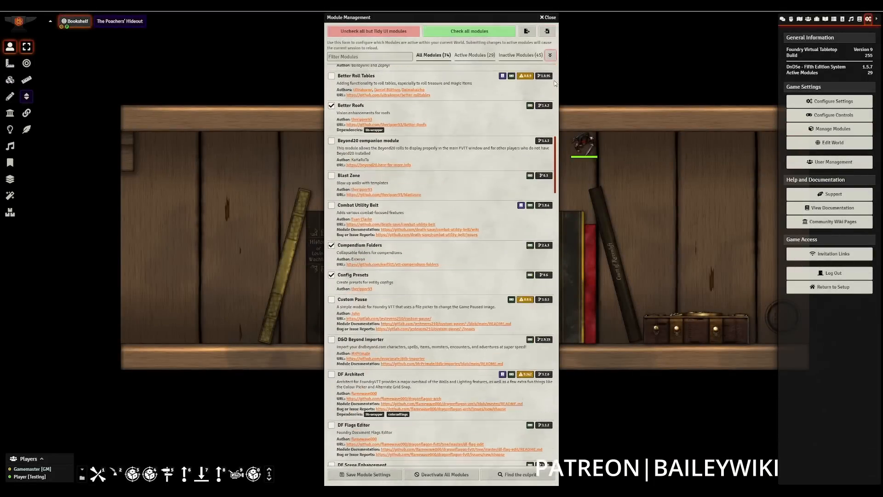
click(550, 55)
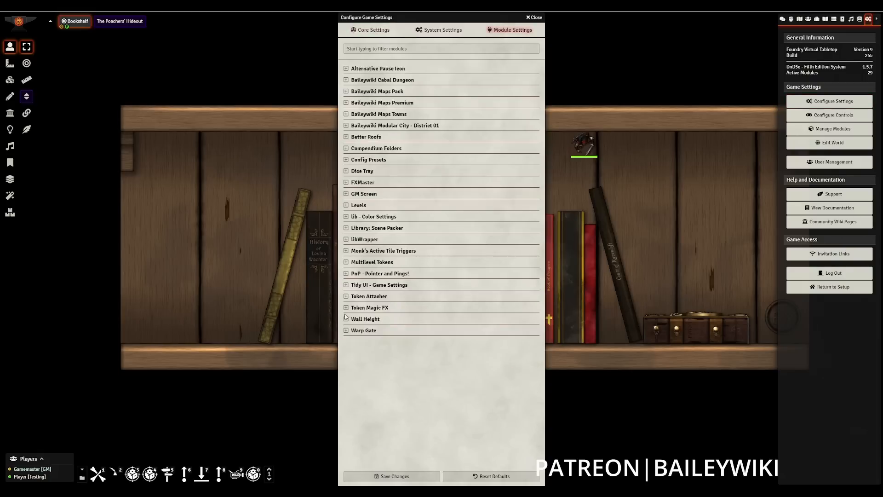
Expand the Levels entry in the module settings
click(345, 205)
click(359, 205)
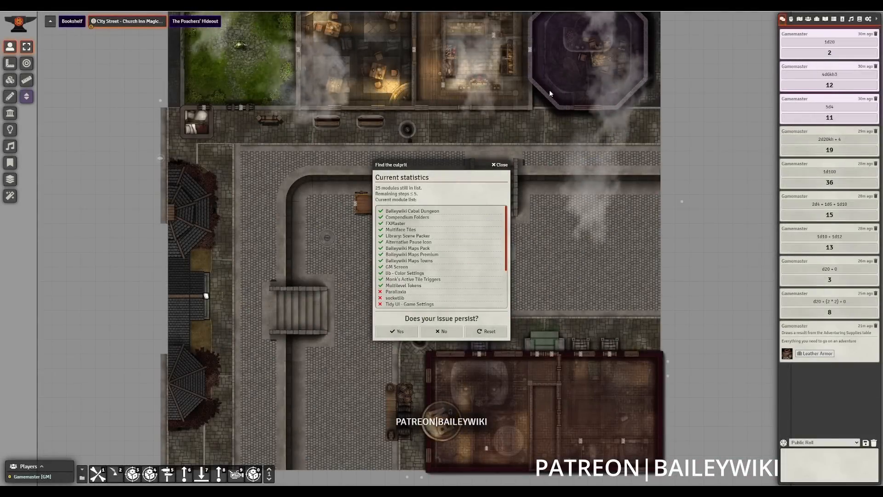
Answer in Find the culprit that the issue persists
click(396, 331)
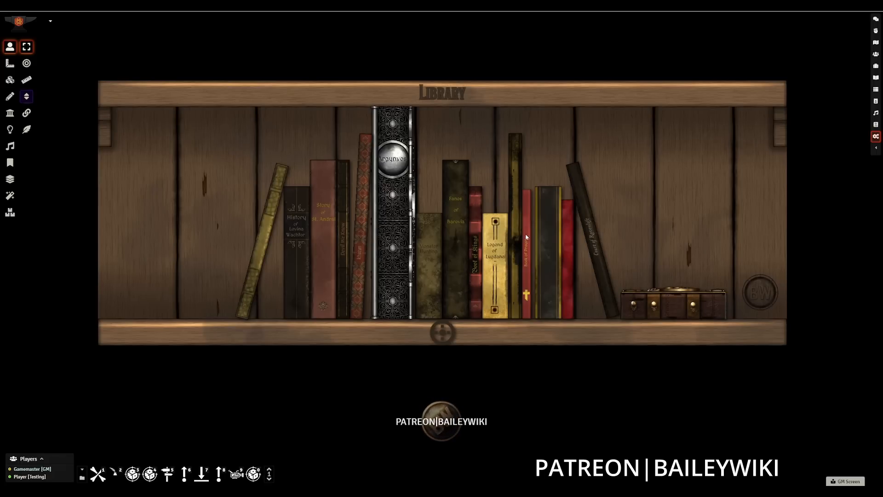
Ping the leaning yellow book on the shelf, move the players' view to the suitcase, and return it to the shelf's centre
key(x)
click(261, 234)
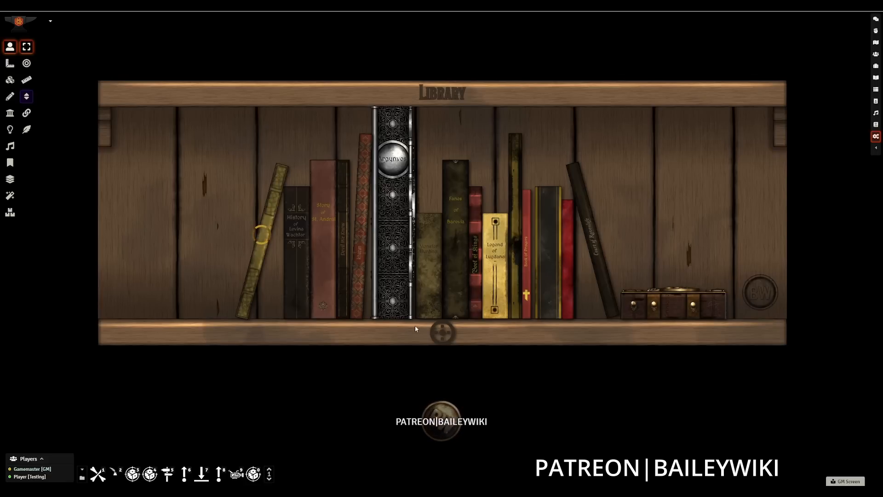
click(674, 304)
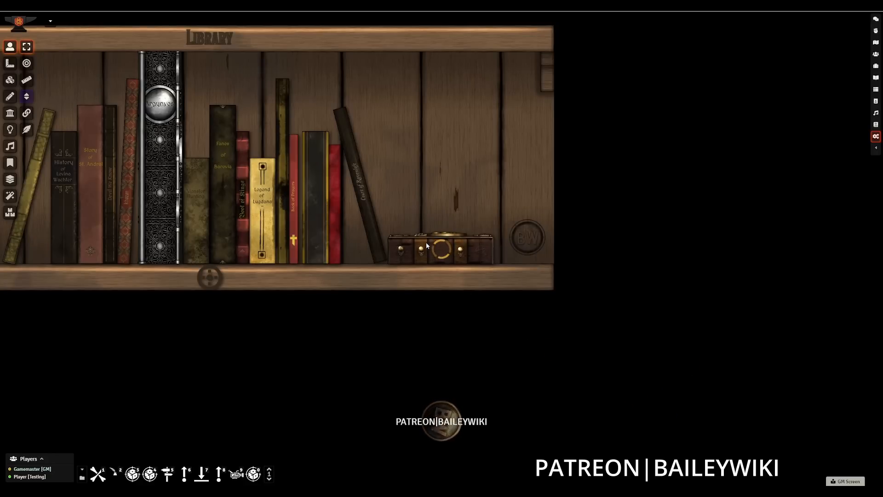
click(206, 182)
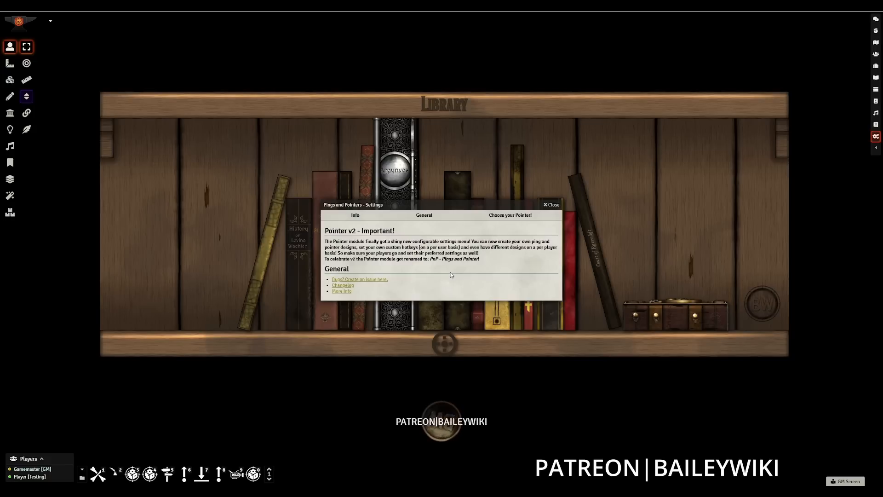
In the general Pings and Pointers settings, select the Pointer hotkey and apply the settings to all users
click(425, 215)
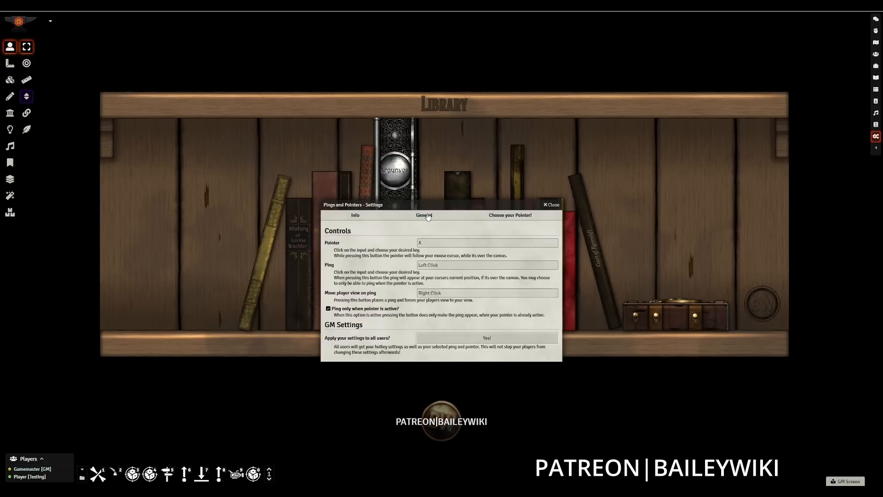
click(429, 243)
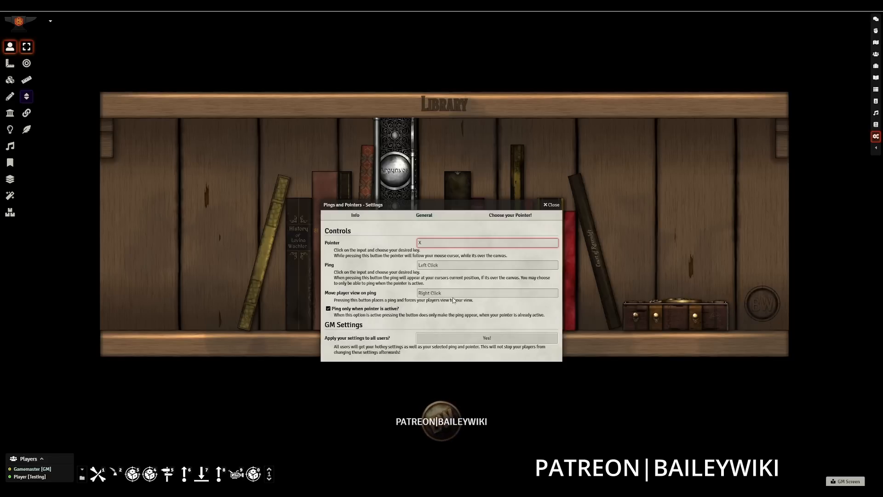
click(493, 338)
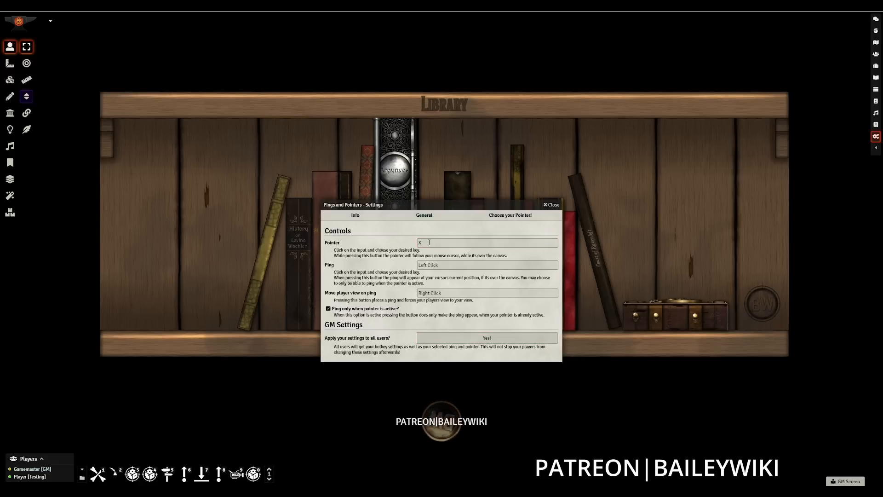
Preview the available designs from Pointer Hand, Ping Round, Ping Arrows and Ping Triangle to Pointer Pin and Pointer Arrow
click(505, 216)
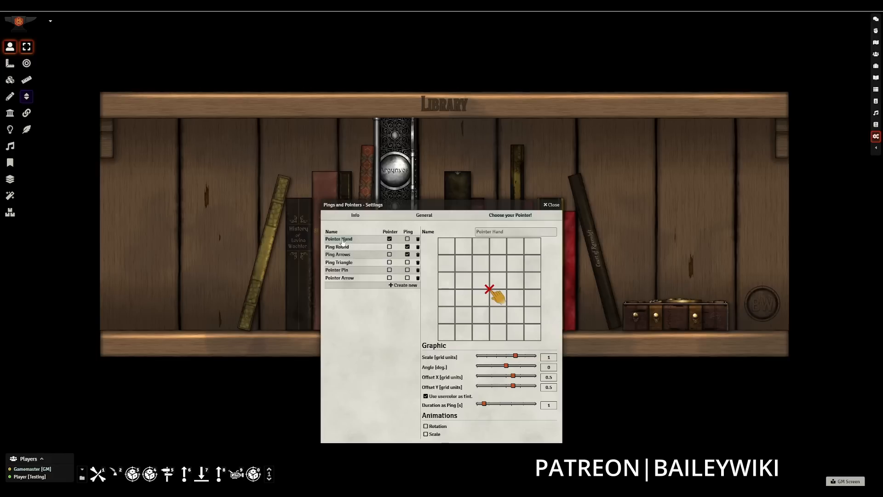
click(340, 247)
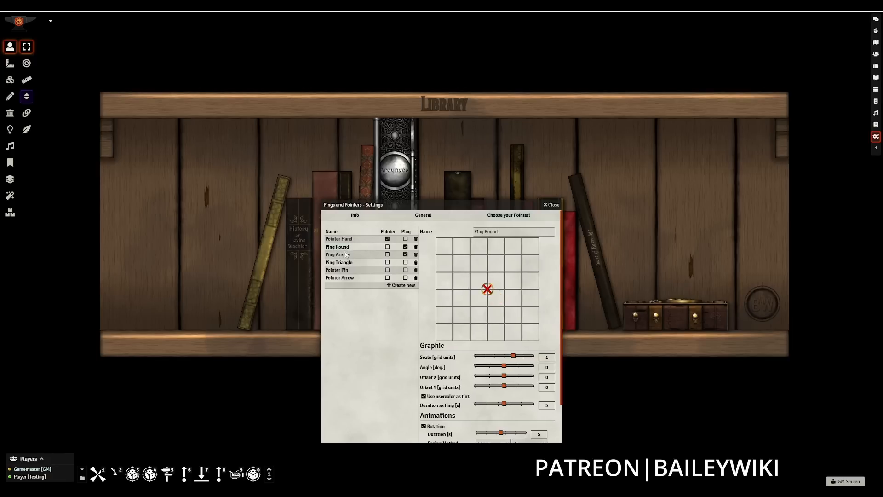
click(346, 255)
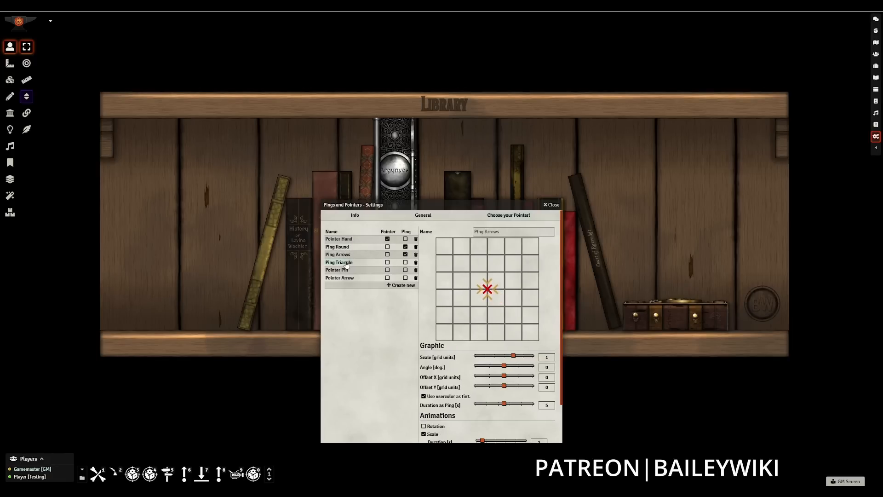
click(346, 263)
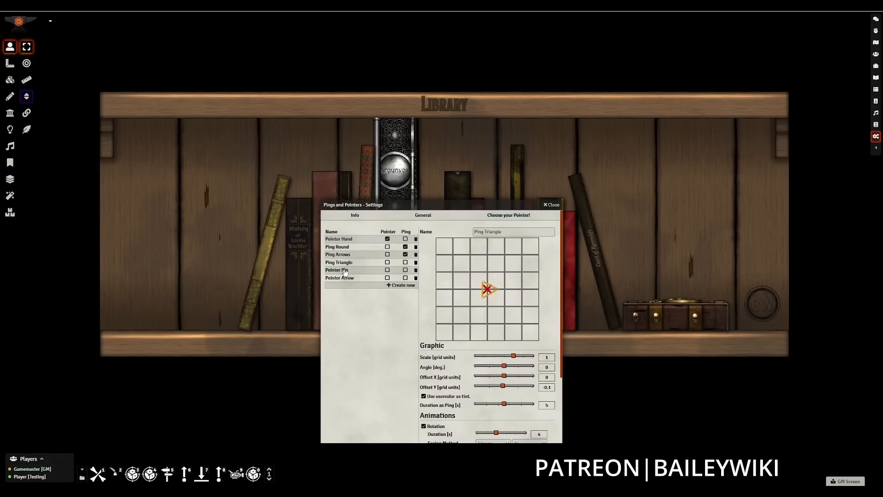
click(345, 271)
click(344, 279)
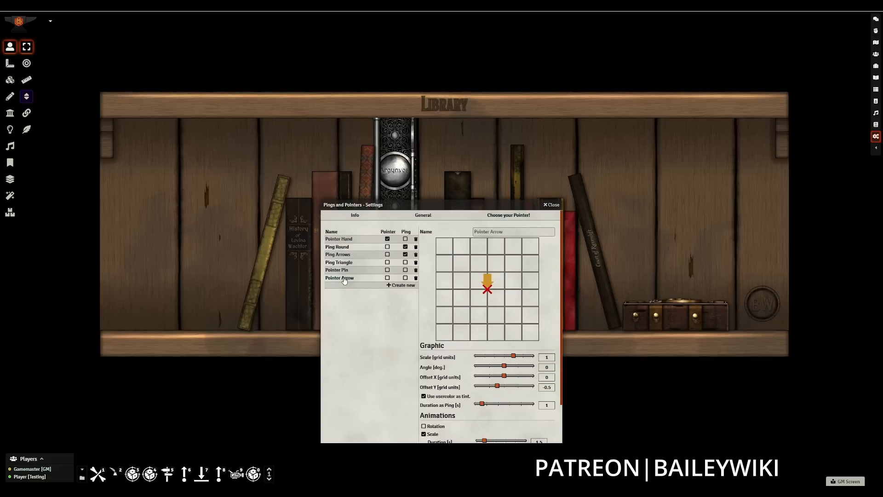
click(357, 240)
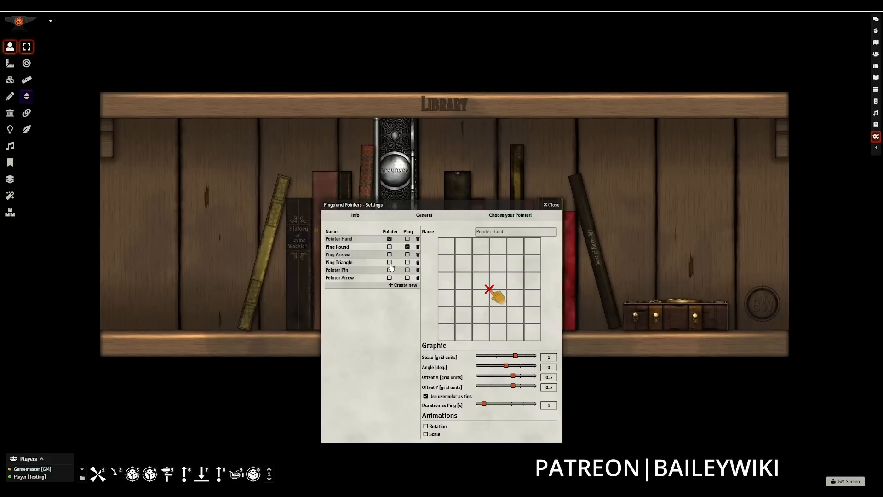
Assign Pointer Arrow as the pointer and Ping Triangle as the ping, and close the settings
click(348, 277)
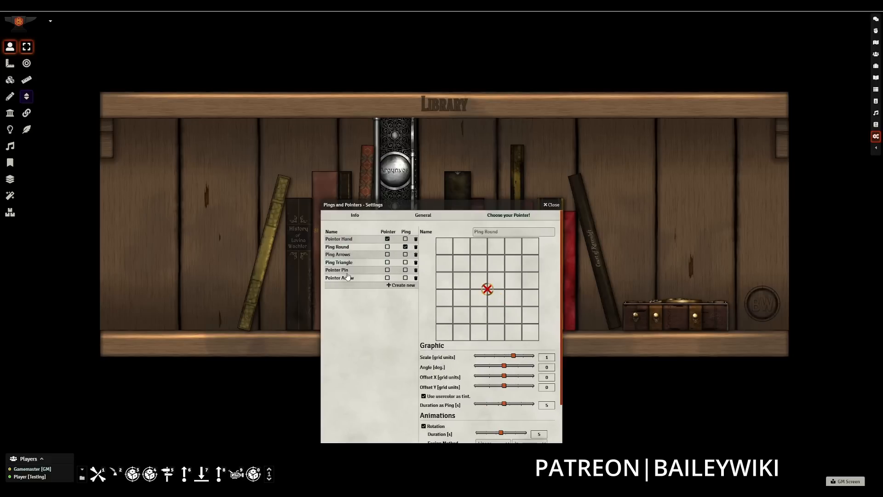
click(387, 277)
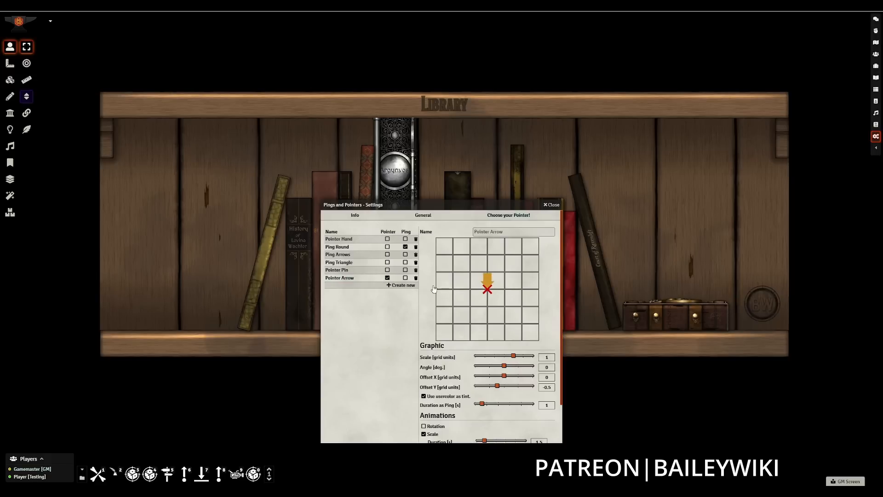
click(338, 262)
click(405, 262)
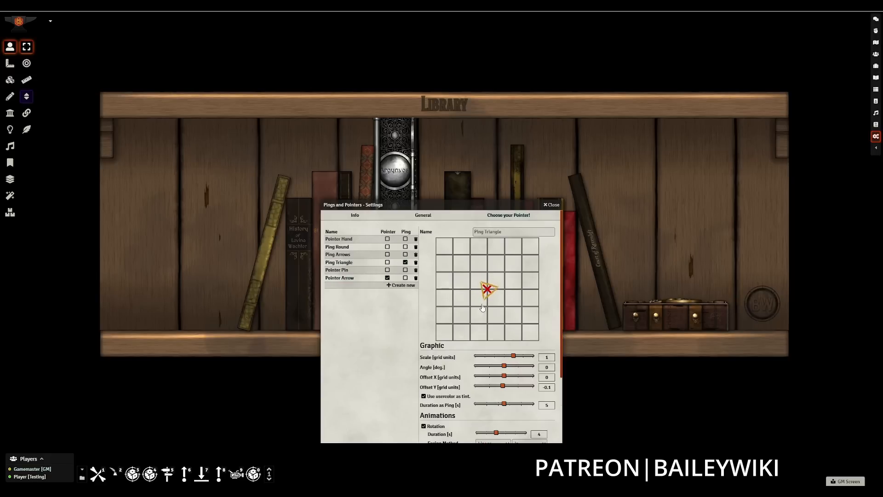
click(551, 205)
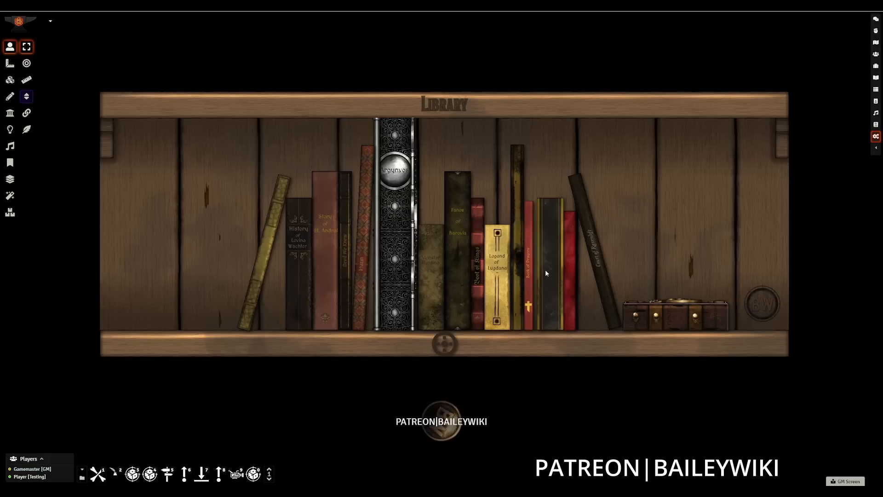
Test the arrow pointer and triangle ping by pinging several spots across the bookshelf
key(x)
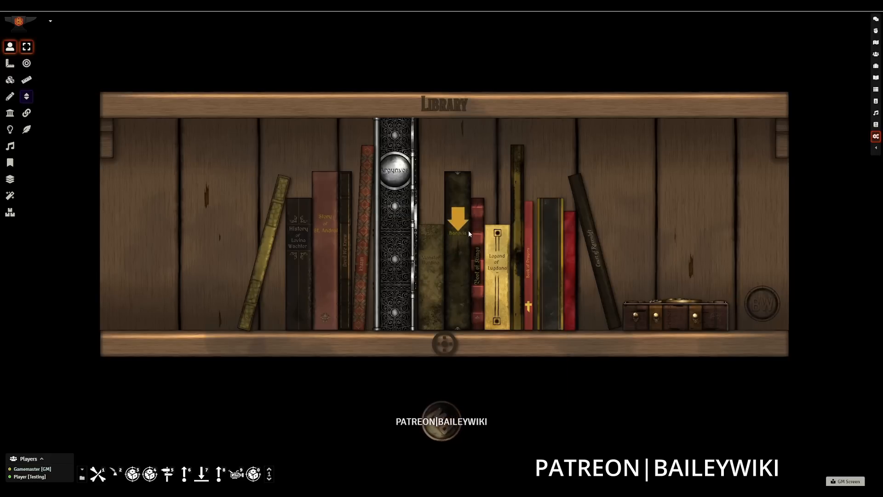
click(650, 205)
click(338, 233)
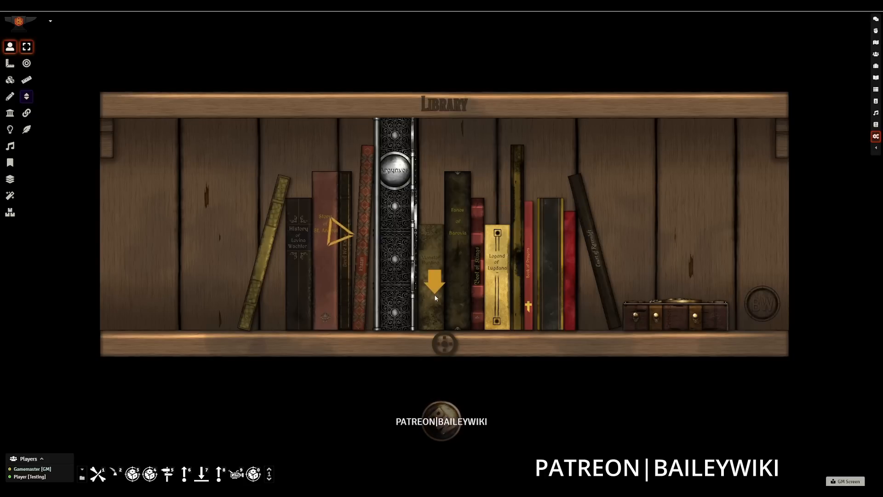
click(473, 249)
click(550, 220)
click(396, 271)
click(513, 213)
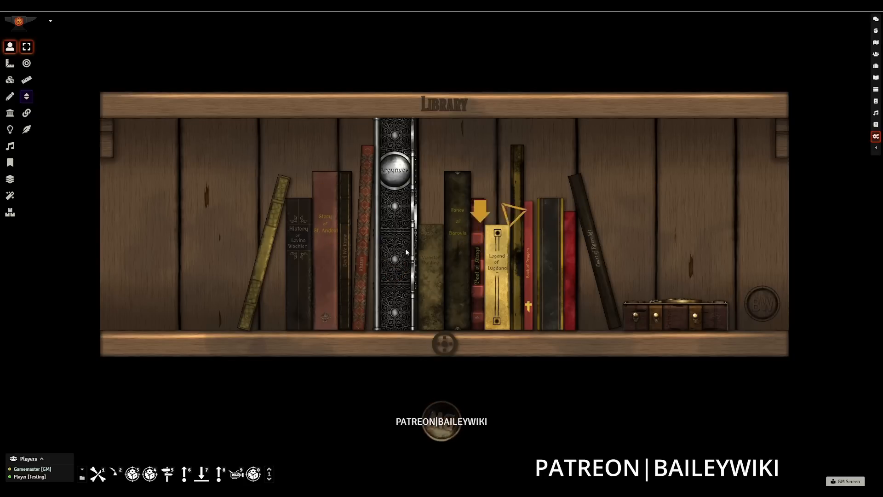
click(400, 250)
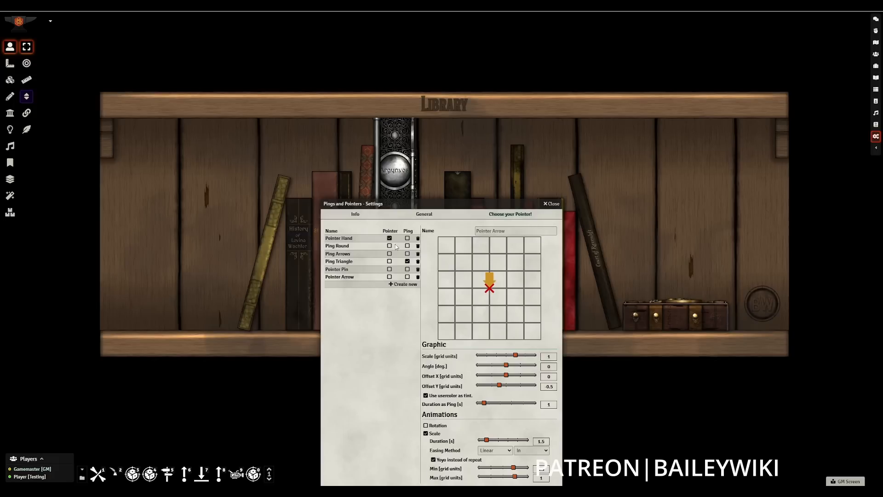
Assign Ping Round as the ping and bring up the Pointer Hand design for editing
click(407, 246)
click(341, 247)
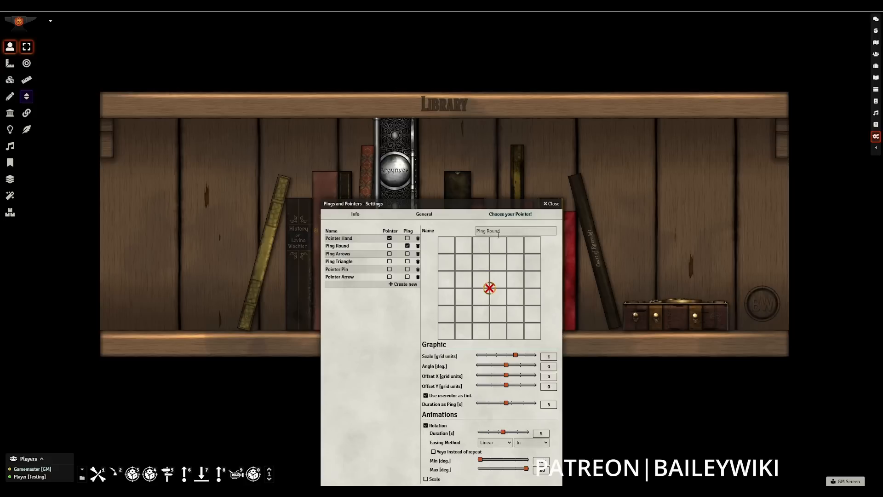
click(345, 254)
click(346, 239)
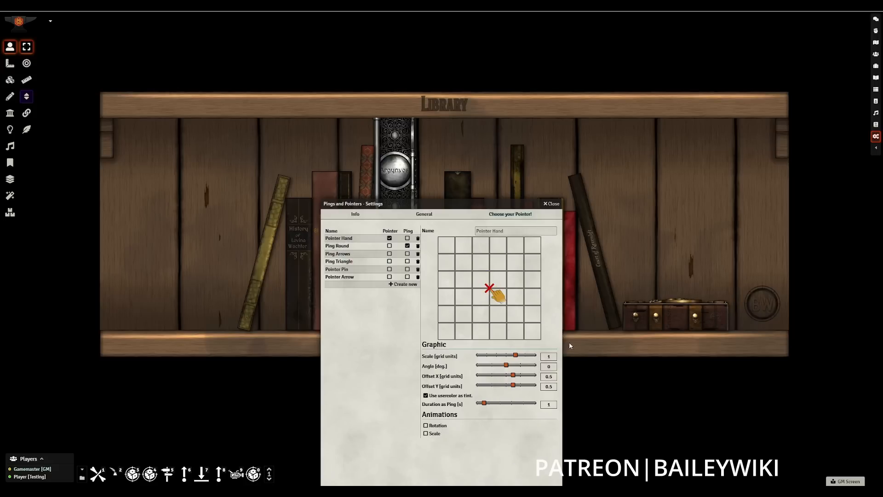
Try an angle of 83 degrees and an X offset of -0.35 on Pointer Hand, and restore them to 0 and 0.5
drag(515, 356, 501, 378)
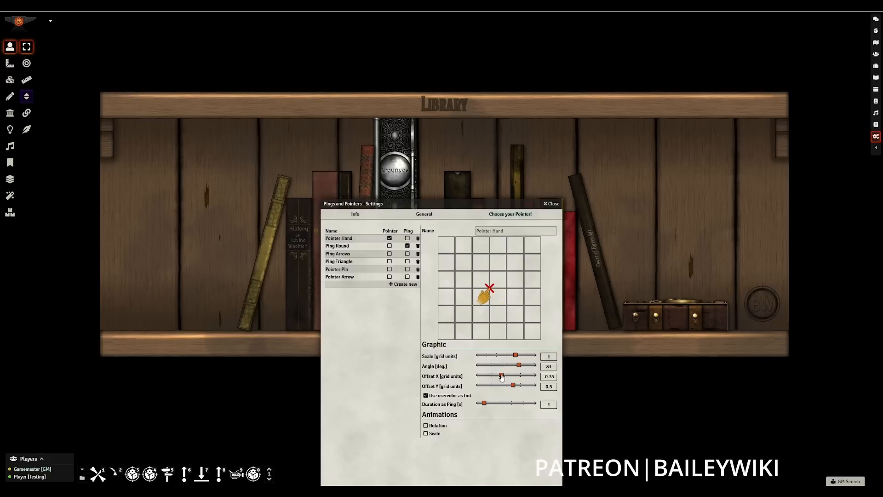
drag(501, 377, 513, 378)
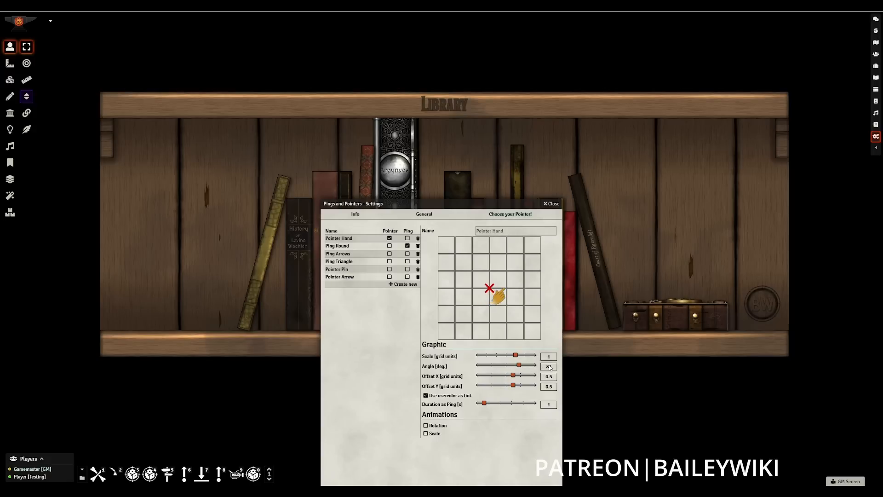
drag(519, 366, 507, 369)
Try a red tint on Pointer Hand in place of the user colour, and re-enable the user colour as tint
click(426, 395)
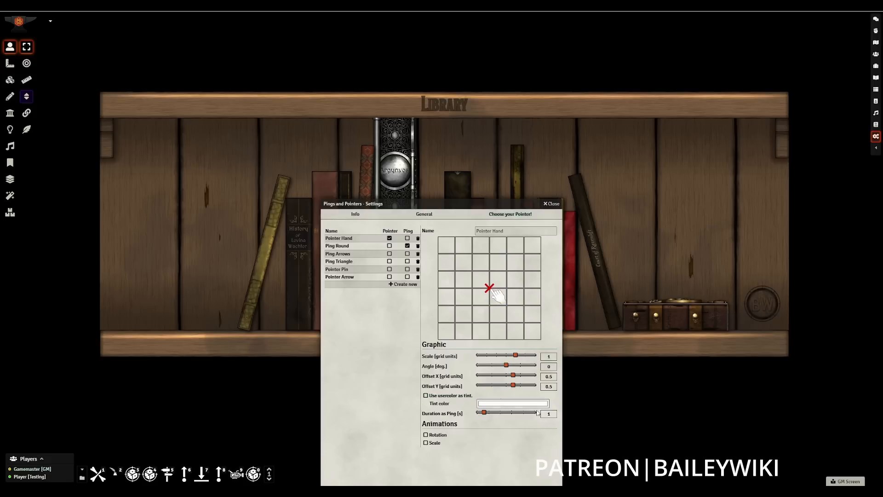
click(497, 404)
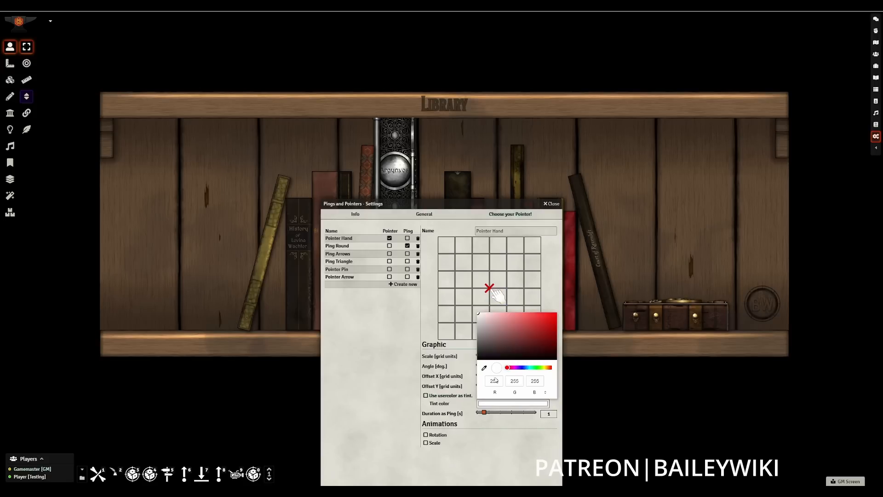
click(556, 313)
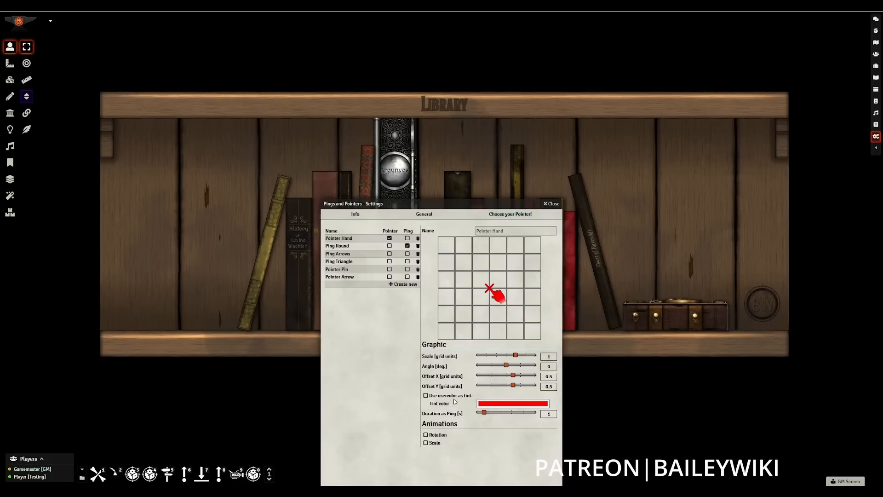
click(426, 395)
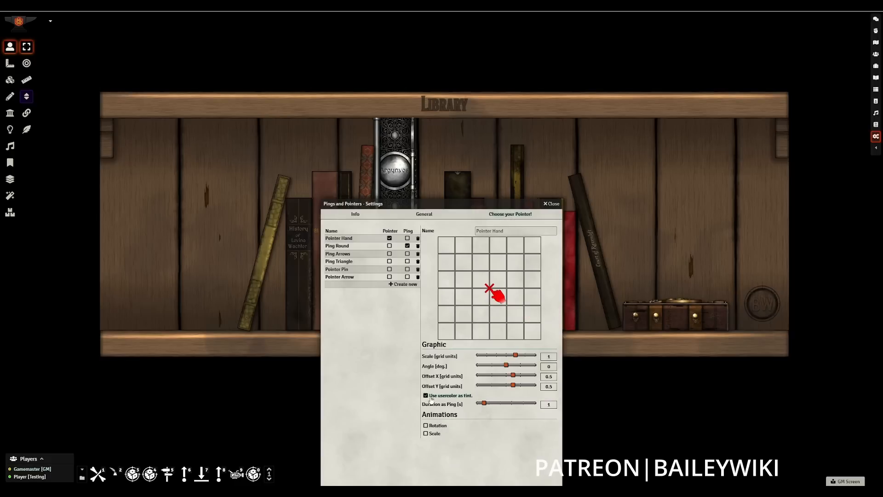
Try the rotation animation on Pointer Hand and turn it off again
click(425, 425)
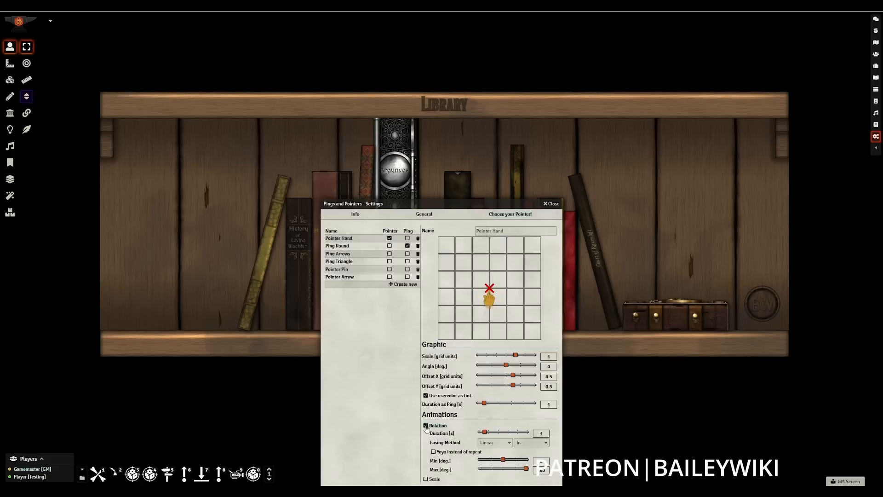
click(425, 426)
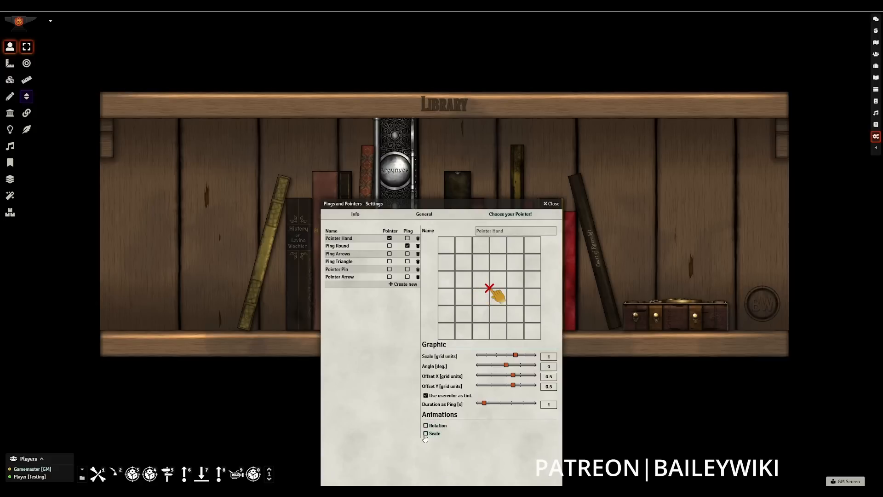
Try the scale animation on the current pointer, and create a new design with triangle-target.svg as its image
click(425, 434)
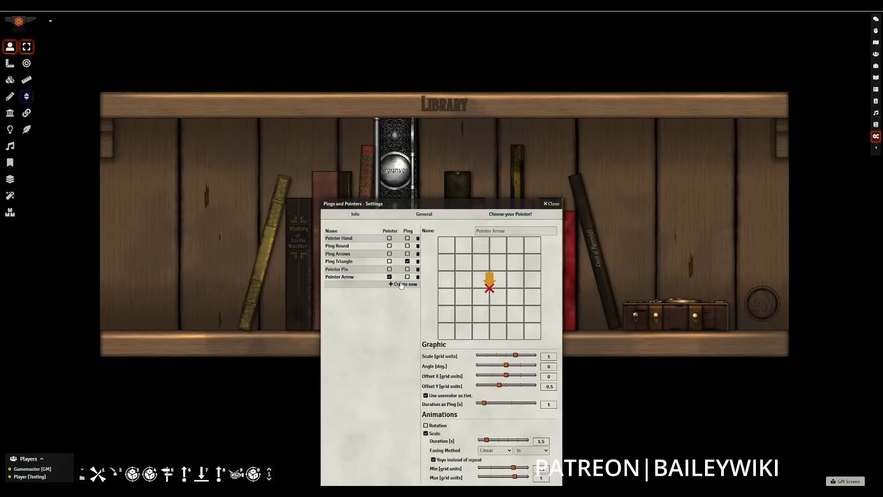
click(401, 284)
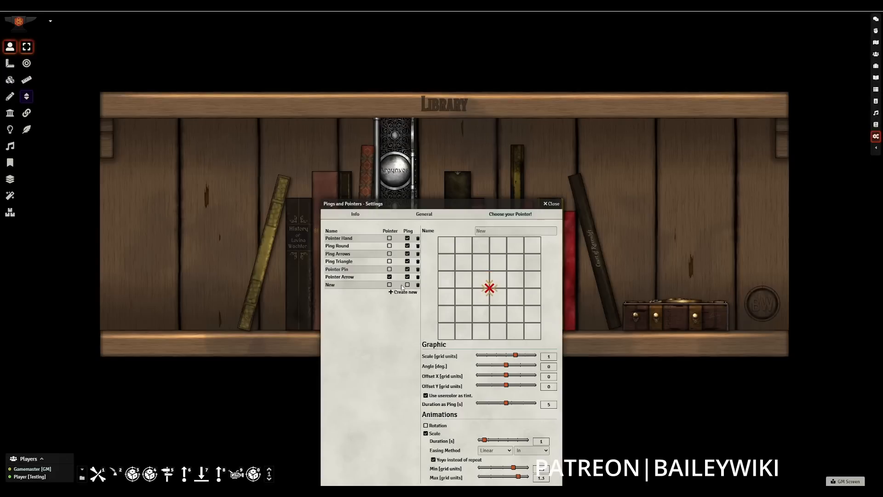
click(490, 290)
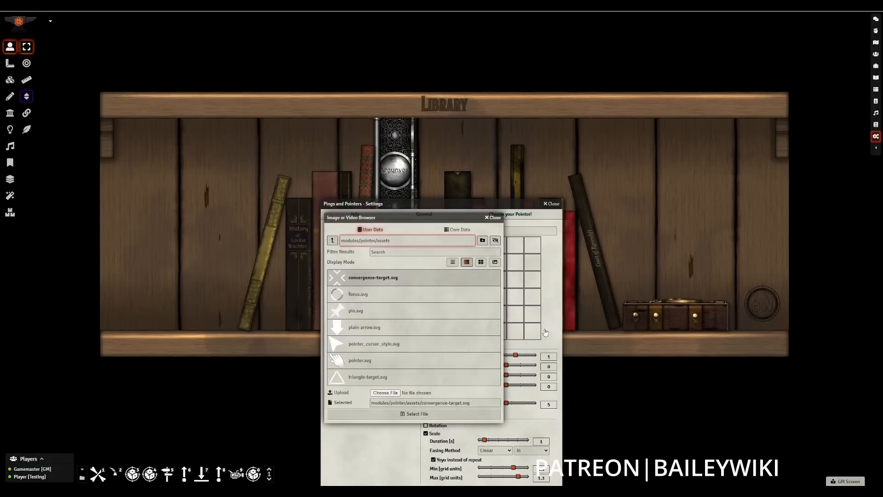
click(372, 376)
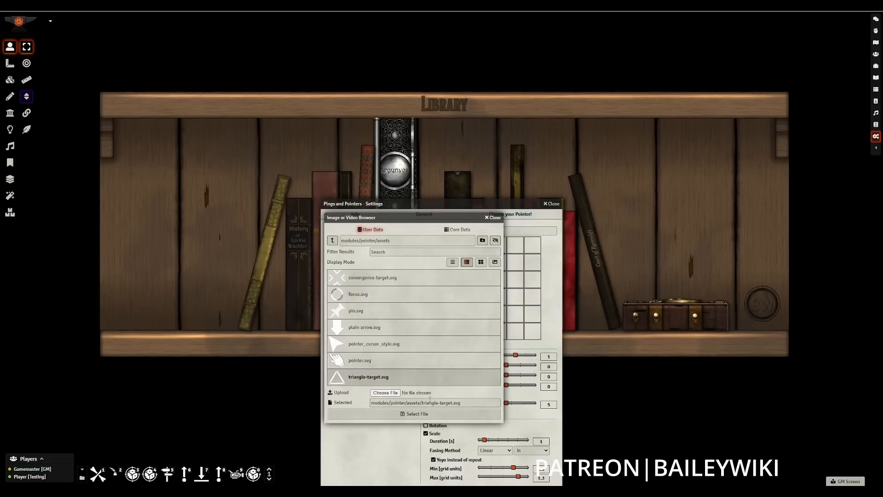
click(414, 413)
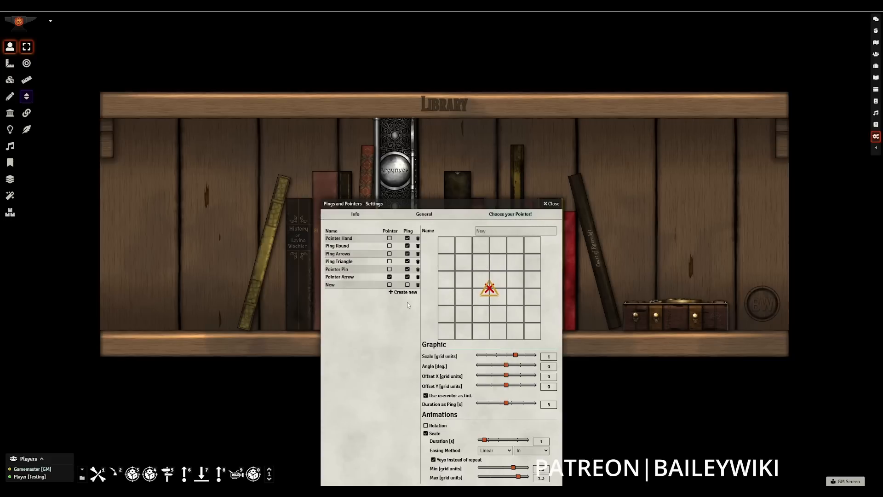
Replace the new design's image with circle.svg from the core data icons/svg folder
click(478, 299)
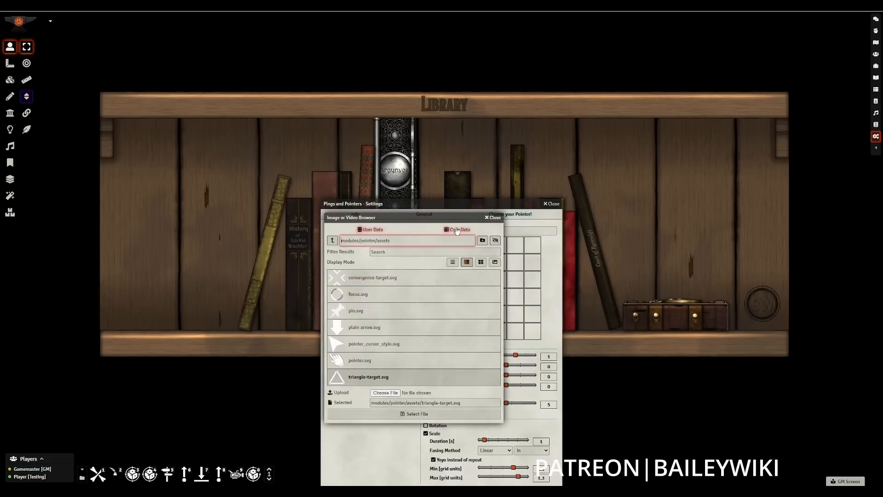
click(456, 230)
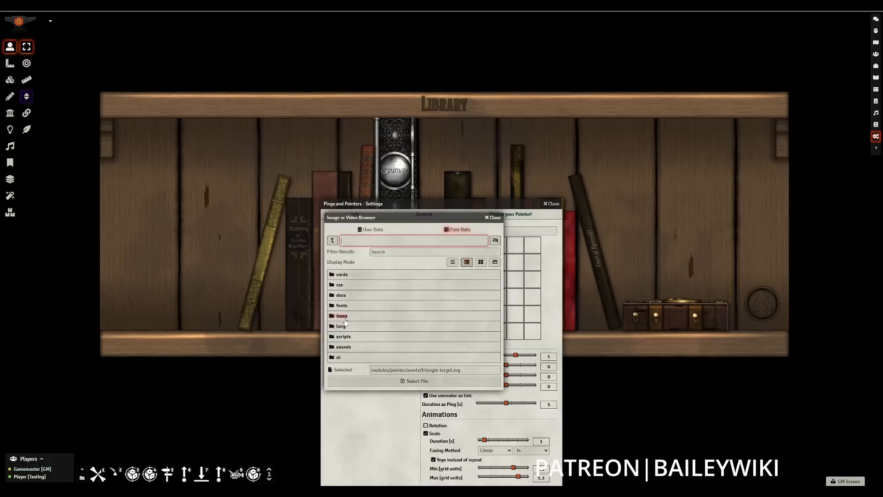
click(345, 317)
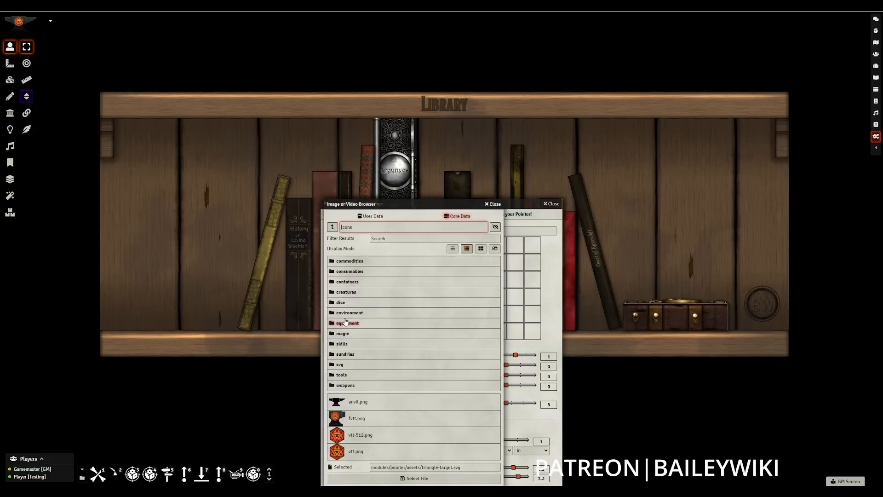
click(341, 365)
click(480, 249)
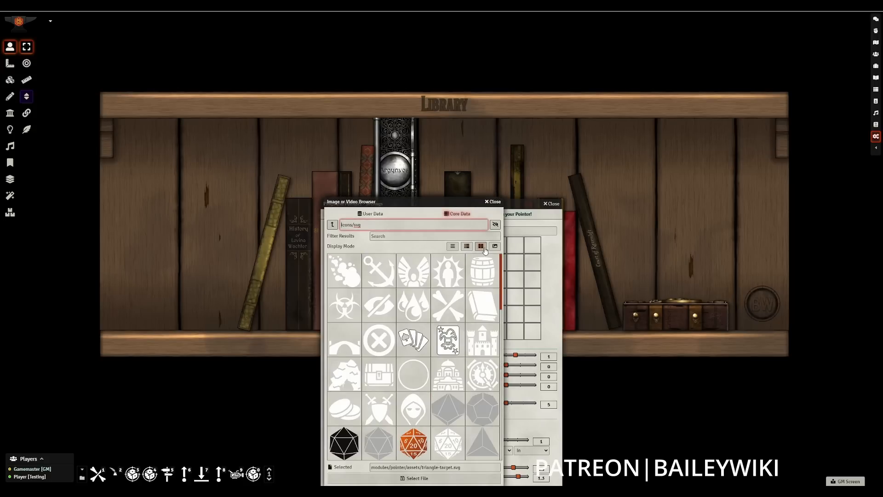
scroll(409, 340, down, 1)
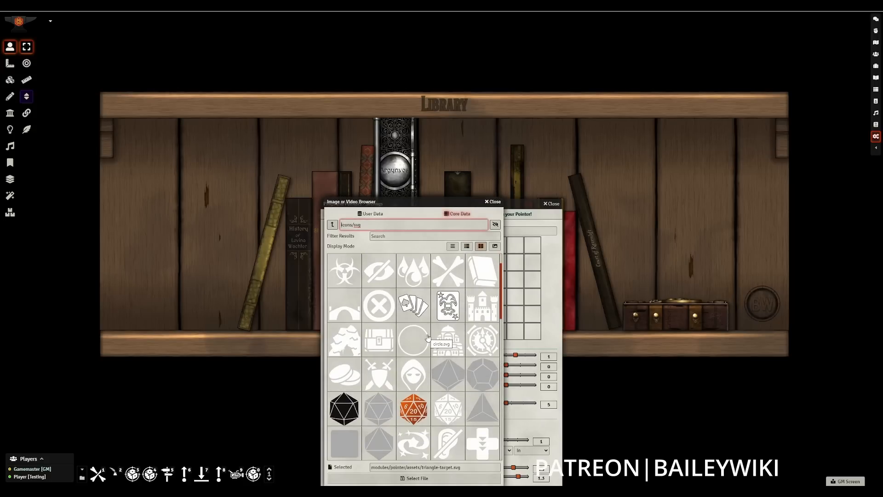
click(414, 340)
click(414, 477)
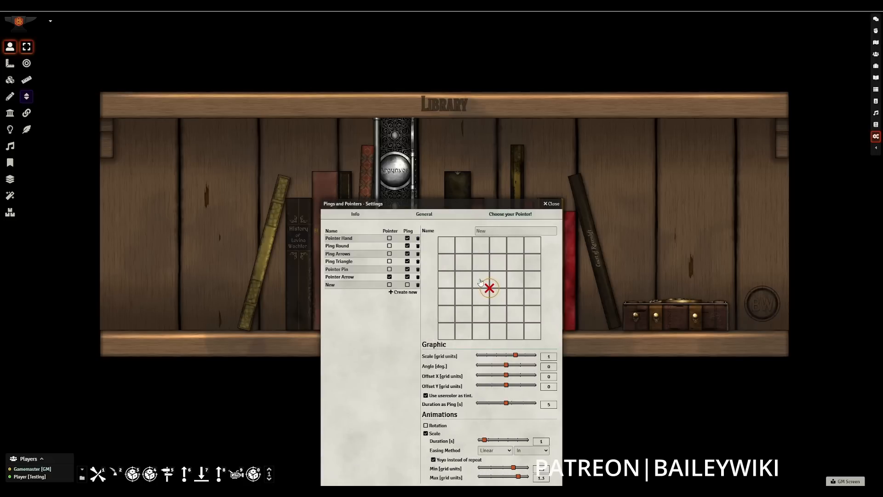
Toggle the scale animation off and on, assign Pointer Hand as pointer and Ping Round as ping, and close the settings
click(434, 432)
click(433, 434)
click(389, 238)
click(407, 246)
click(550, 204)
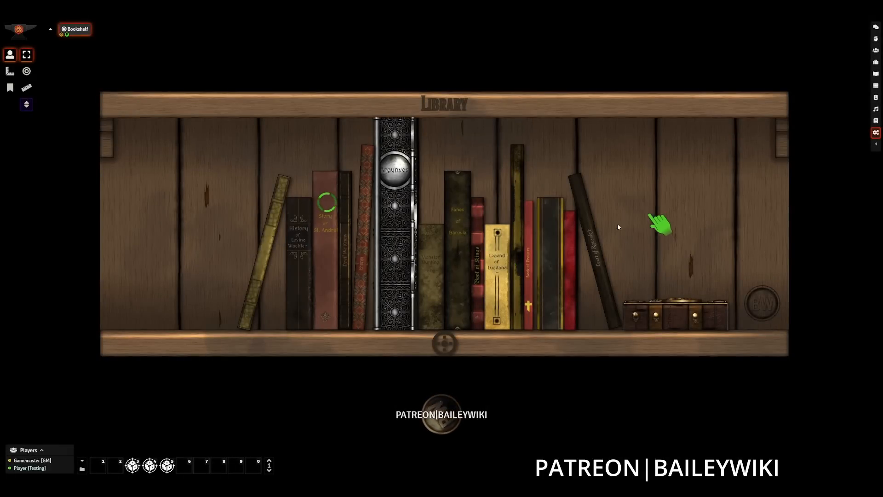
In the player's session, open the Pings and Pointers design studio and view its control key settings
click(876, 136)
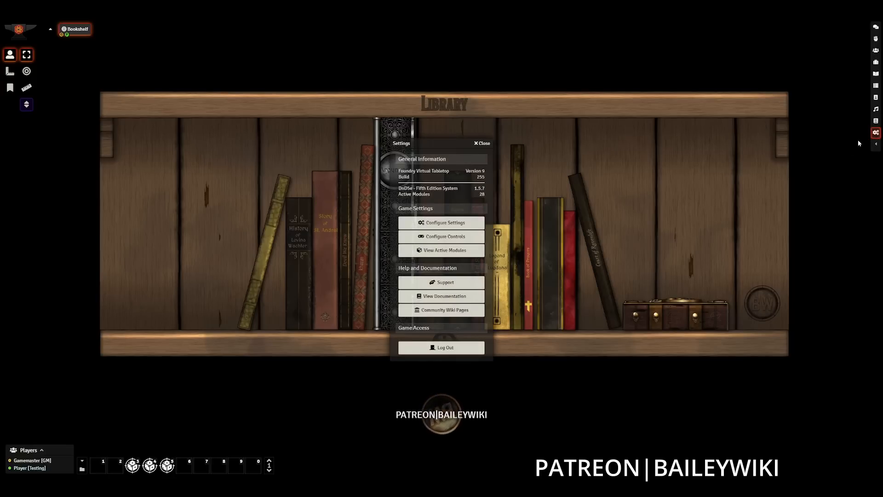
click(464, 223)
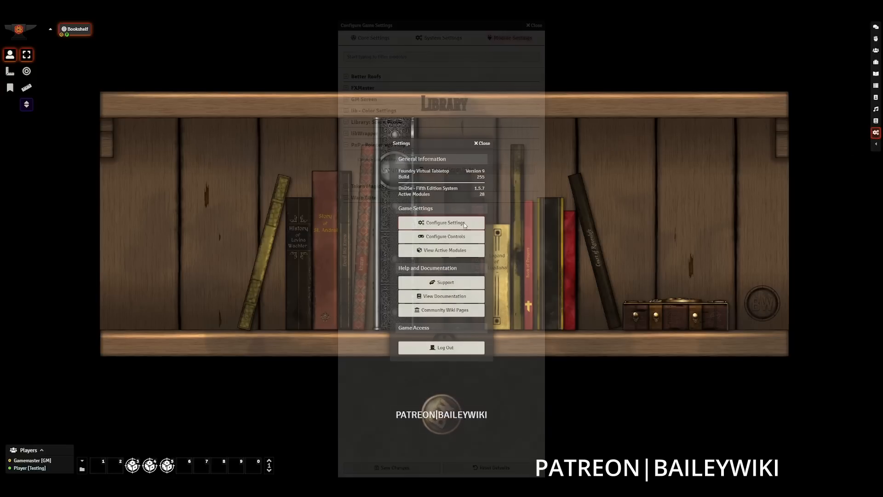
click(438, 169)
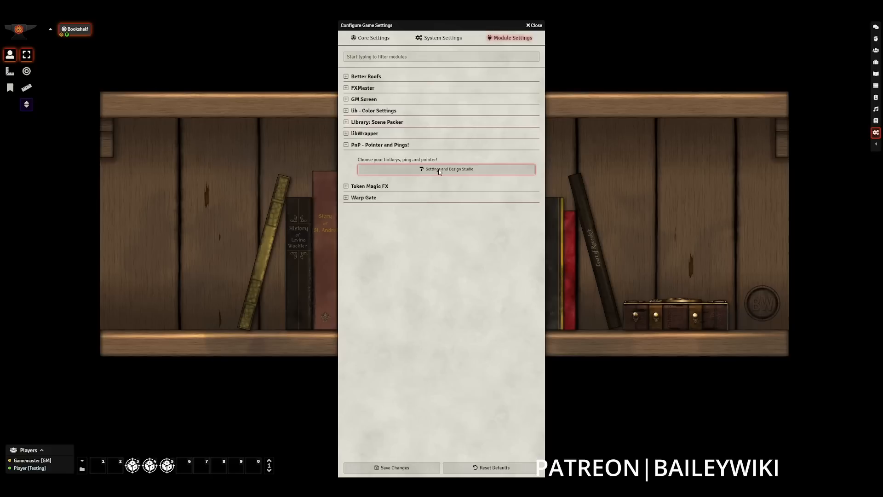
click(425, 215)
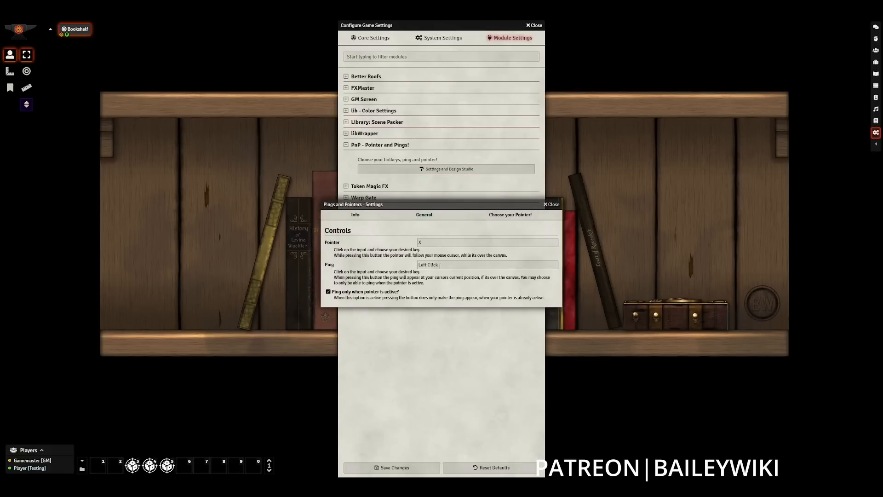
Preview the Ping Arrows, Pointer Pin, New, Ping Triangle and Ping Round designs as the player, and close the settings
click(504, 216)
click(344, 253)
click(342, 270)
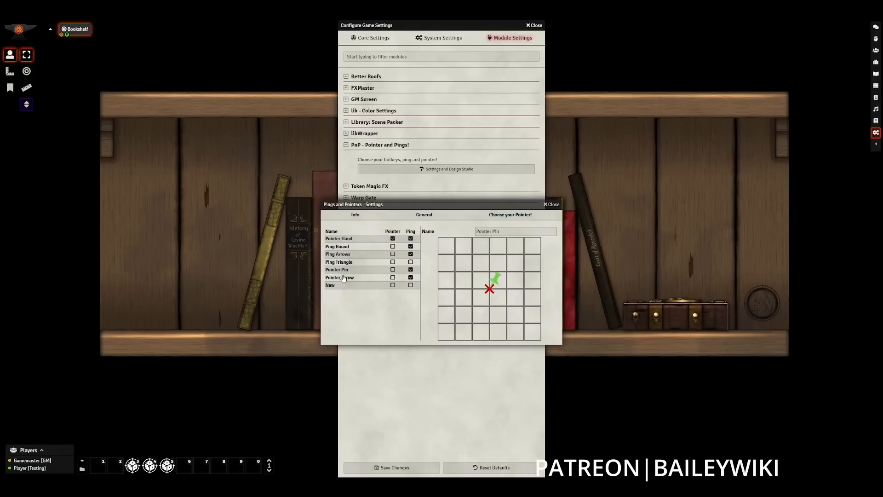
click(341, 286)
click(356, 264)
click(345, 247)
click(551, 204)
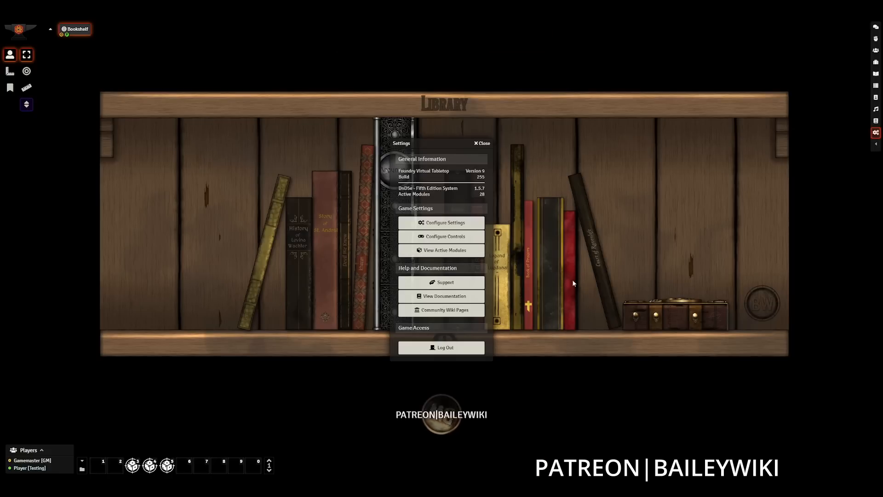
click(482, 143)
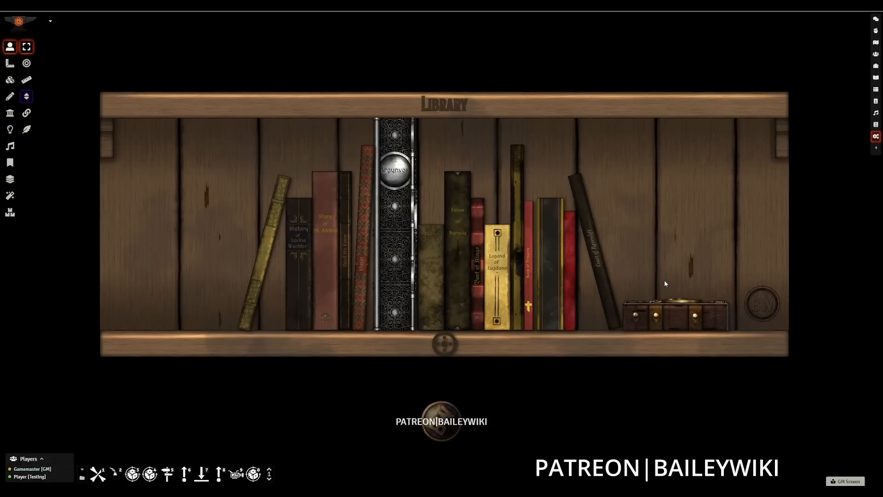
Switch to the Gamemaster session and examine the user role permissions in User Management
click(876, 136)
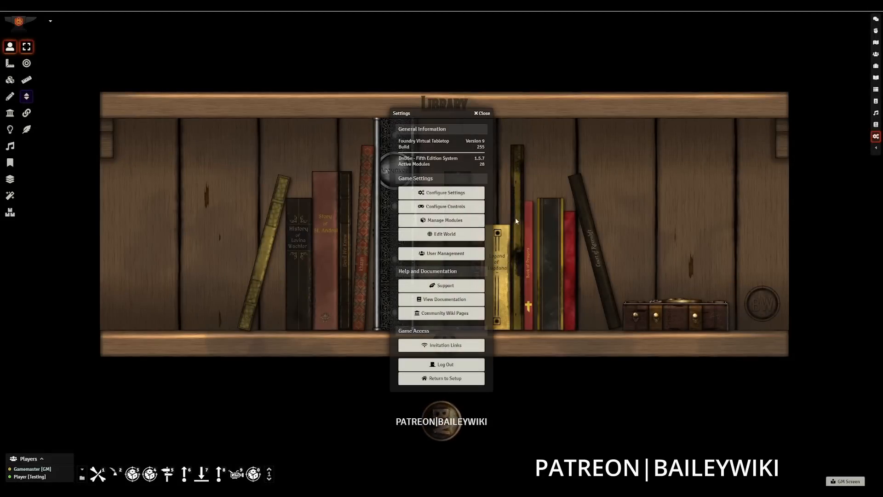
click(466, 258)
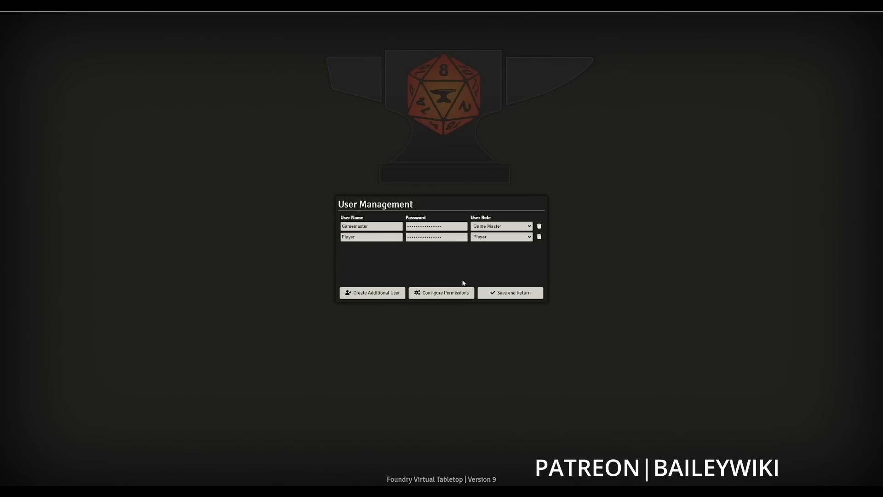
click(460, 294)
scroll(373, 262, down, 1)
scroll(374, 262, down, 5)
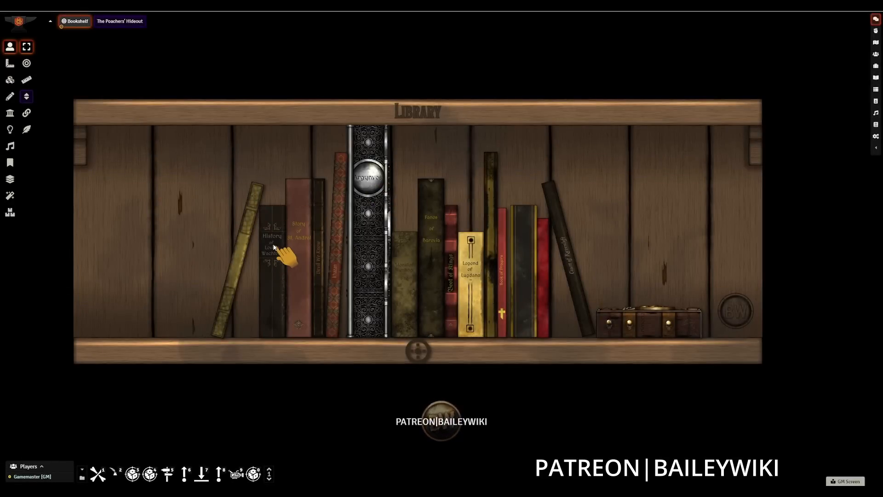
Ping spots on the Bookshelf scene, and the bloodied table, the lower door and the eastern corridor in The Poachers' Hideout
click(273, 257)
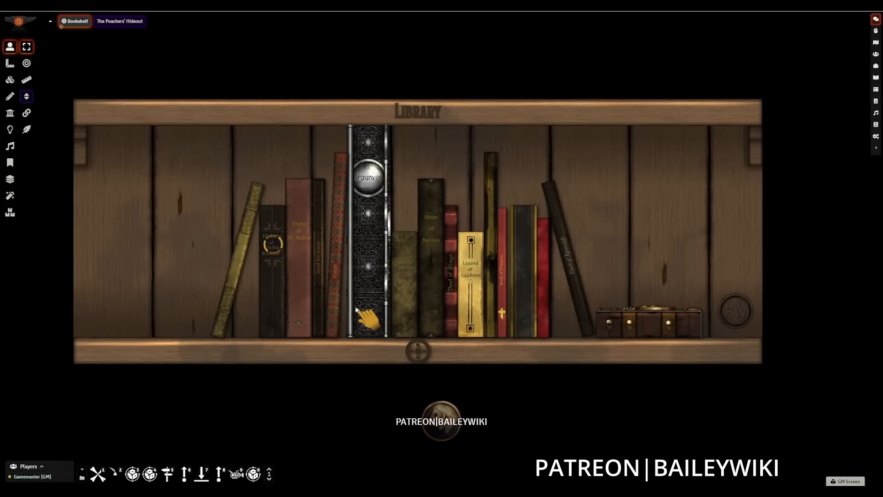
click(658, 324)
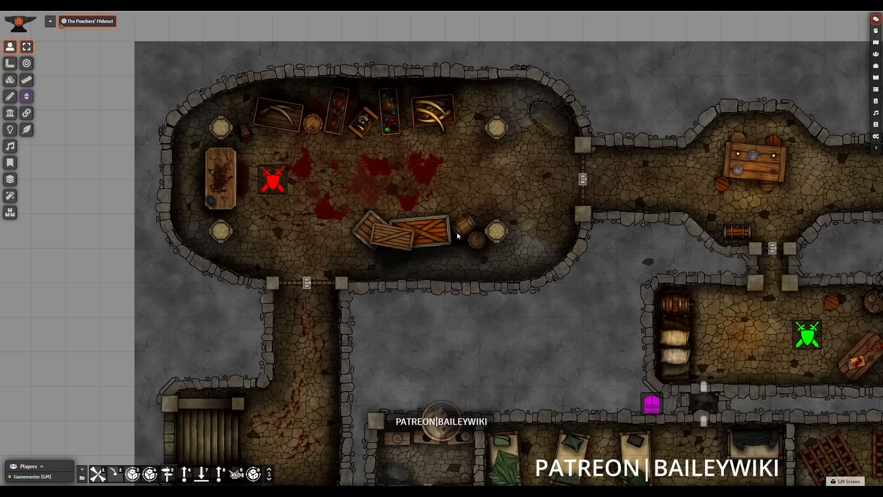
click(222, 176)
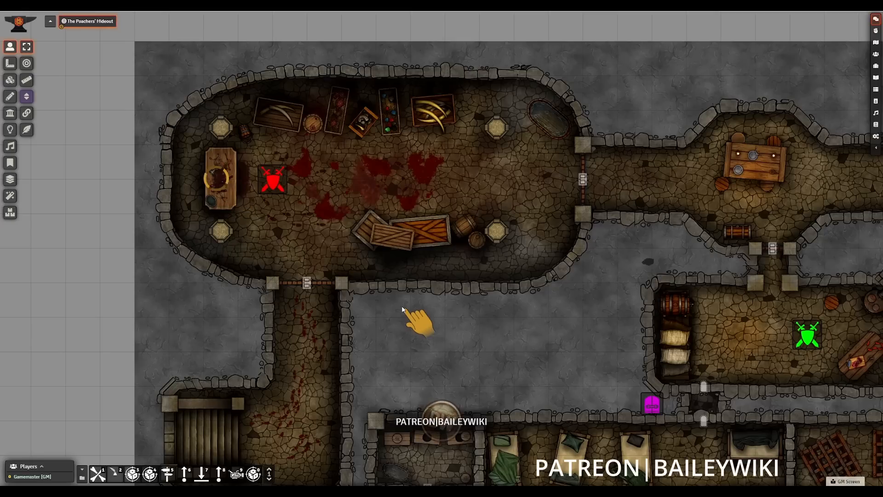
click(319, 282)
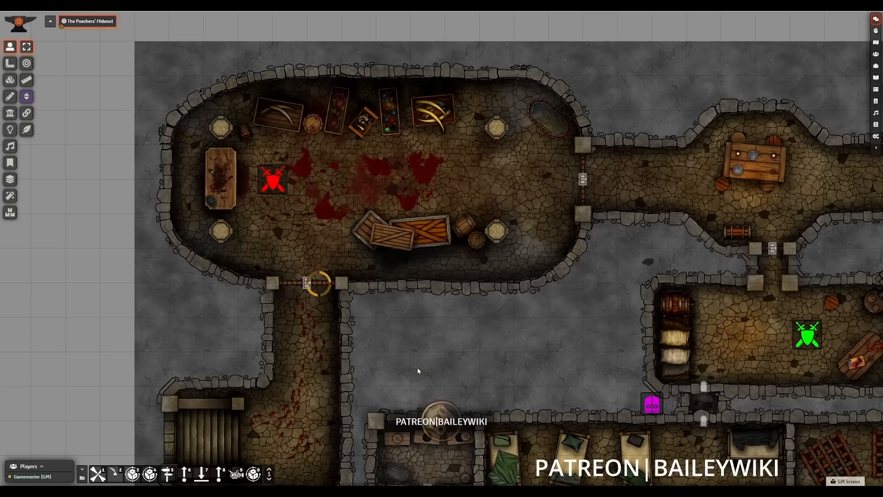
shift+click(812, 177)
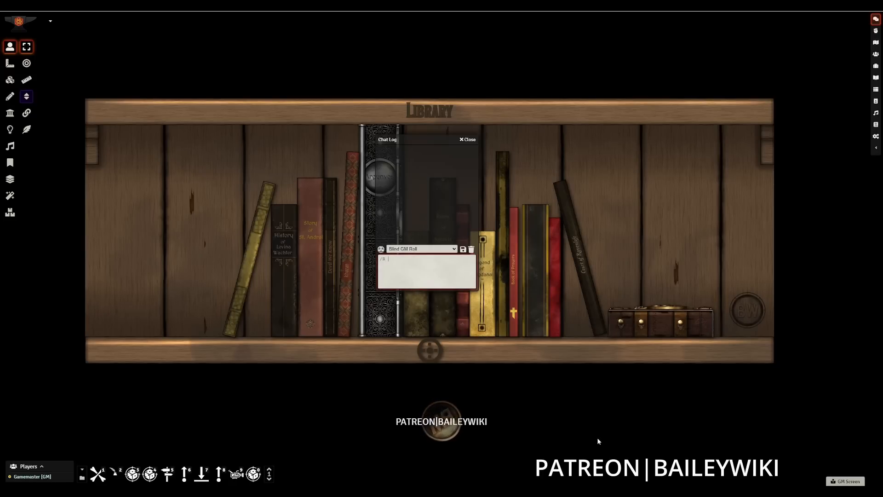
Roll 1d20, 4d6kh3 and 5d4 as blind GM rolls using chat commands
text(/r)
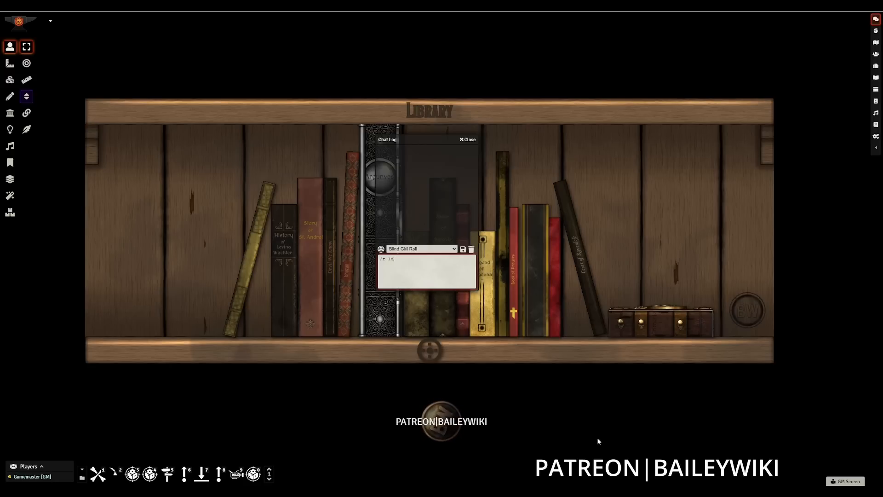
text( 1d20)
key(Return)
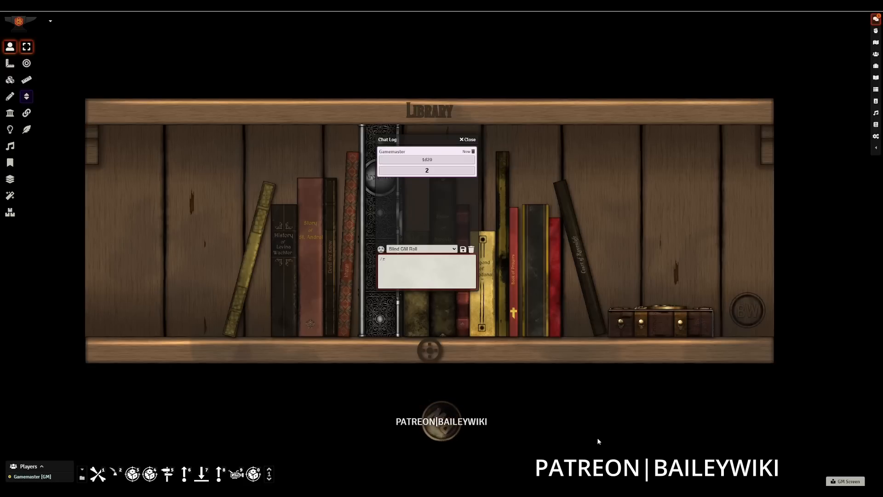
text(4d6kh3)
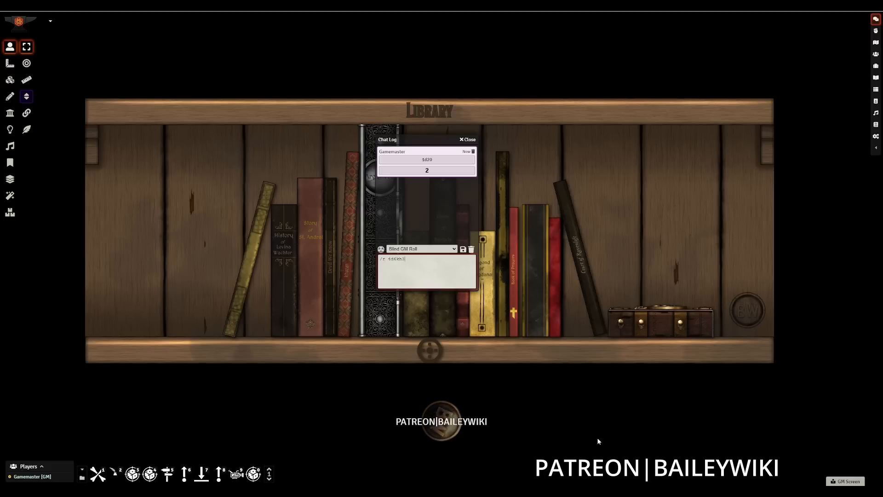
key(Return)
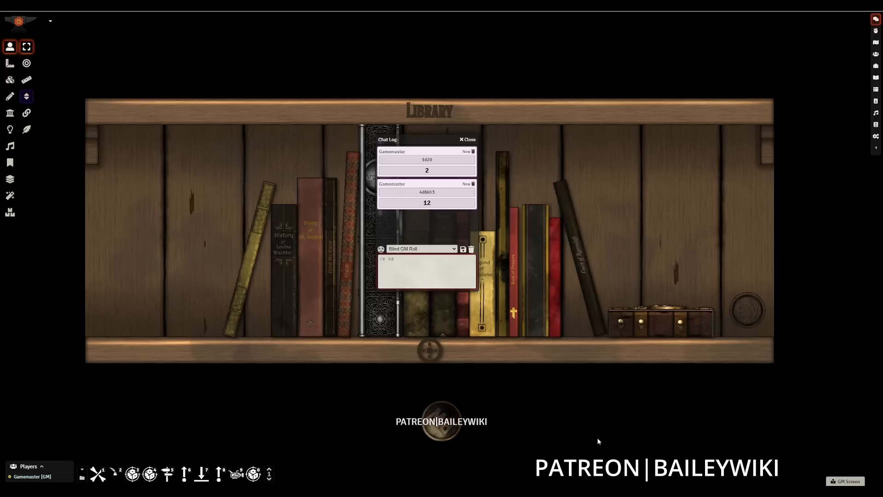
key(Return)
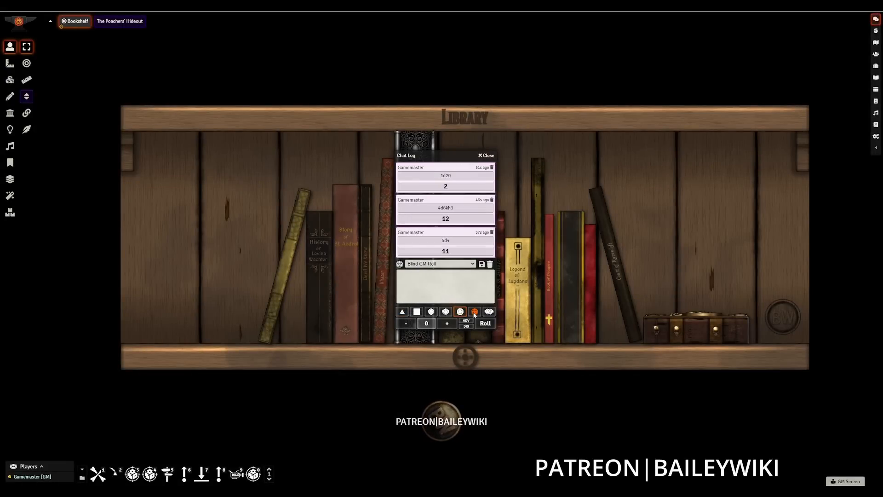
Queue two d20s in the dice tray and set the roll mode to Public Roll
click(475, 311)
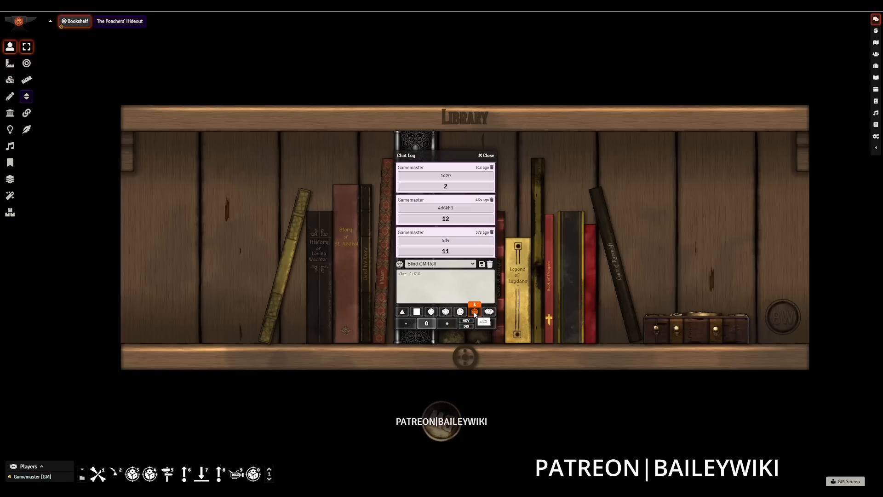
click(475, 313)
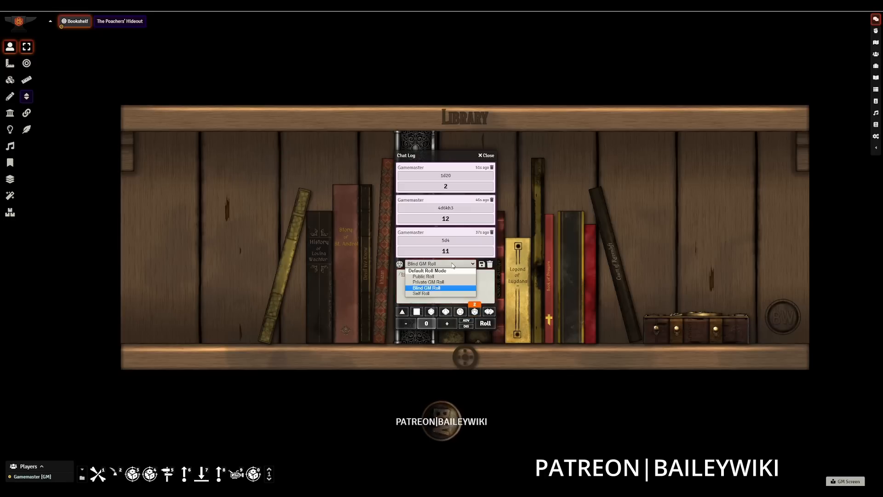
click(423, 276)
click(474, 312)
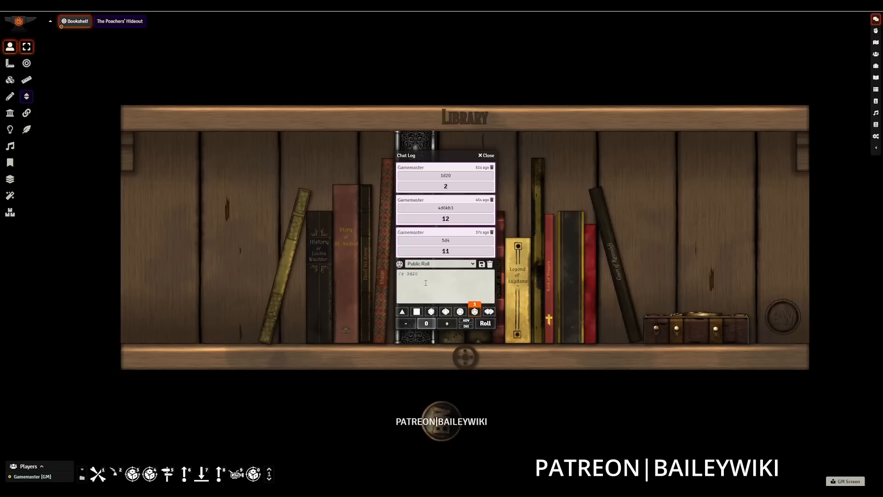
click(475, 312)
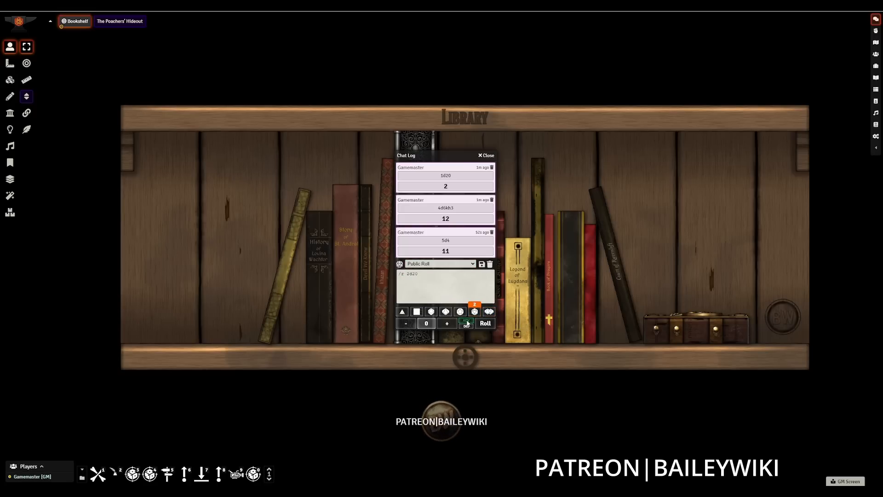
Roll the 2d20 with advantage and a +4 modifier, and expand the dice breakdown of the roll
click(466, 321)
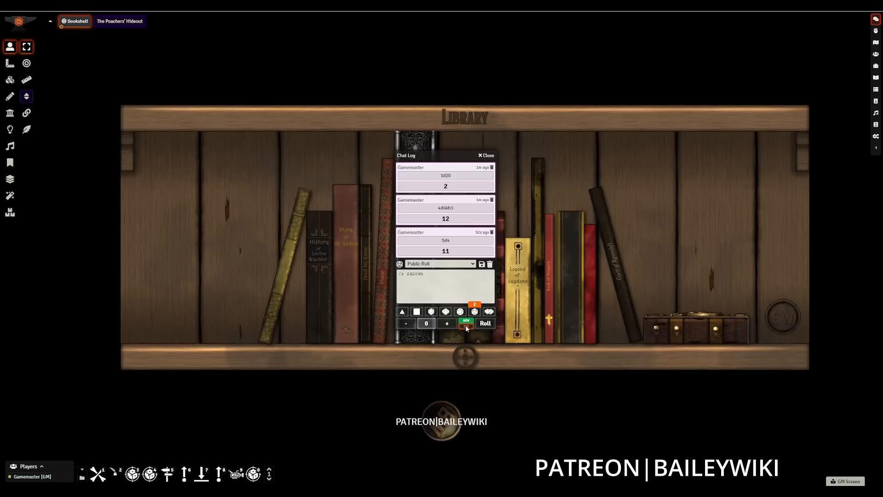
click(465, 325)
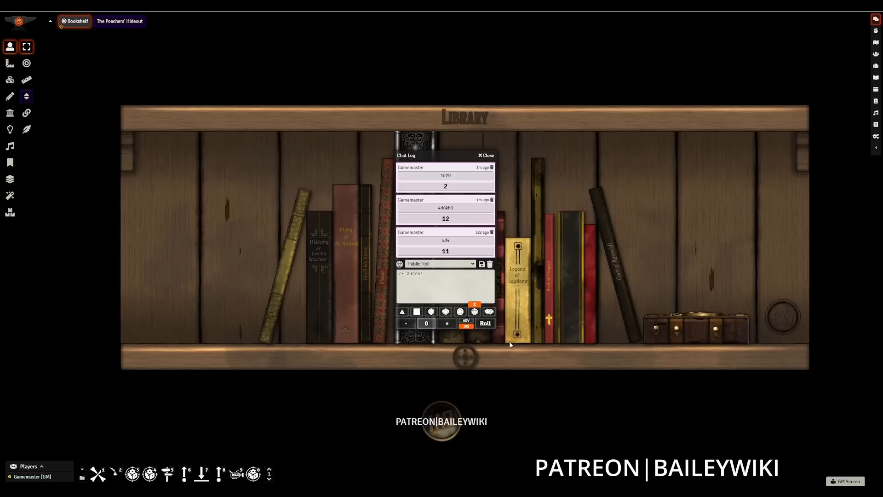
click(466, 321)
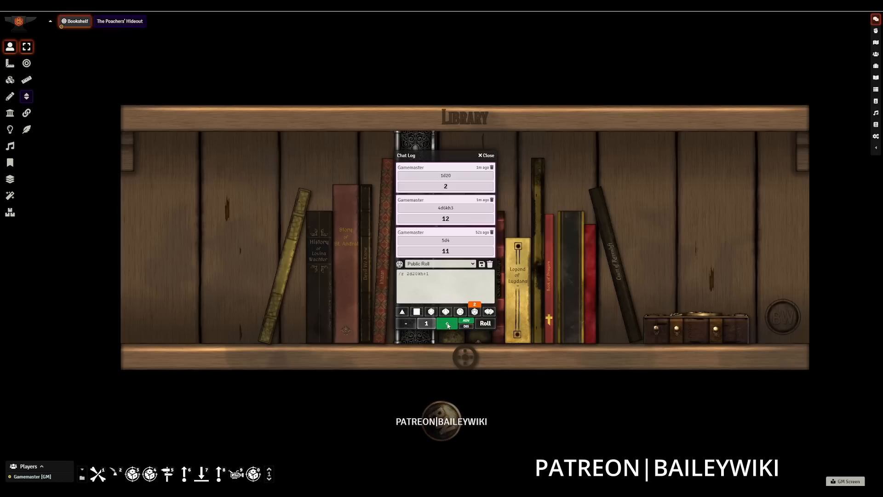
click(406, 324)
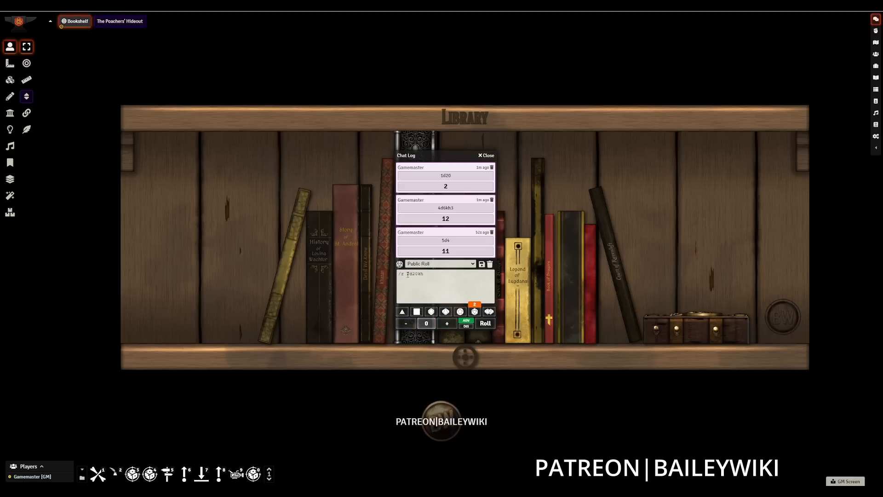
click(449, 324)
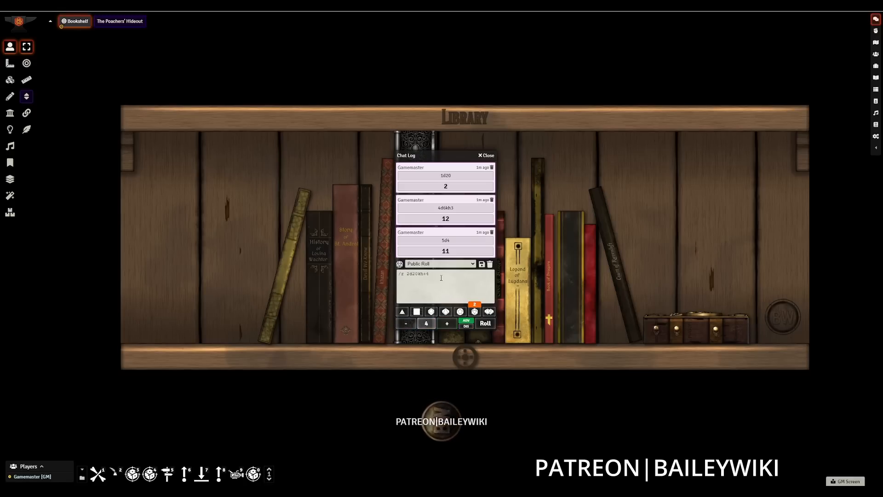
click(461, 290)
key(Return)
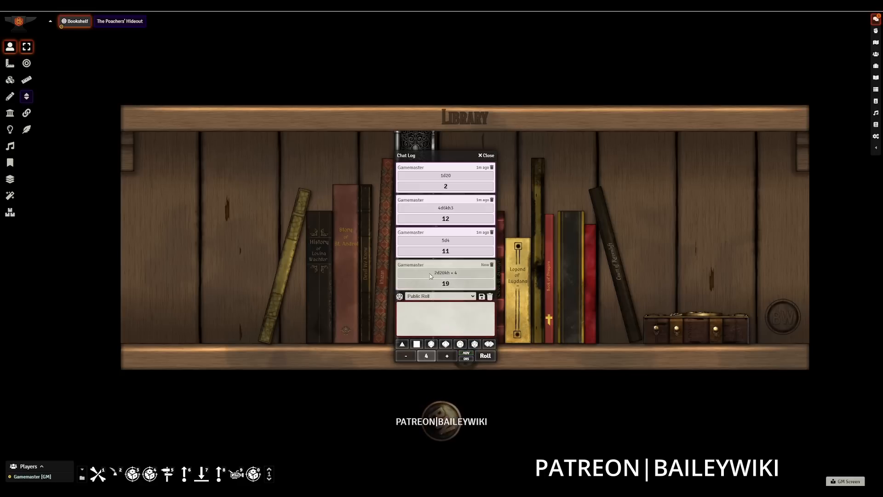
click(453, 278)
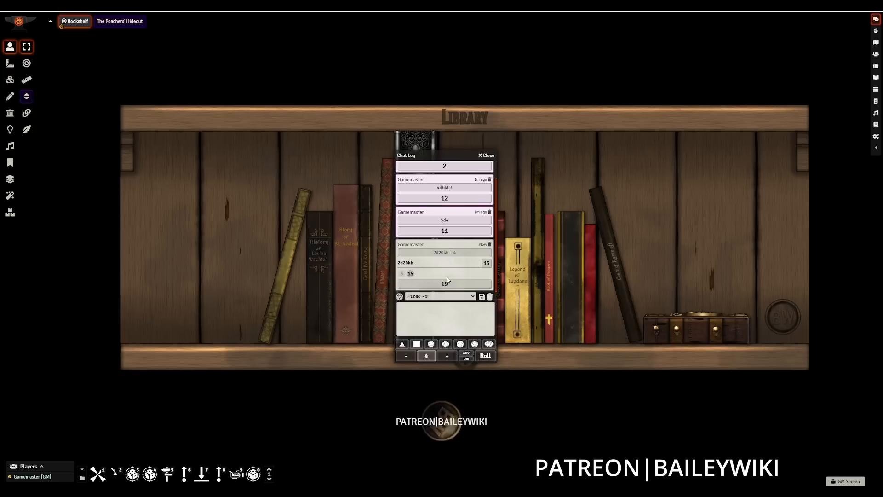
Roll 1d100 from the dice tray with the modifier reset to 0
click(489, 344)
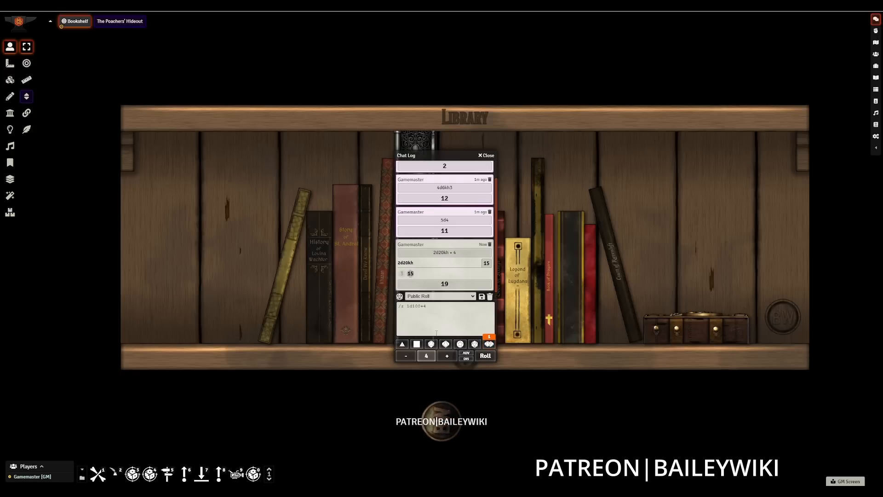
click(402, 358)
click(402, 357)
click(402, 357)
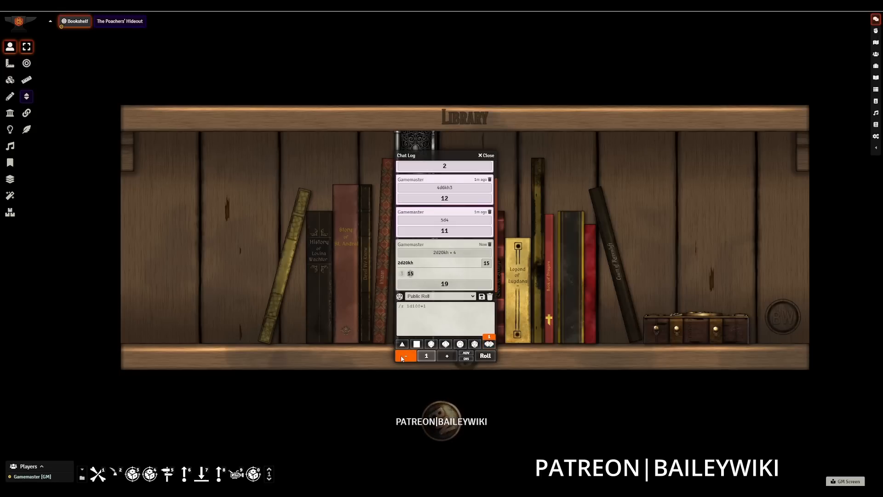
click(405, 356)
click(485, 356)
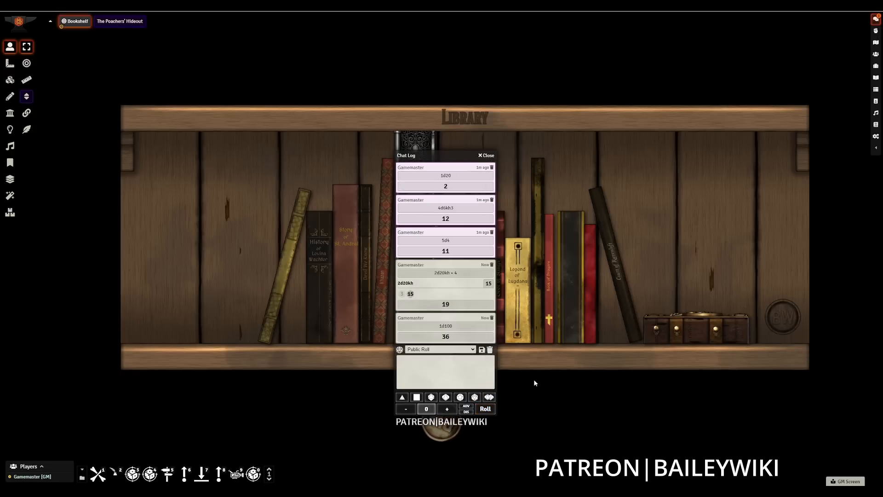
Roll 2d4 + 1d6 + 1d10 from the dice tray and move the chat log higher on the scene
click(445, 397)
click(416, 397)
click(402, 396)
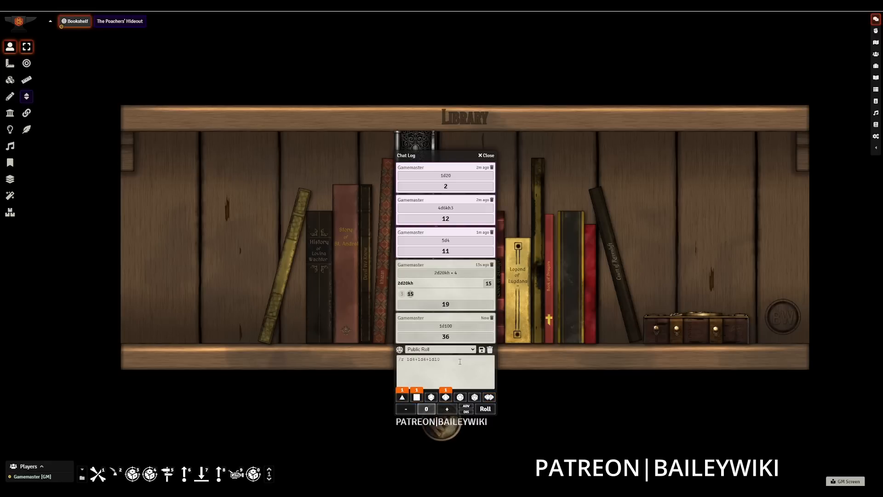
key(Return)
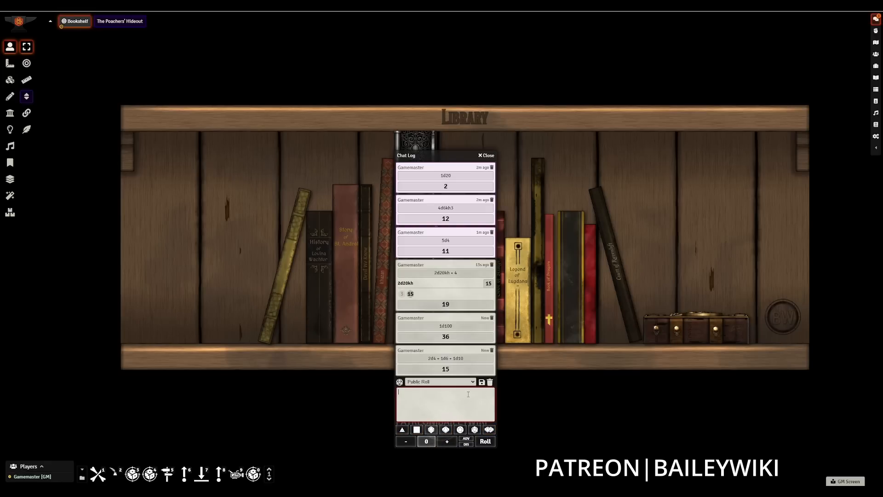
drag(448, 156, 445, 79)
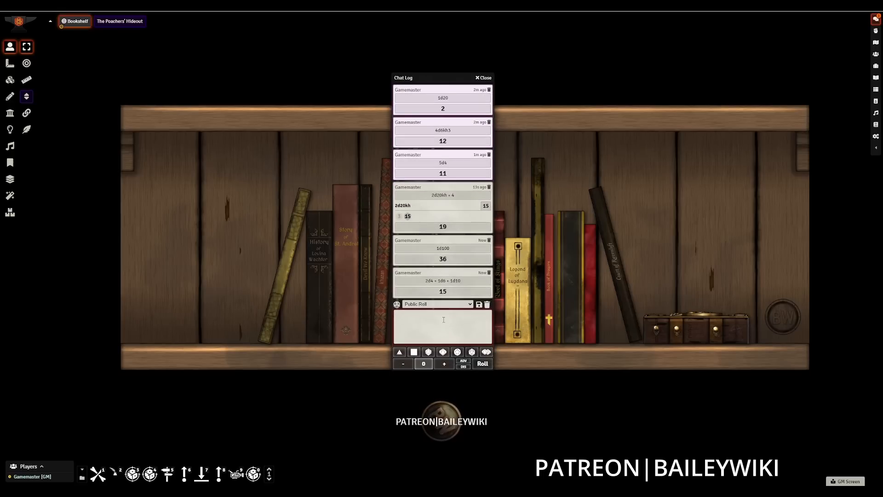
Roll 1d10 + 1d12 publicly from the dice tray
click(457, 354)
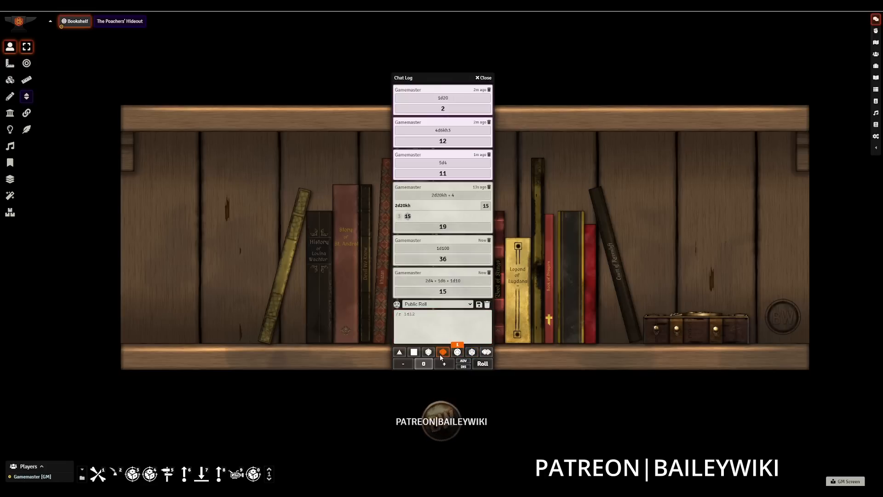
click(446, 355)
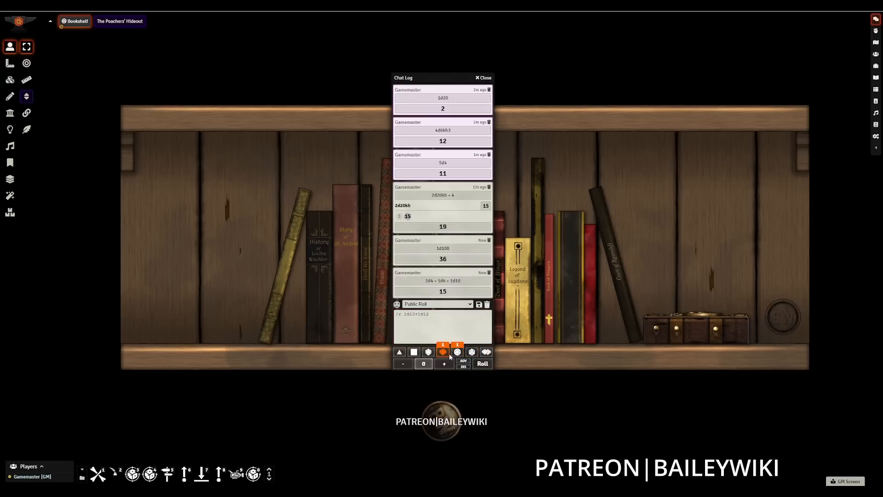
click(482, 363)
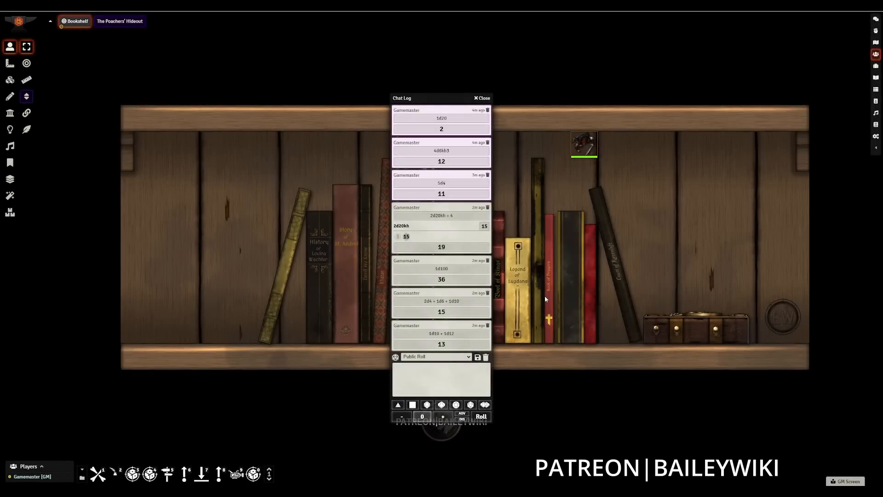
Open the dice calculator, build the formula d100 + d6 + d8 + d10 and clear it
click(395, 358)
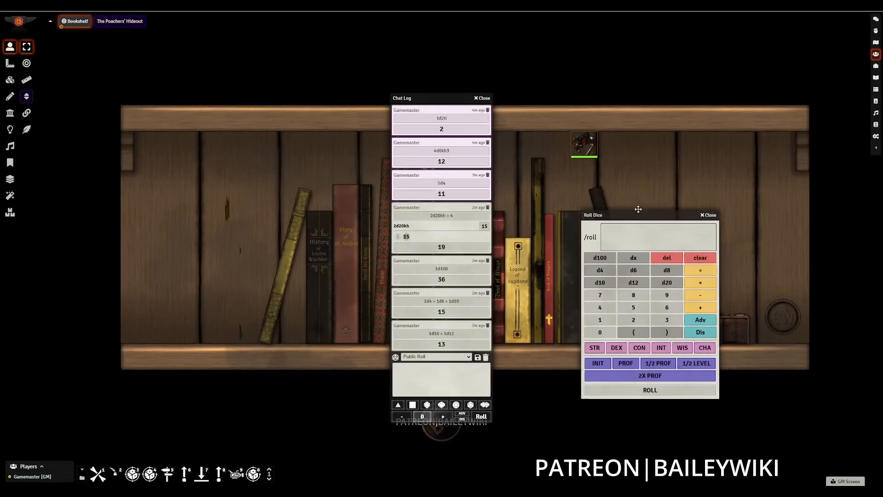
click(593, 247)
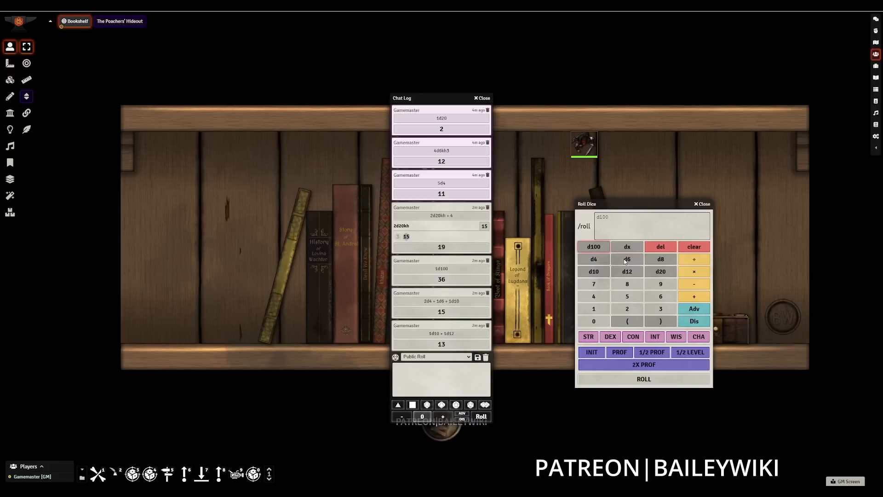
click(626, 258)
click(660, 259)
click(593, 271)
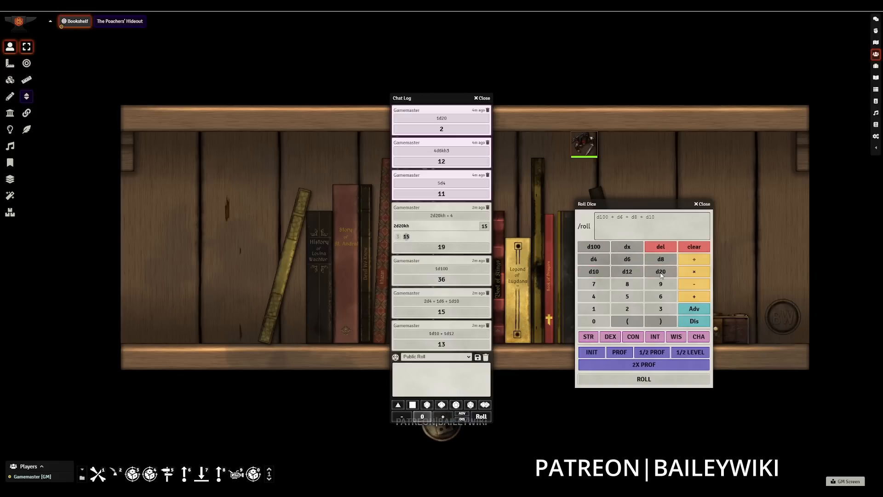
click(699, 248)
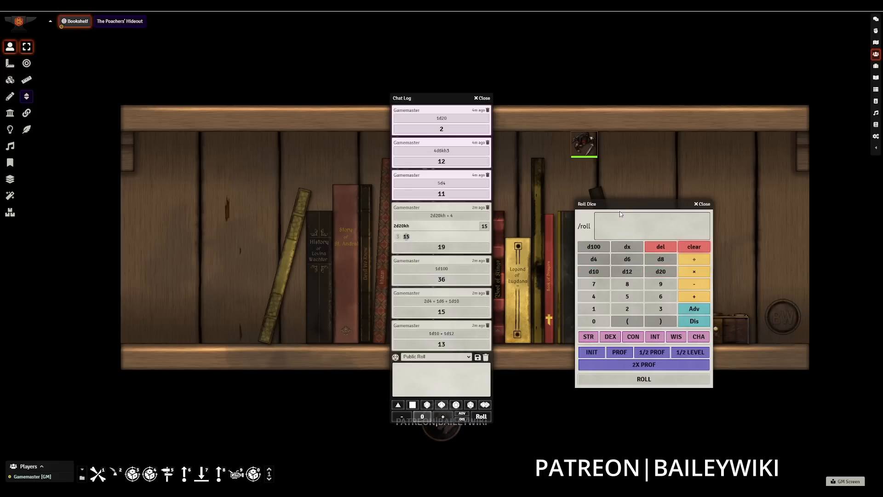
Roll a d20 plus the STR modifier with the dice calculator and expand the roll's breakdown in chat
drag(620, 204, 647, 206)
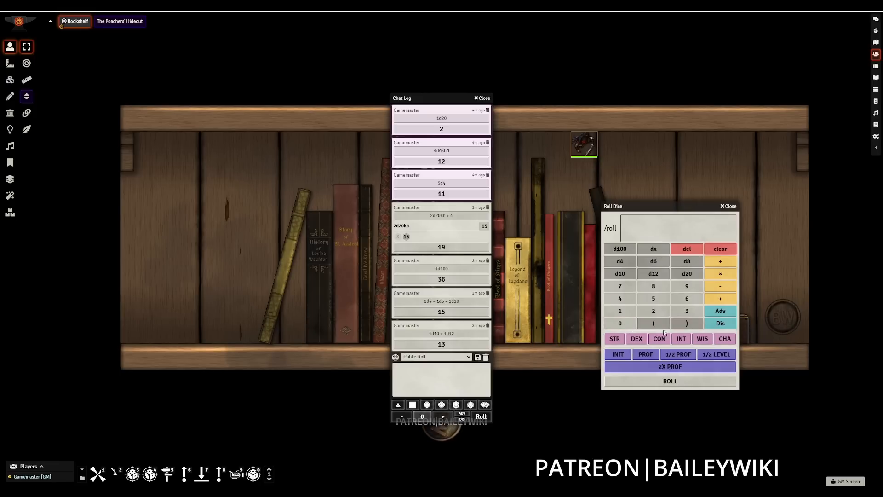
click(686, 273)
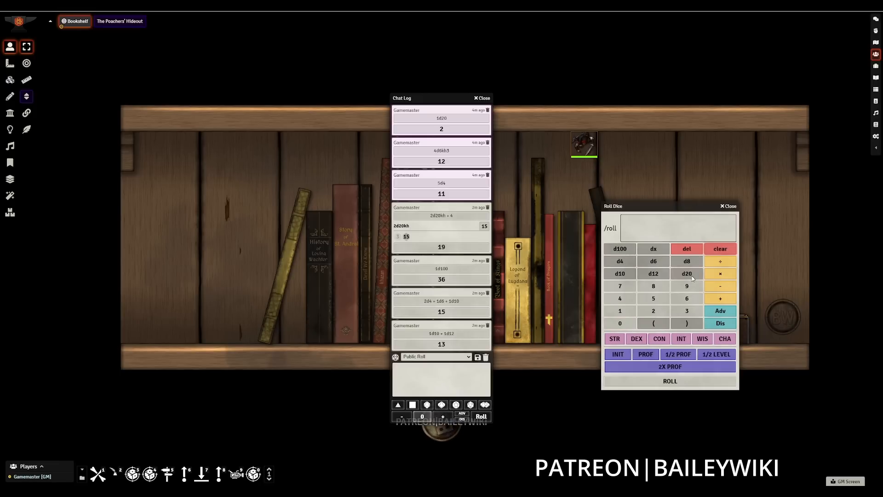
click(615, 339)
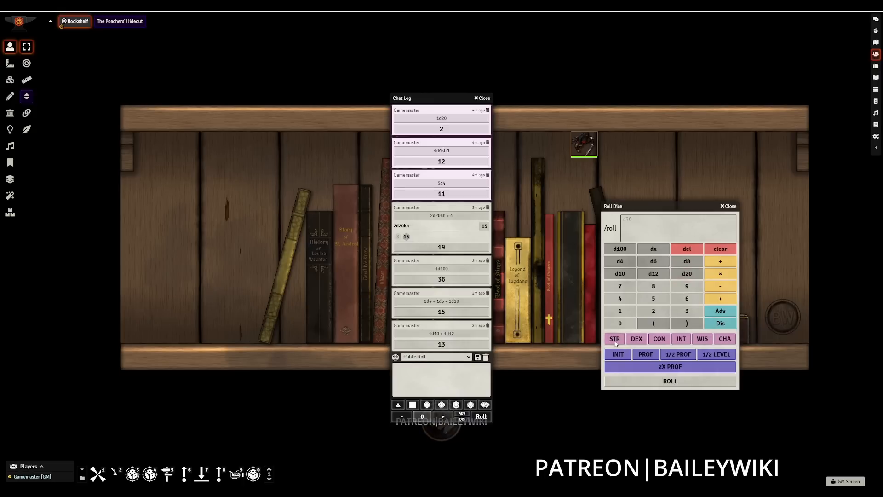
click(660, 381)
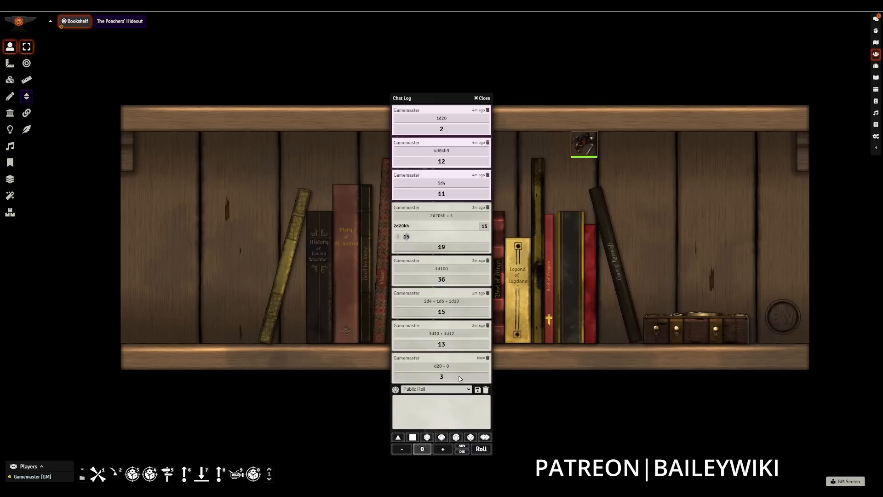
click(453, 377)
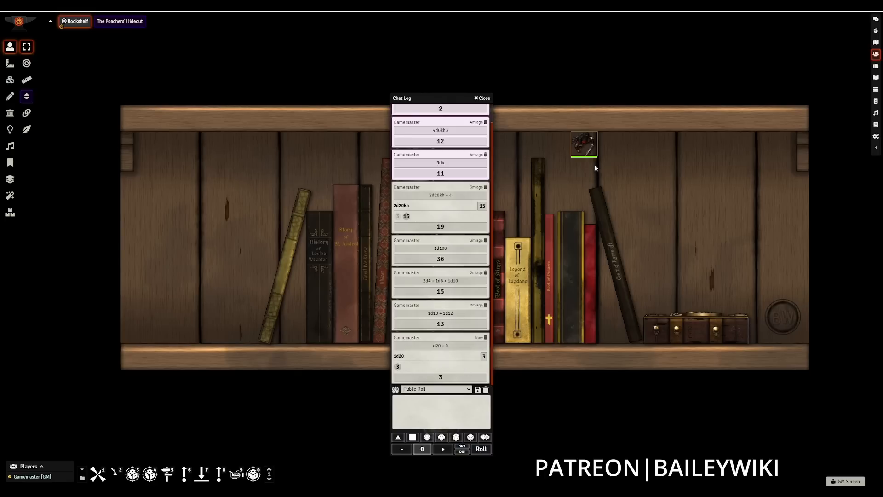
Reopen the dice calculator, roll a d20 plus double proficiency and the INT modifier, and expand the roll in chat
click(395, 389)
drag(713, 301, 710, 258)
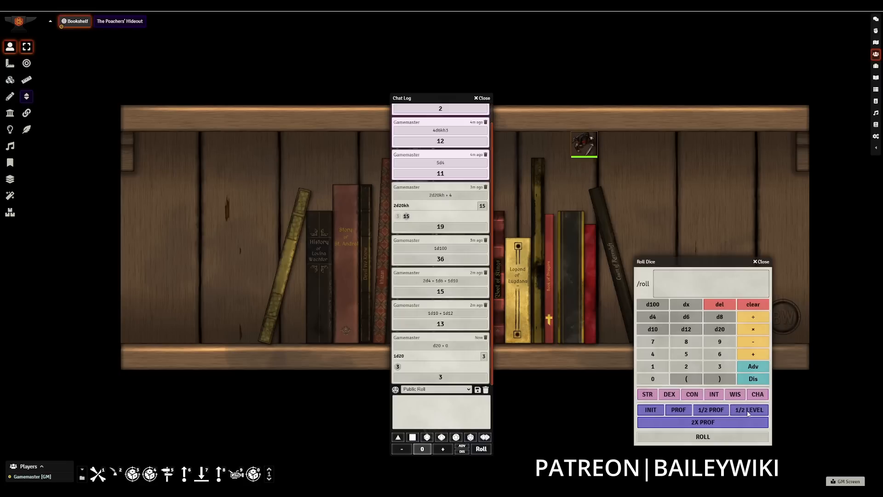
click(720, 334)
click(695, 419)
click(713, 394)
click(702, 437)
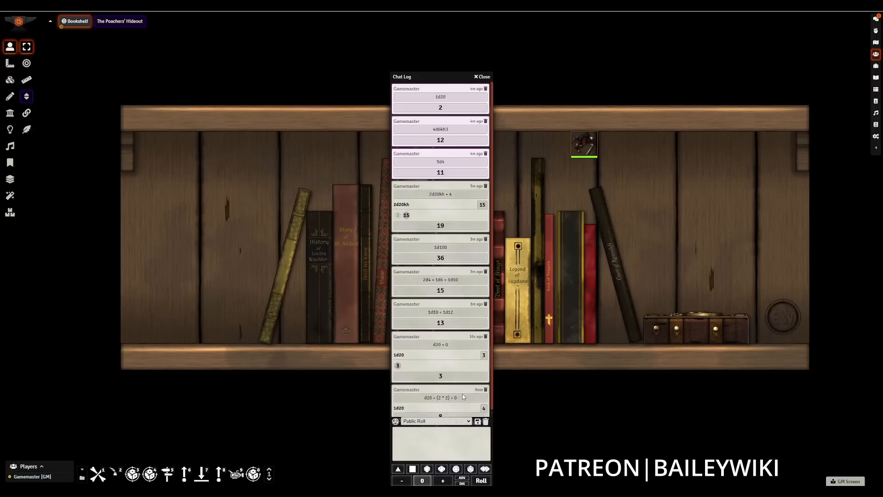
click(462, 395)
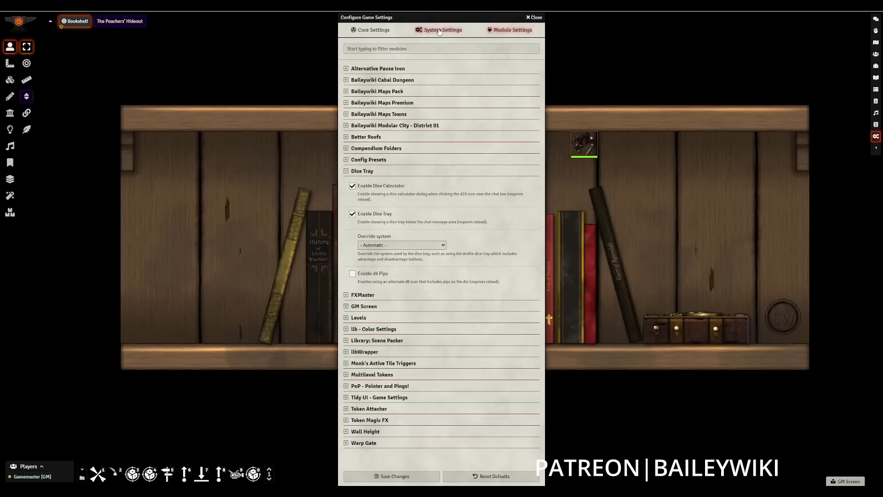
Place the Dice Tray module settings beside the popped-out chat log and open the dice calculator
drag(443, 17, 626, 18)
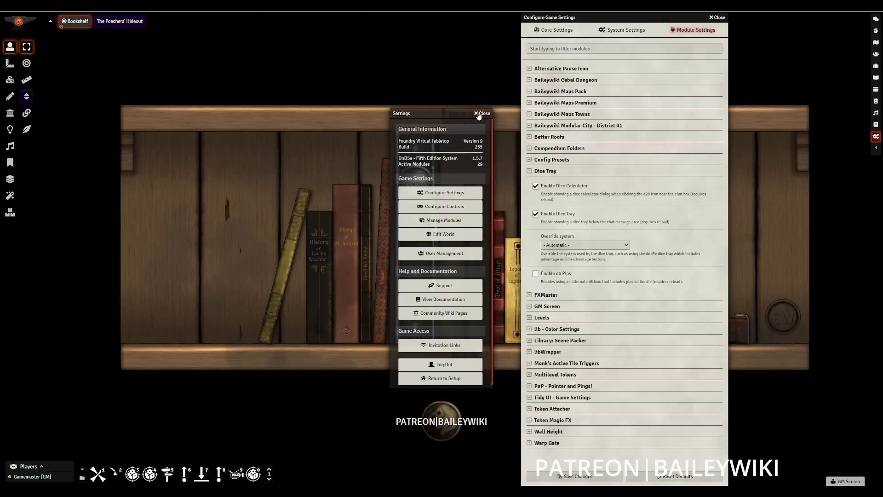
click(482, 114)
right_click(875, 19)
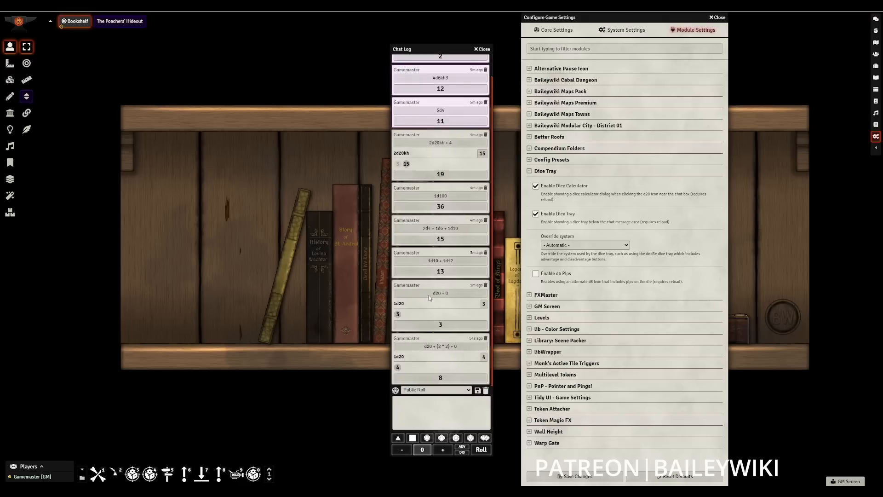
click(395, 391)
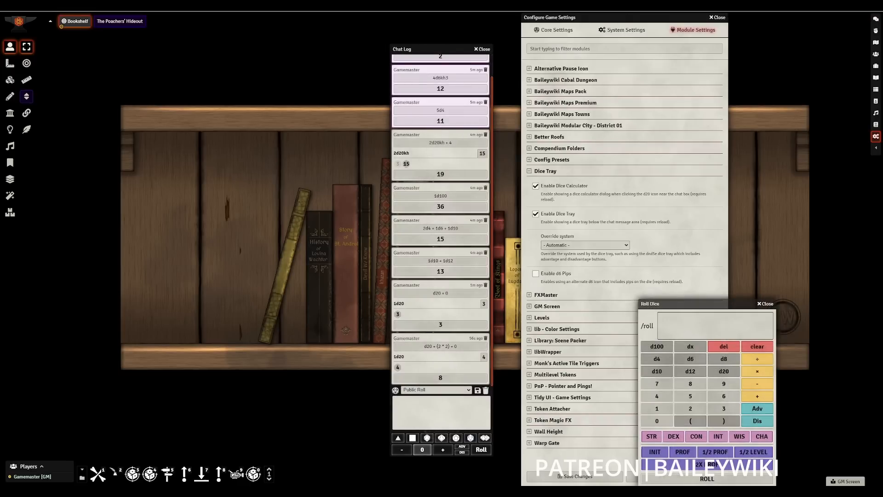
Close the dice calculator, reopen it from the chat log's d20 icon and close it again
click(766, 304)
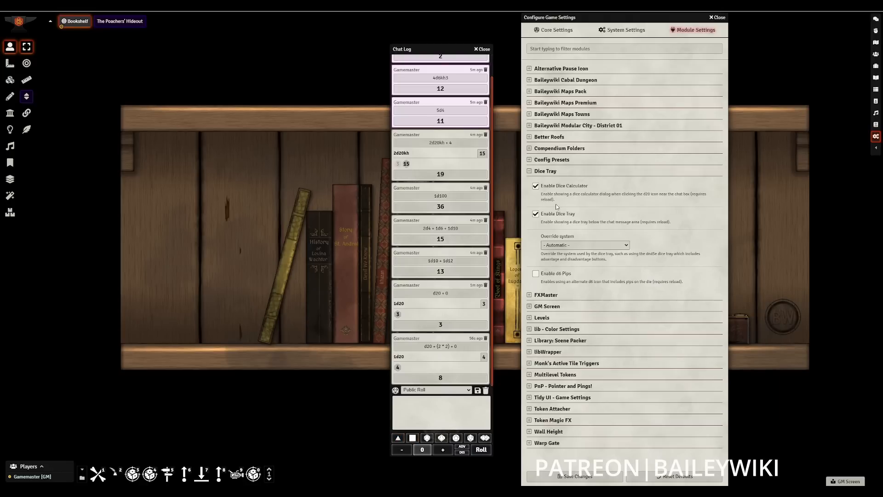
click(536, 214)
click(395, 391)
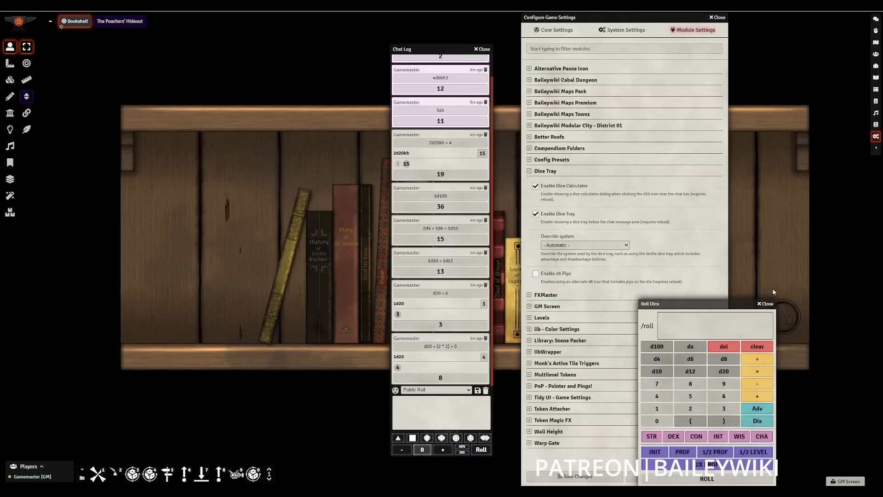
click(765, 304)
Review the Override system choices keeping Automatic, enable d6 Pips for Dice Tray and save the module settings
click(583, 245)
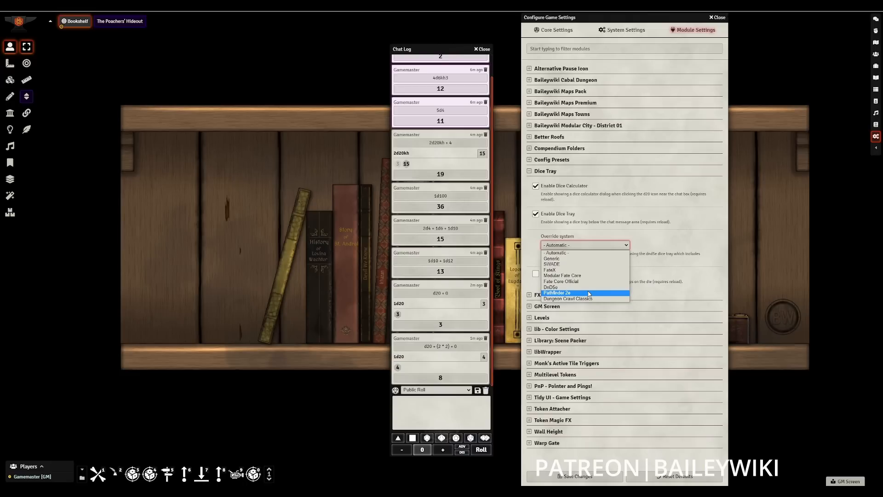
click(614, 247)
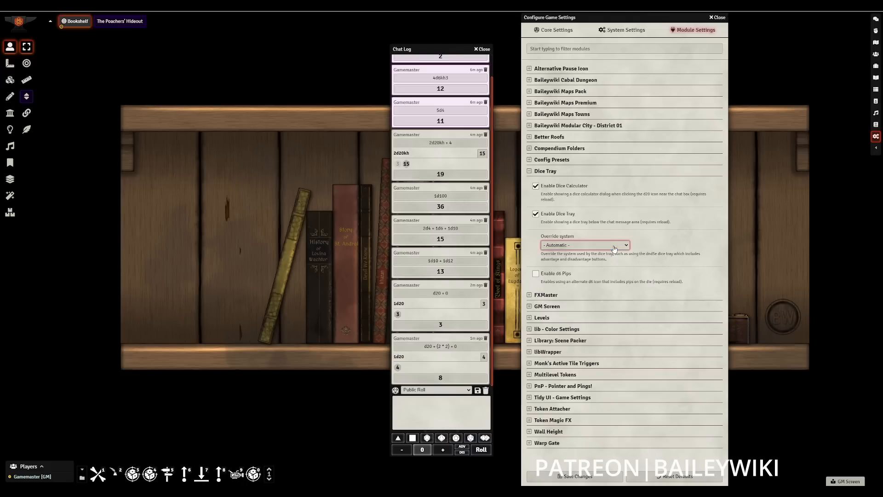
click(535, 274)
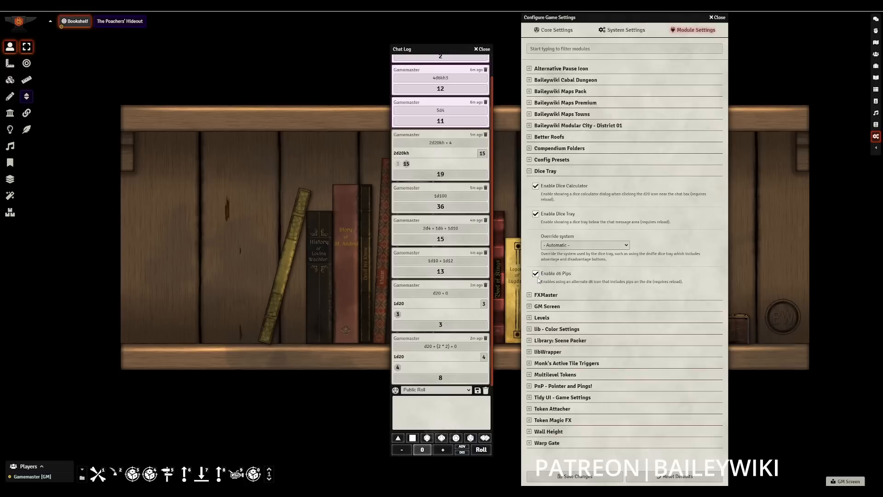
click(536, 273)
click(535, 273)
click(596, 477)
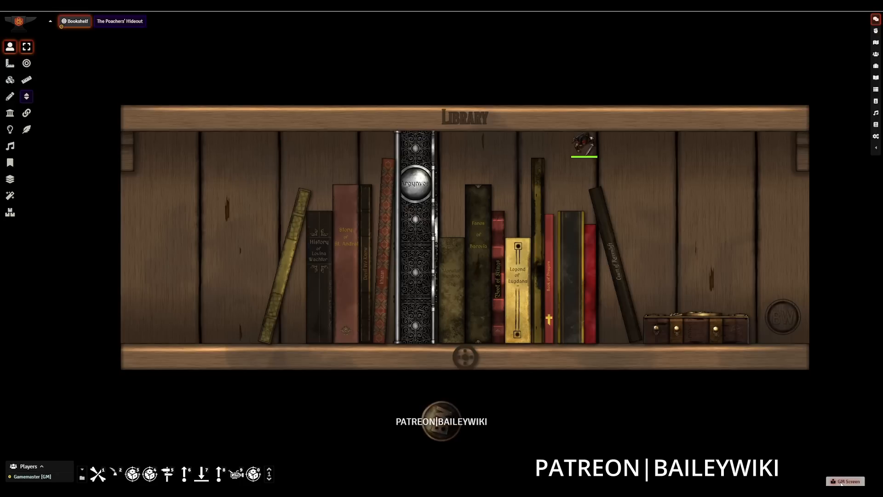
Open the GM Screen and inspect the first cell's row and column span configuration, closing it without changes
click(841, 481)
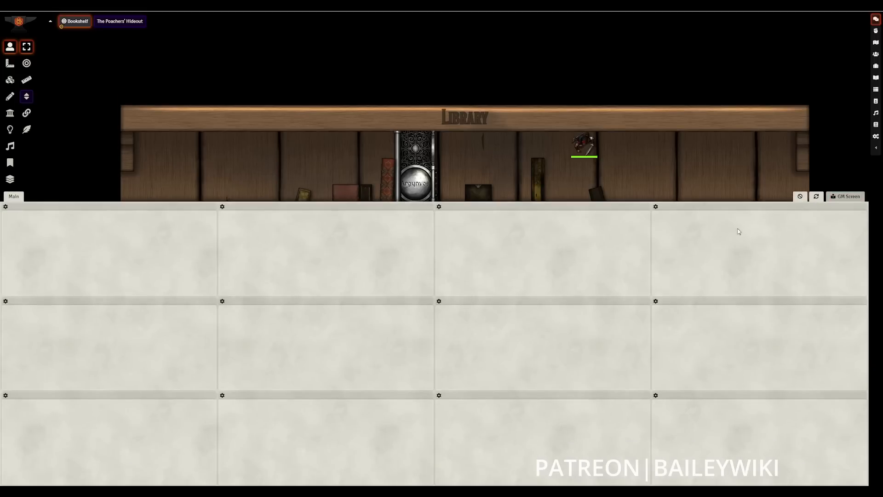
click(843, 197)
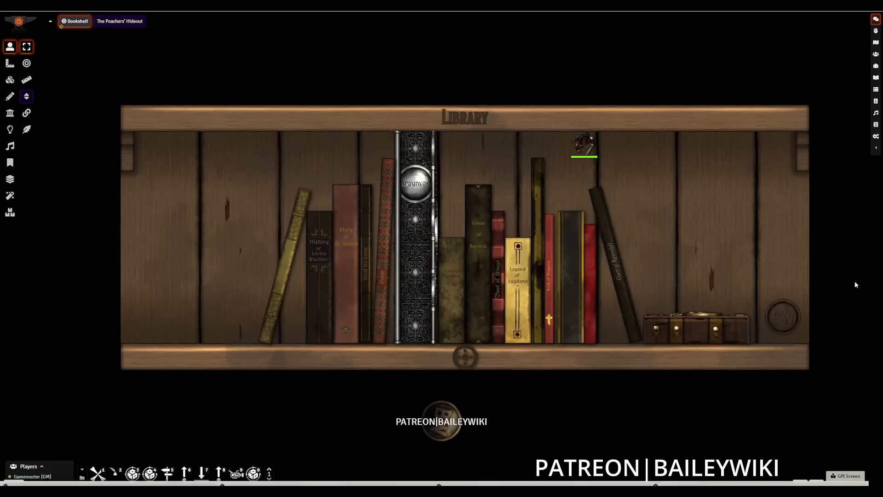
click(844, 481)
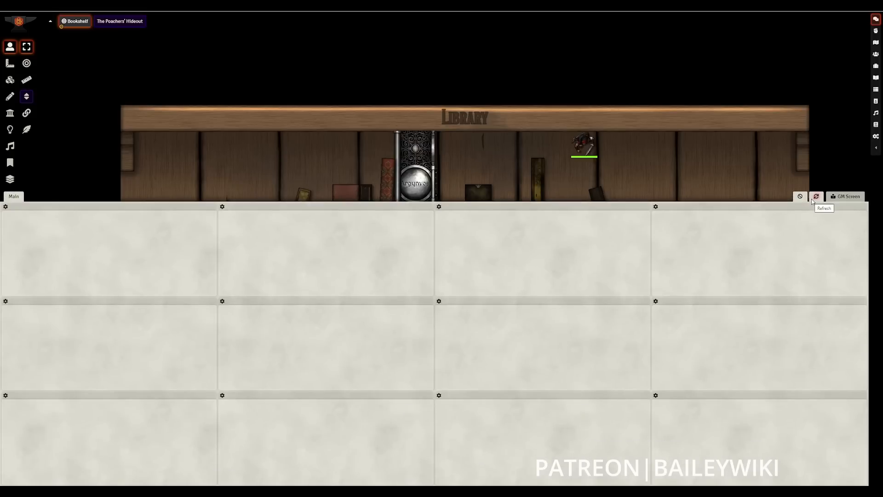
click(5, 206)
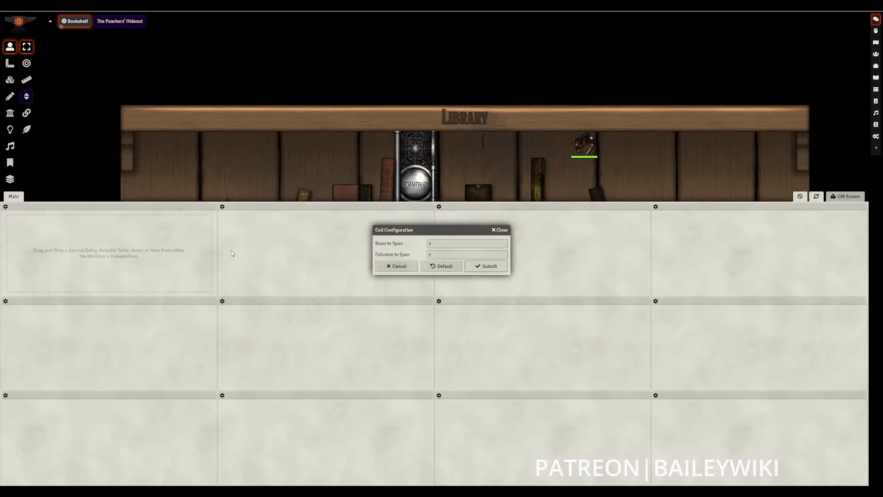
double_click(453, 245)
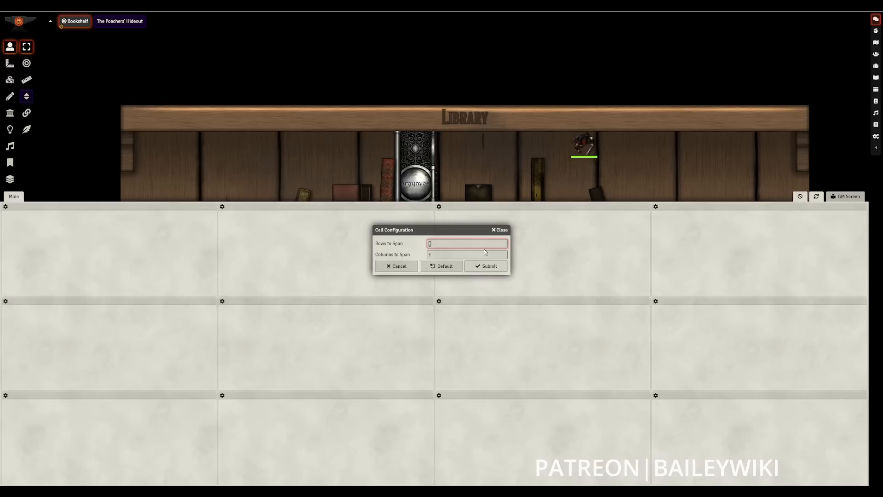
click(500, 229)
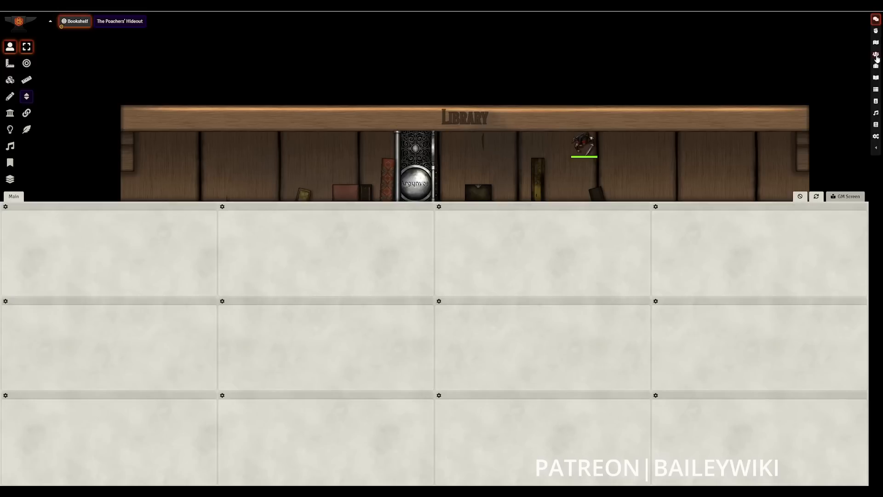
Place the Bandit Captain and Bandit actors from the Actors Directory in the first two top-row cells of the GM Screen
click(875, 55)
drag(425, 107, 697, 130)
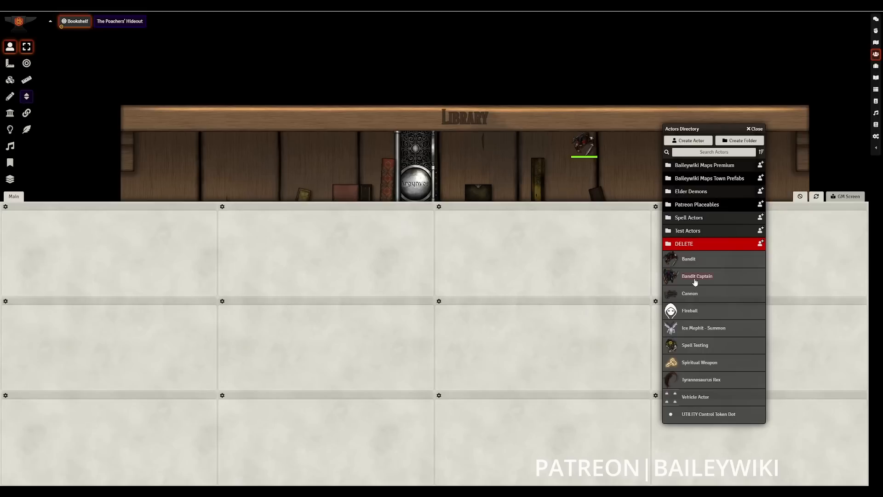
drag(148, 268, 130, 272)
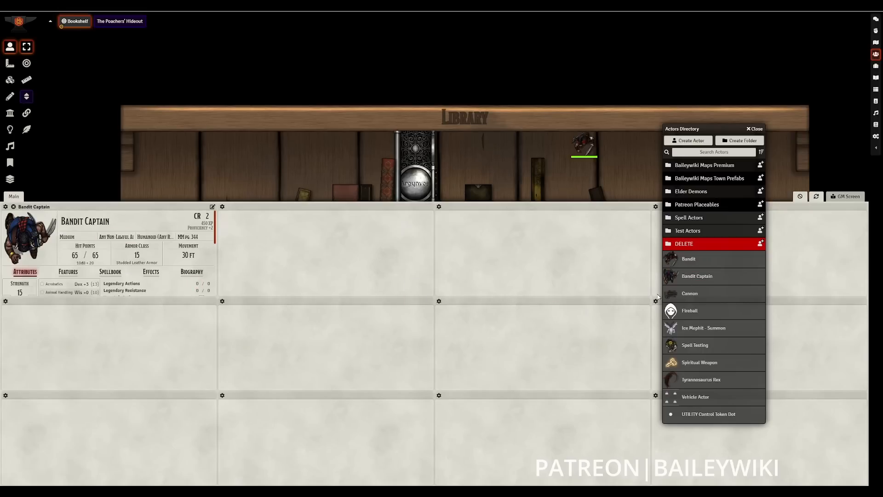
drag(695, 258, 335, 250)
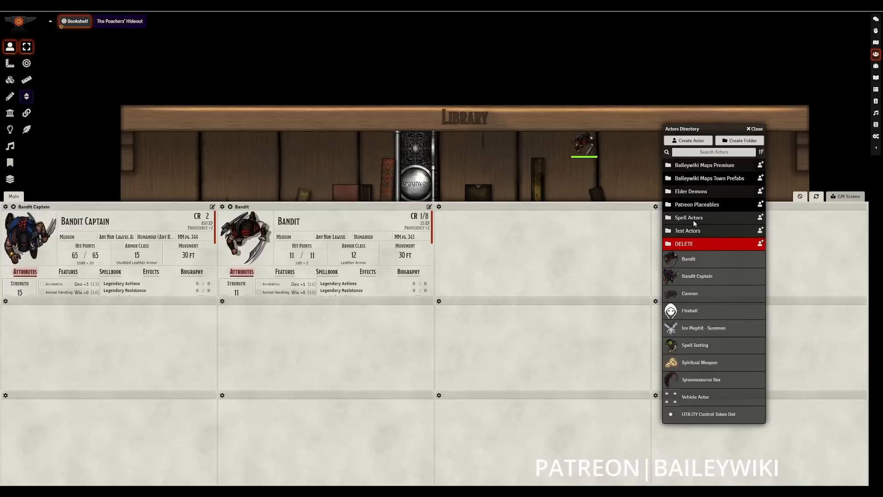
Place the Testing actor from the Test Actors folder in the third top-row cell and close the Actors Directory
click(689, 230)
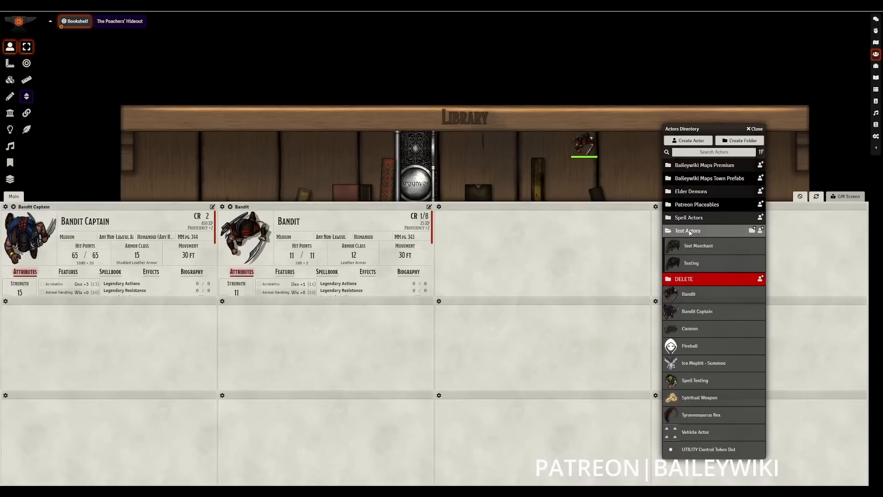
drag(694, 263, 526, 258)
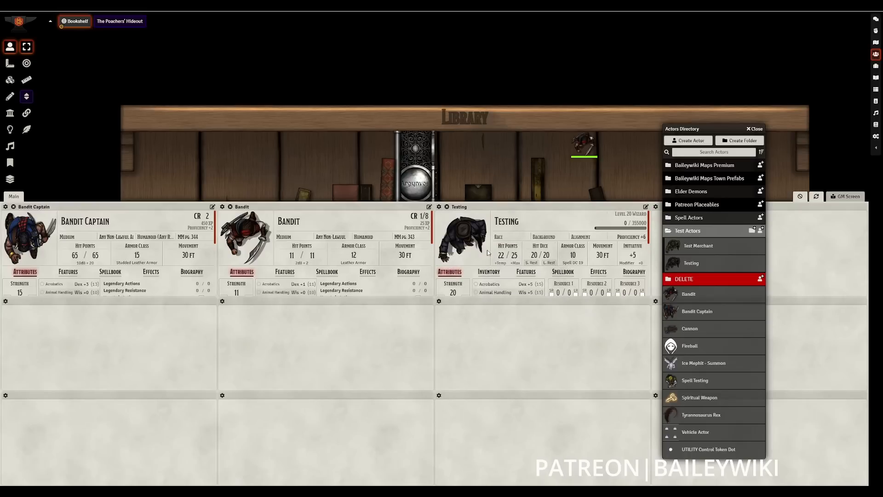
scroll(560, 271, down, 3)
scroll(547, 271, up, 3)
click(756, 129)
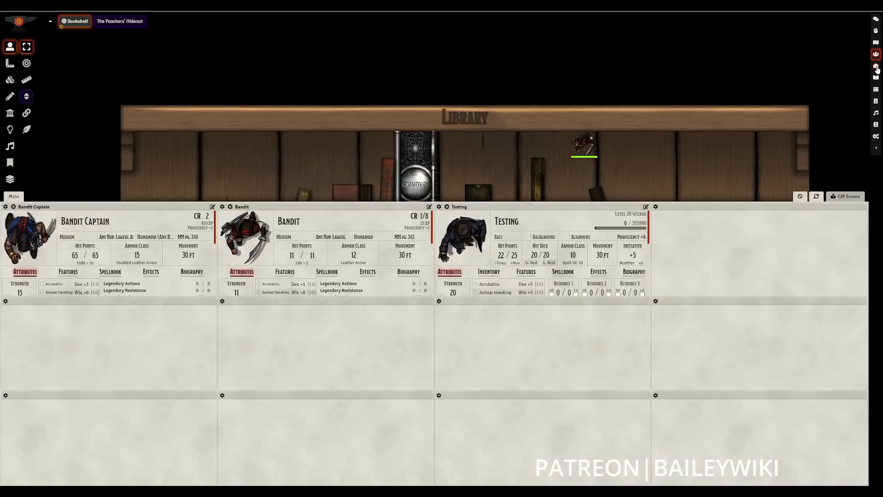
Place the Test Weapon from the Items Directory in the fourth top-row cell and close the directory
click(876, 67)
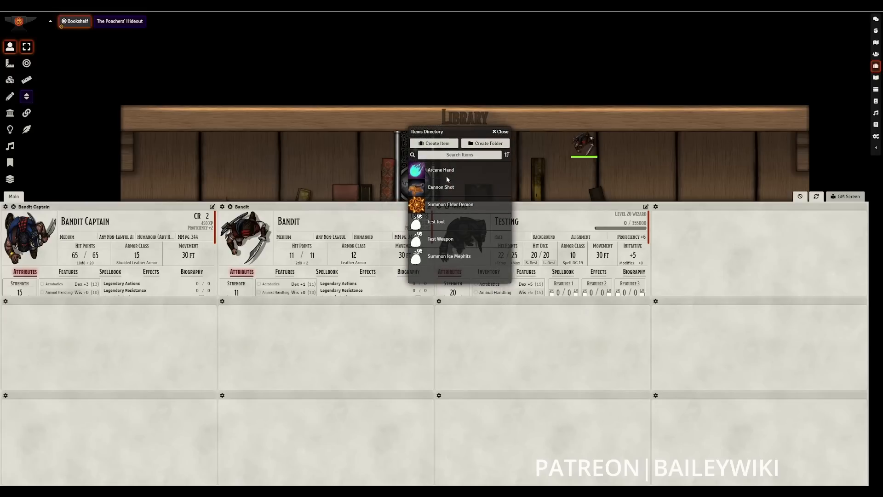
drag(449, 240, 718, 257)
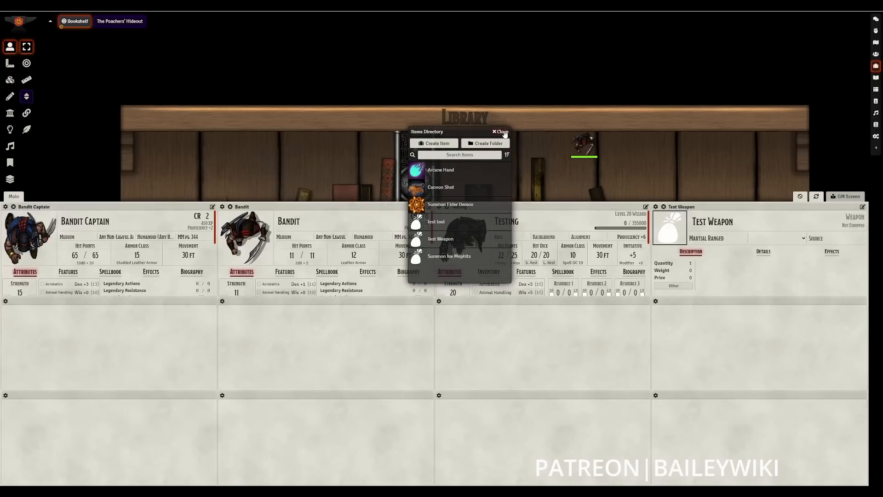
click(501, 131)
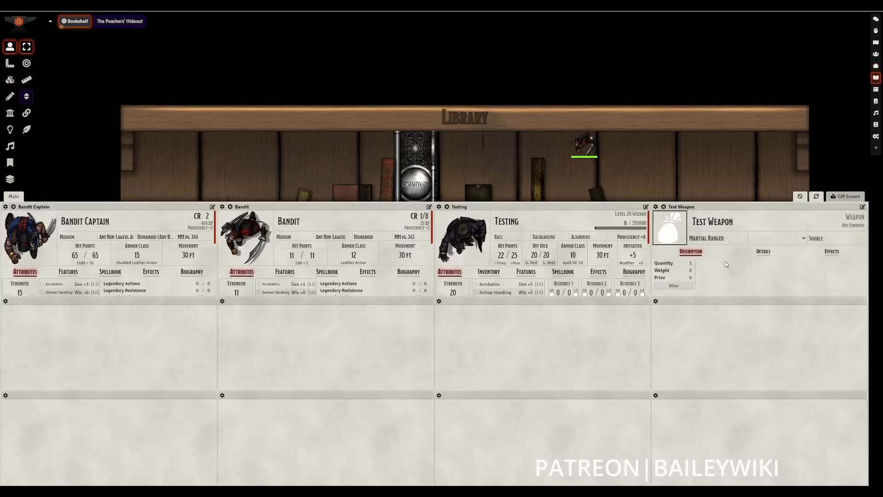
Place the Ability Checks journal entry in the first cell of the second row and close the Journal Directory
click(875, 78)
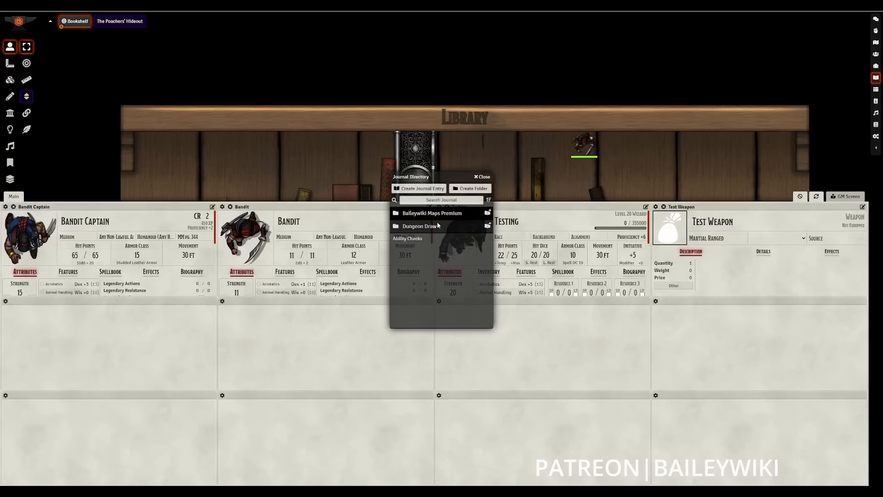
drag(415, 242, 93, 351)
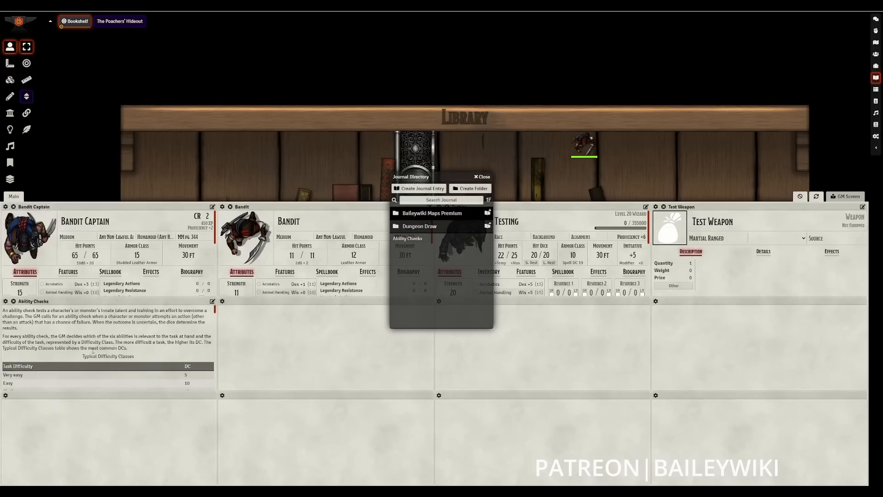
click(484, 176)
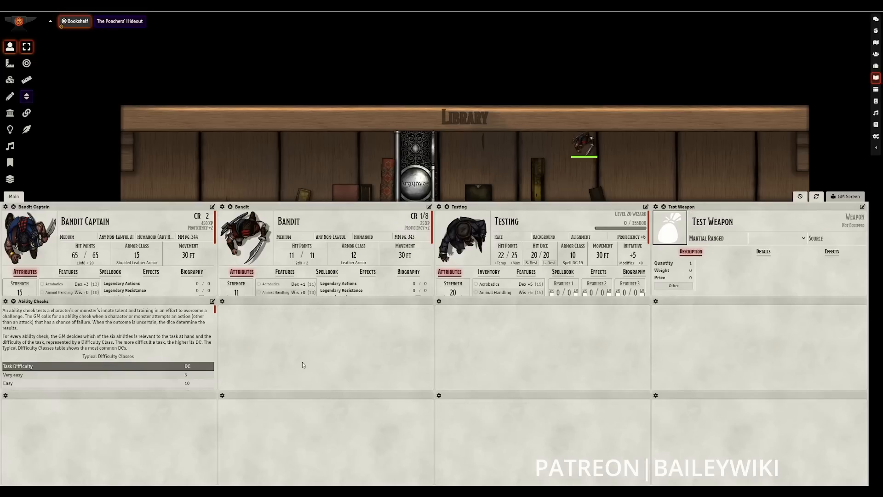
Set the Ability Checks cell to span 2 rows and 2 columns, and skim through the enlarged entry
click(5, 301)
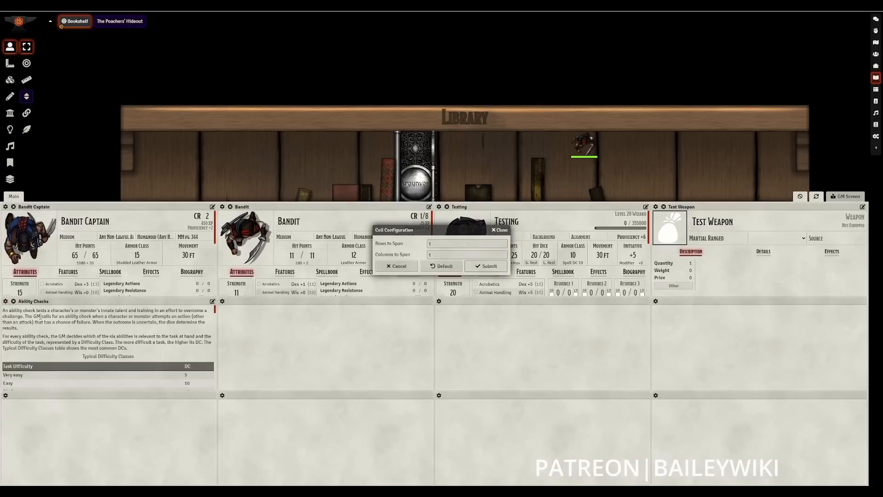
double_click(445, 243)
key(Tab)
text(2)
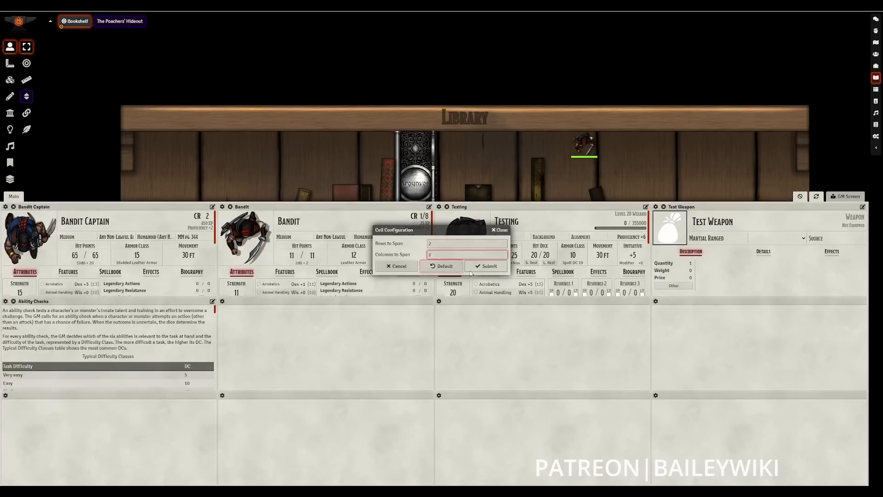
click(486, 266)
scroll(261, 404, down, 10)
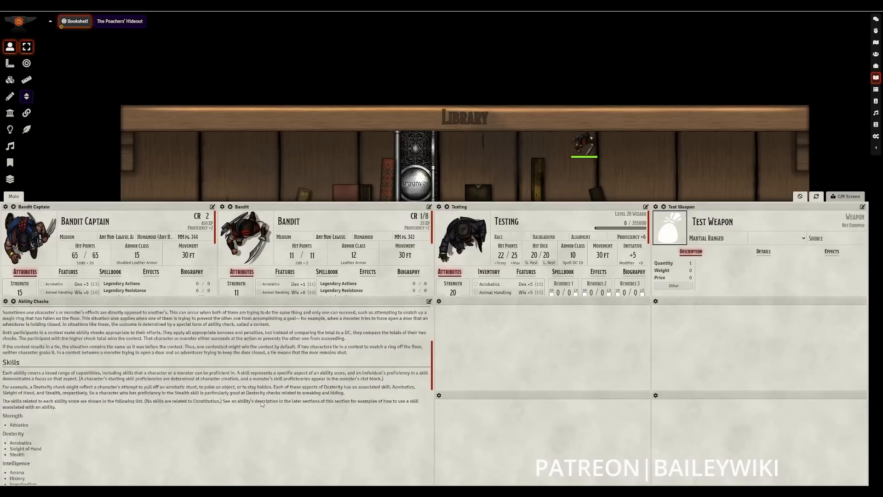
scroll(268, 424, up, 10)
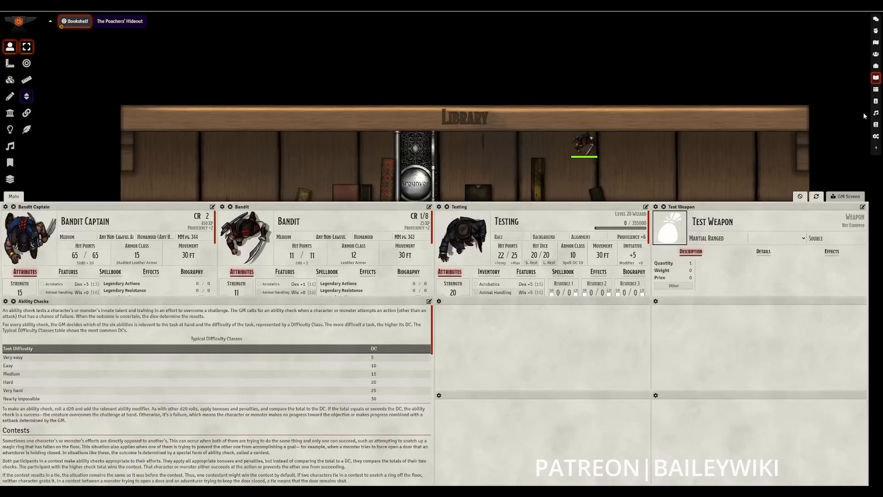
Place the Adventuring Supplies rollable table in the empty second-row cell beside Ability Checks and close the directory
click(876, 90)
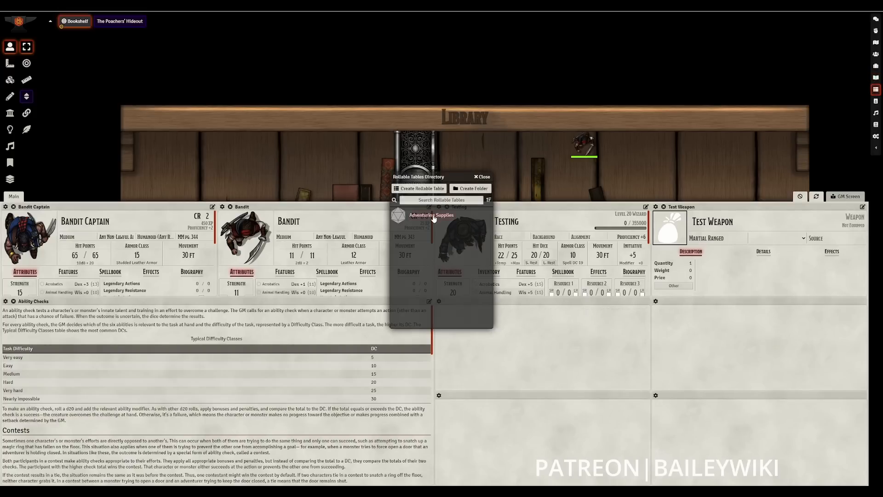
drag(432, 217, 532, 354)
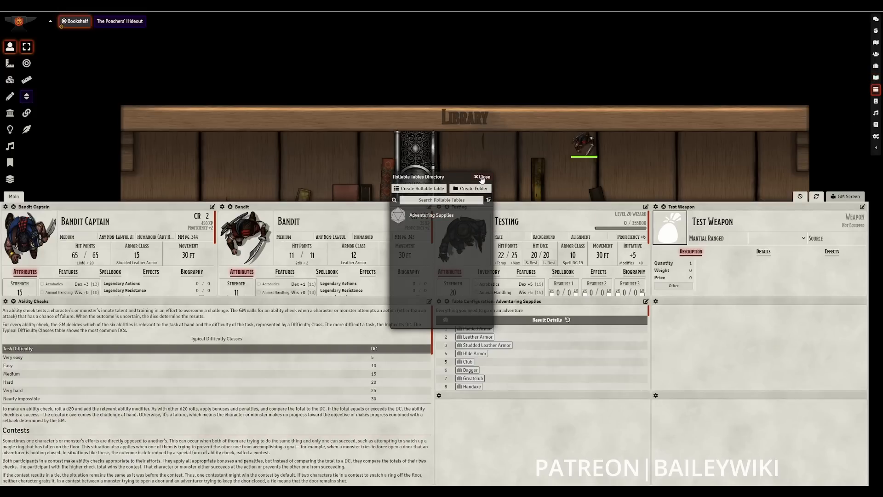
click(482, 177)
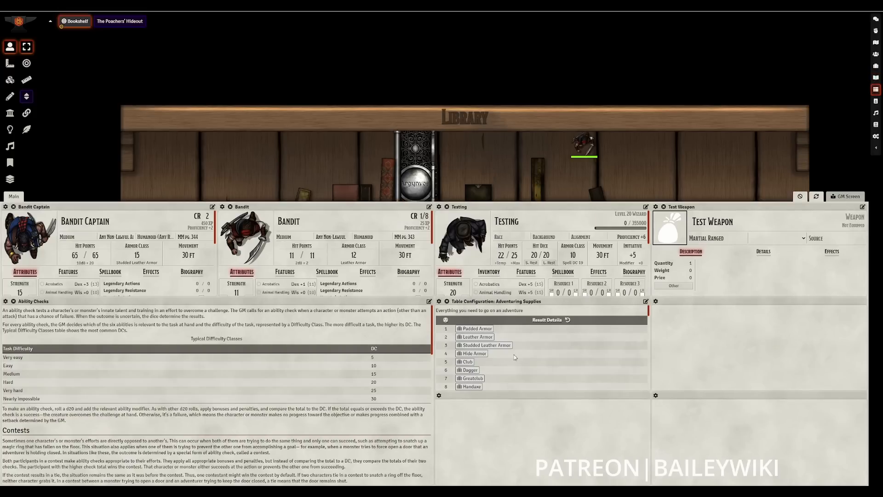
Roll on the Adventuring Supplies table from the GM Screen and view the drawn result in the chat log
click(446, 321)
click(875, 20)
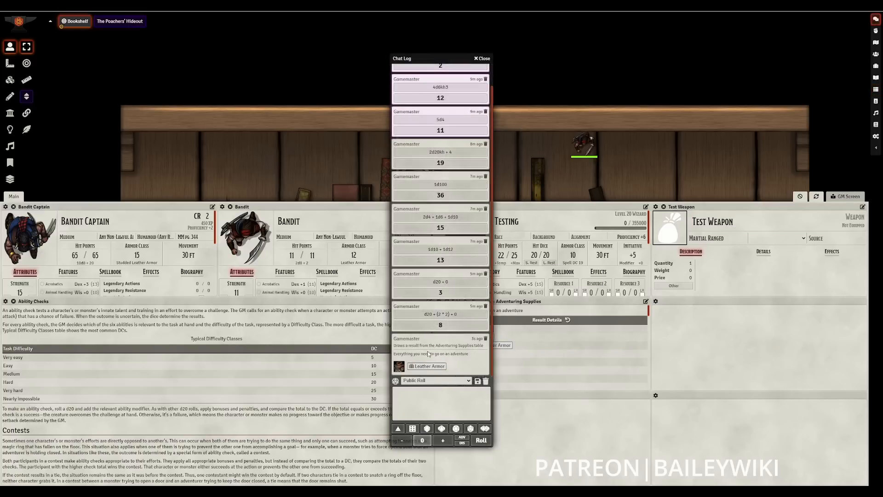
click(483, 59)
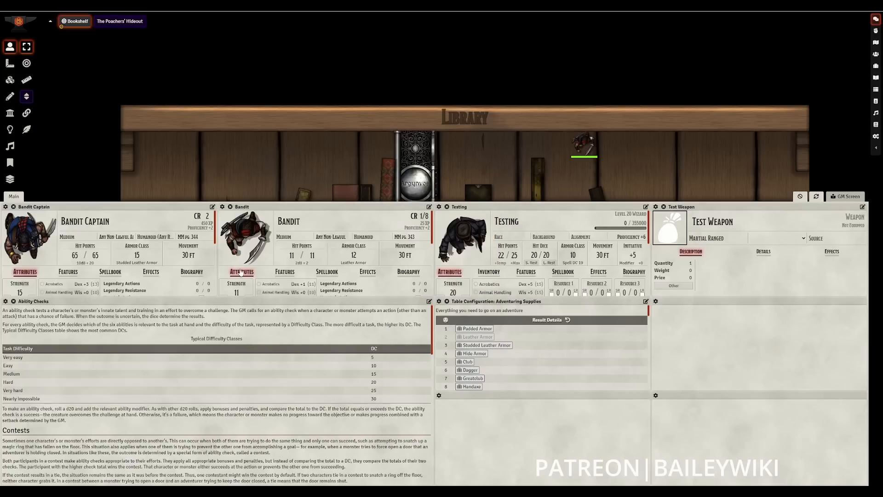
Open the Acrobatics skill check from the Bandit's GM Screen sheet, dismiss it and look through the remaining skills
scroll(241, 271, down, 1)
click(271, 249)
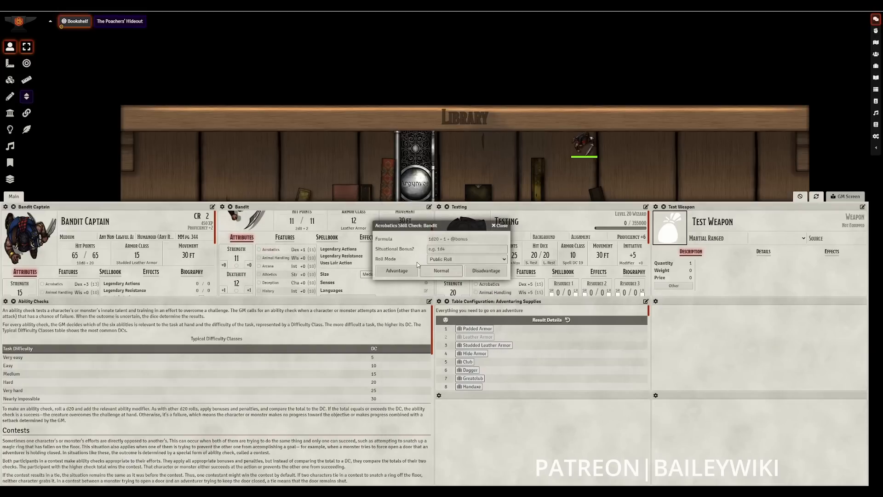
click(499, 225)
scroll(257, 285, down, 2)
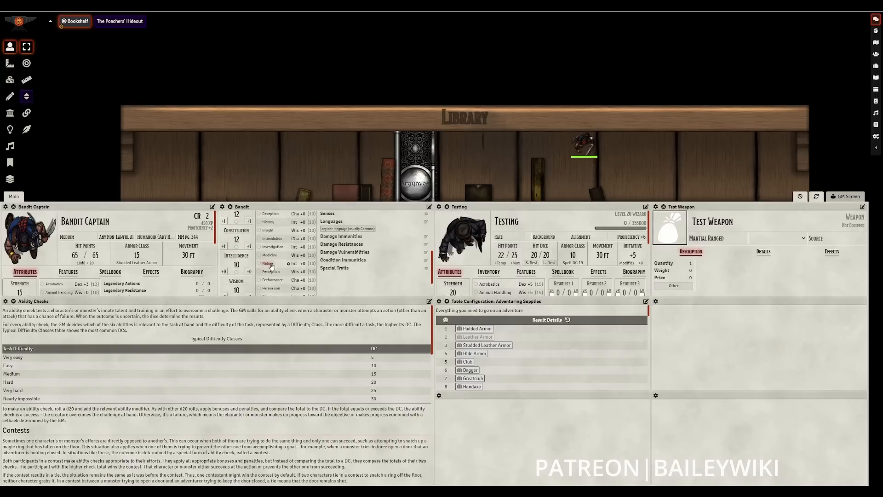
Open the Nature skill check from the Bandit's GM Screen sheet, dismiss it, and refresh the GM Screen
click(268, 263)
click(498, 225)
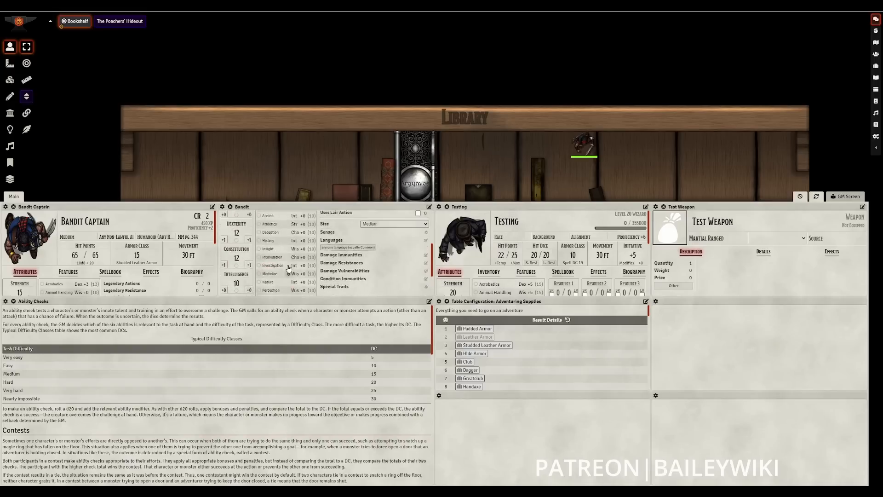
scroll(287, 269, up, 3)
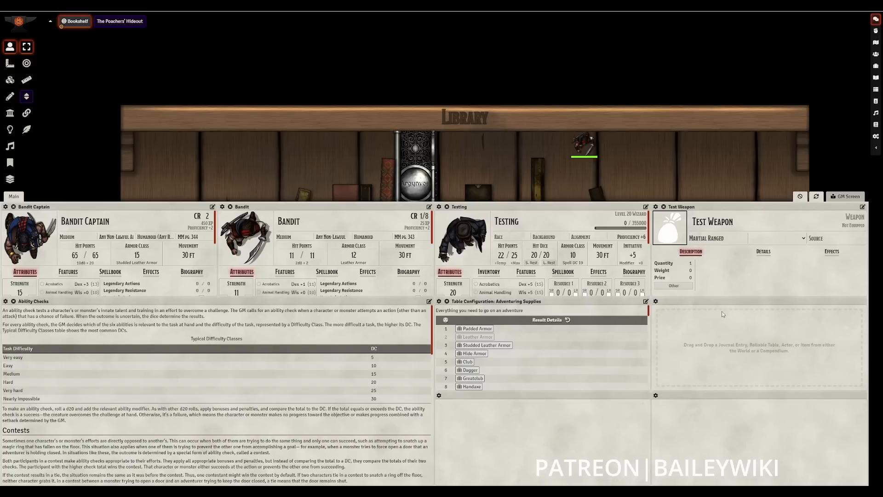
click(817, 197)
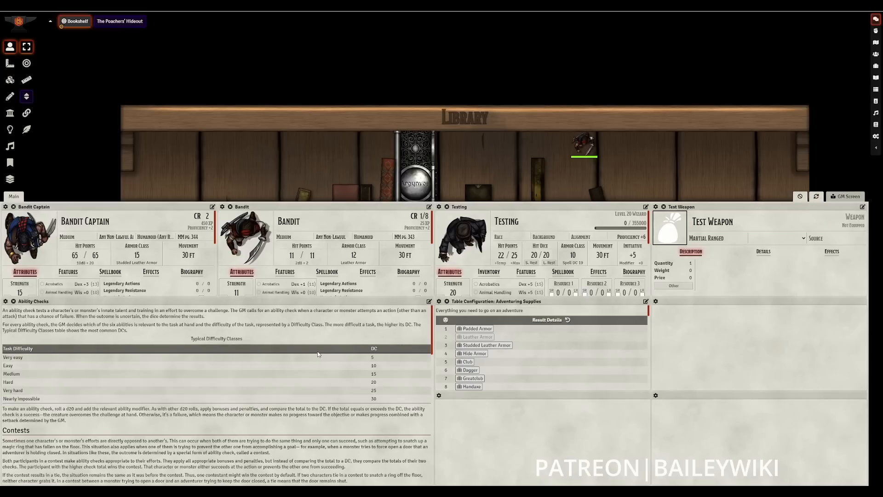
Open the Ability Checks journal entry from its GM Screen cell and skim through its text
scroll(367, 382, down, 1)
scroll(367, 383, up, 1)
click(429, 302)
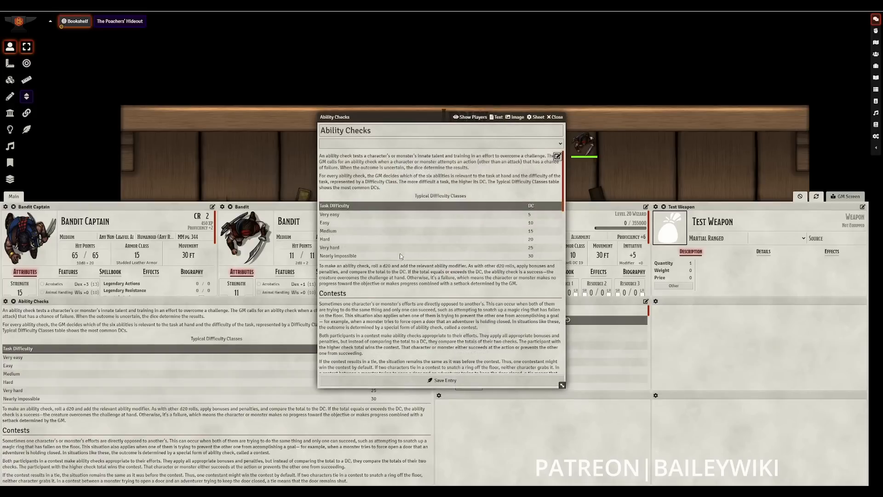
scroll(418, 270, down, 2)
scroll(418, 269, up, 2)
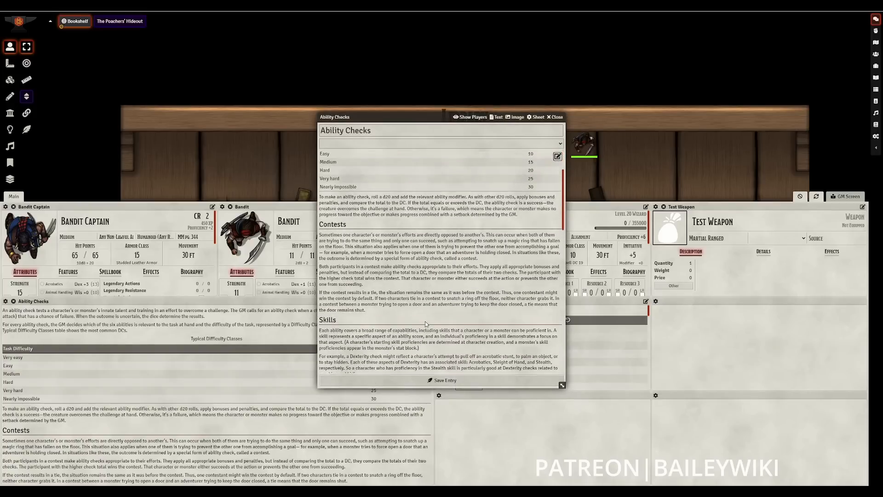
Put the Ability Checks entry into text editing, go through to its end, save the entry and close it
click(558, 157)
scroll(377, 282, down, 20)
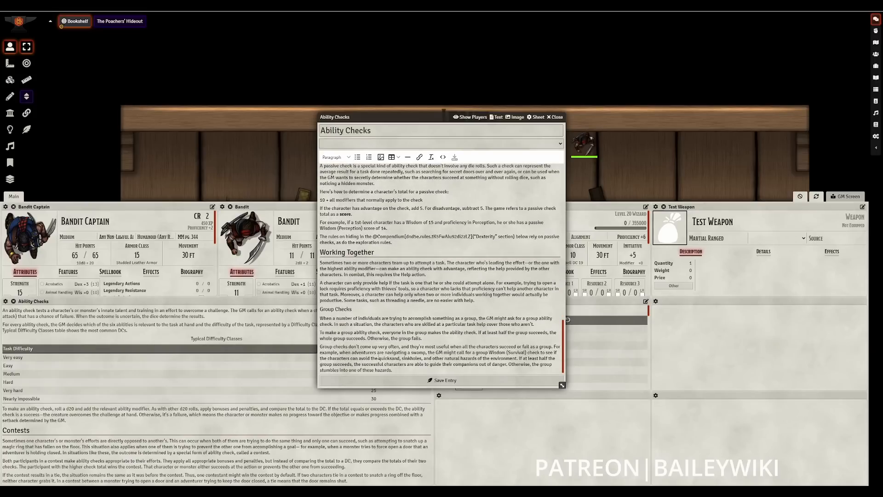
click(437, 380)
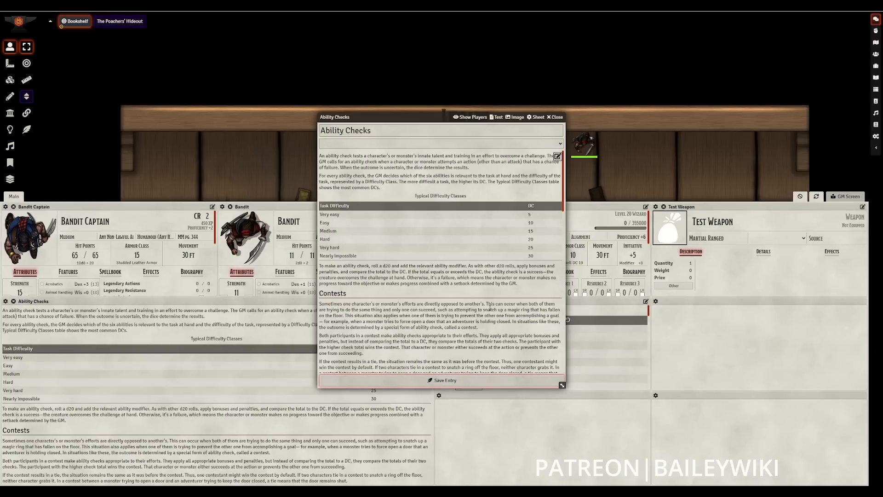
click(554, 116)
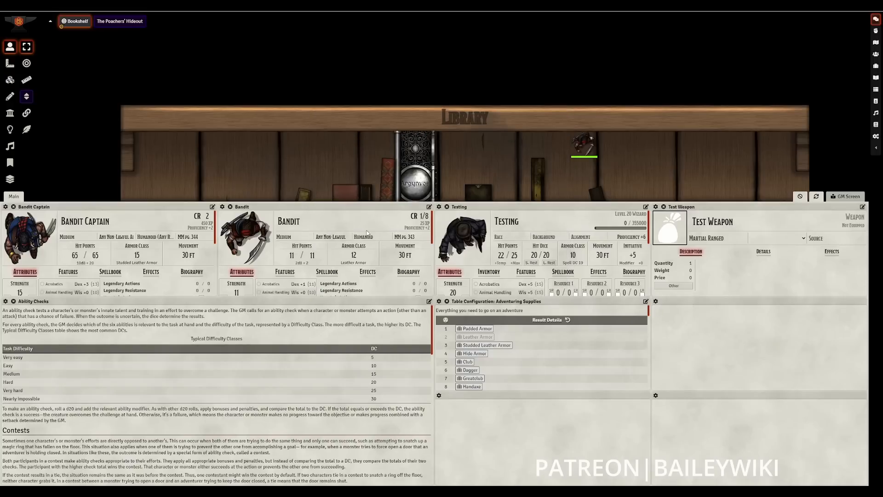
Clear all entries from the Main grid of the GM Screen and close the drawer
click(799, 198)
click(408, 263)
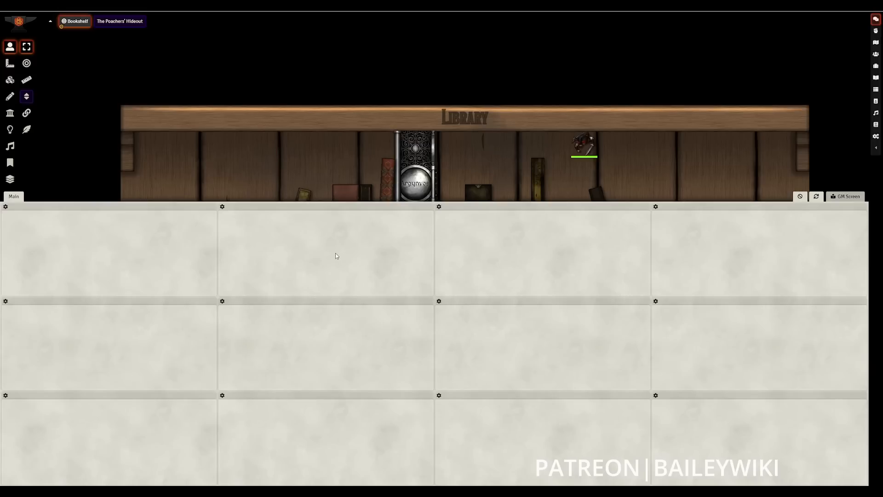
click(846, 197)
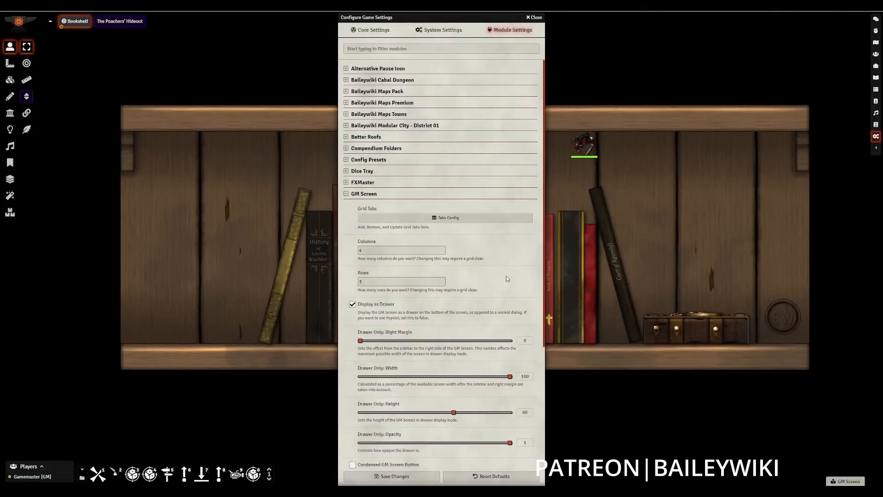
Open the grid tab configuration in the GM Screen module settings and add a Rules tab with 4 columns and 4 rows
click(474, 219)
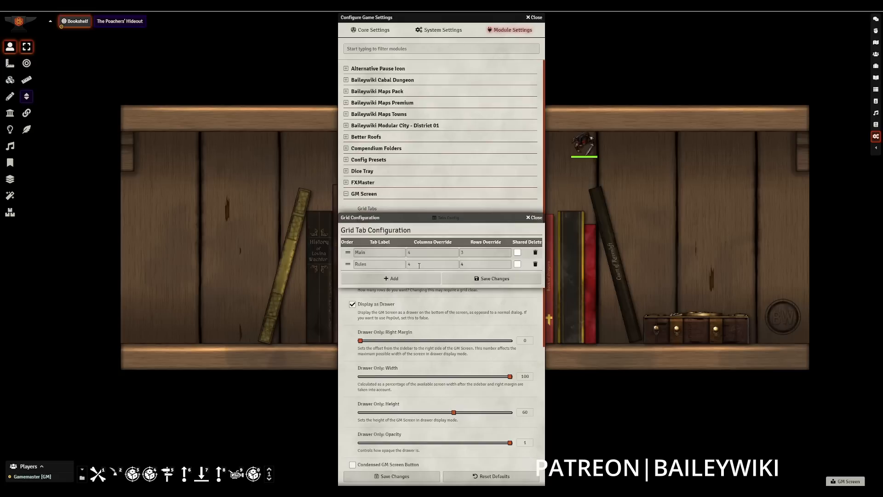
click(469, 263)
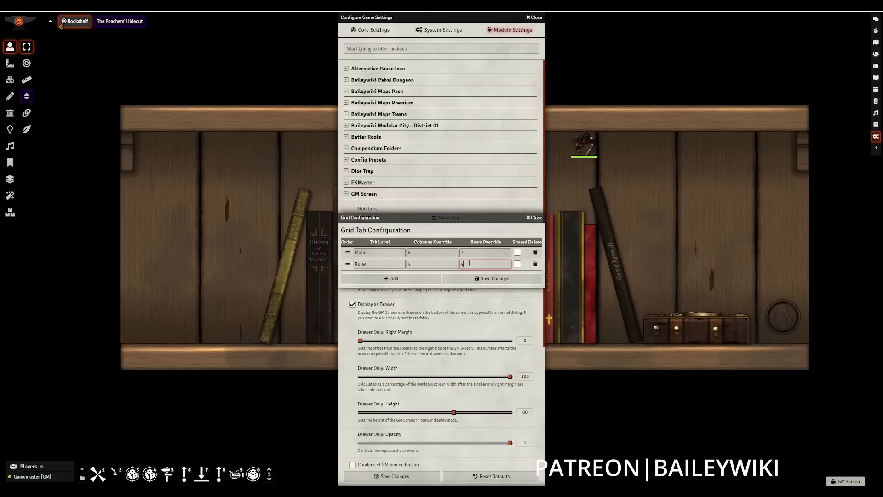
click(435, 263)
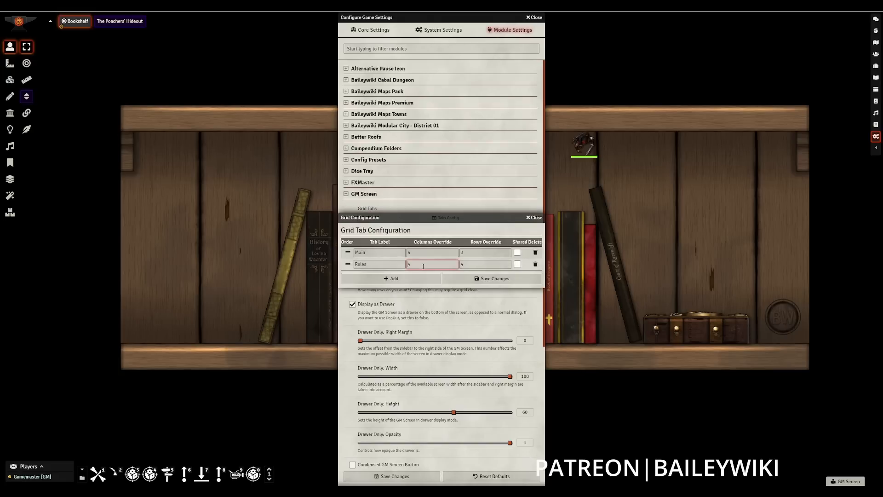
Add a shared grid tab labelled Public with 2 columns and 2 rows, and save the tab configuration
click(390, 279)
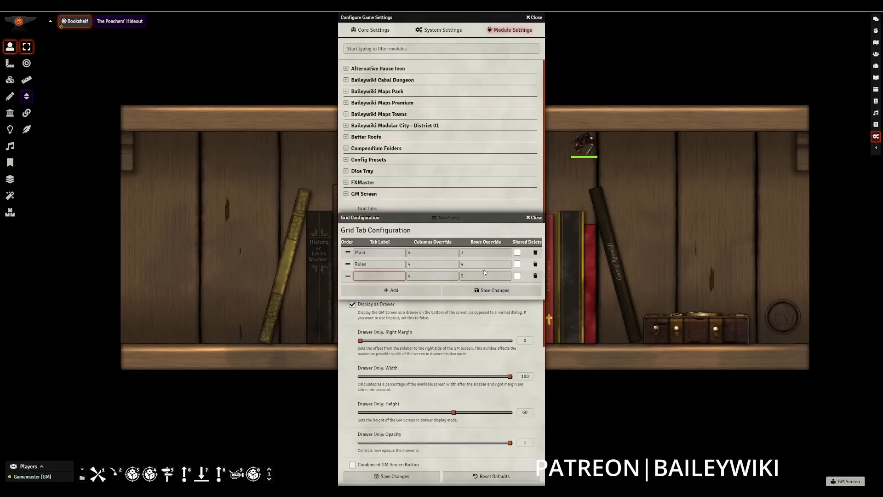
key(Tab)
key(BackSpace)
text(2)
key(Tab)
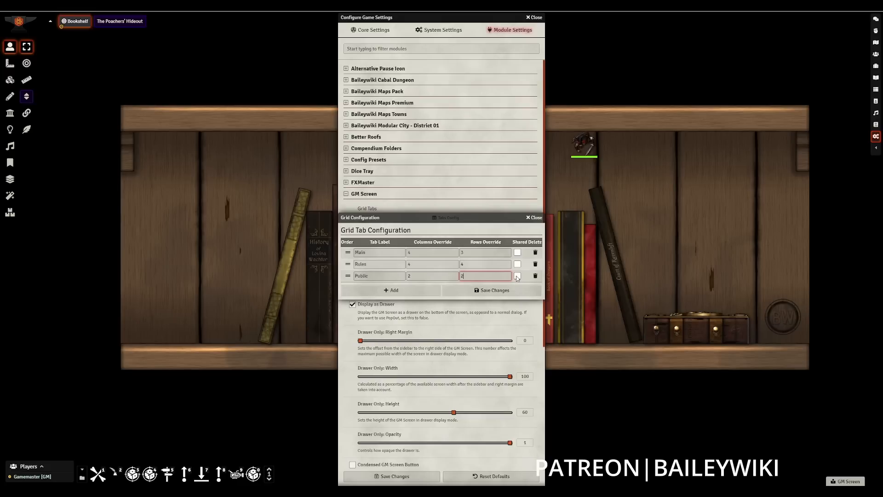
text(2)
click(517, 276)
click(508, 290)
Enable the Condensed GM Screen Button option, save the module settings and close the settings window
scroll(495, 290, down, 2)
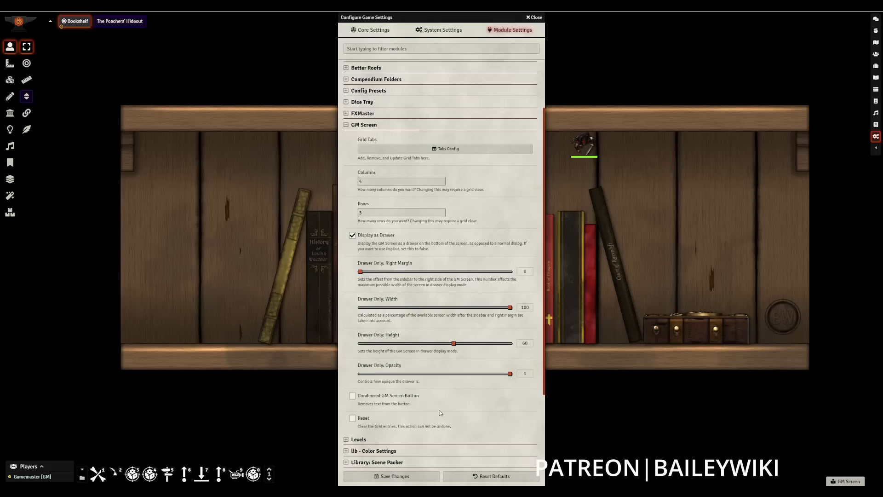
click(352, 396)
scroll(458, 422, down, 3)
click(391, 476)
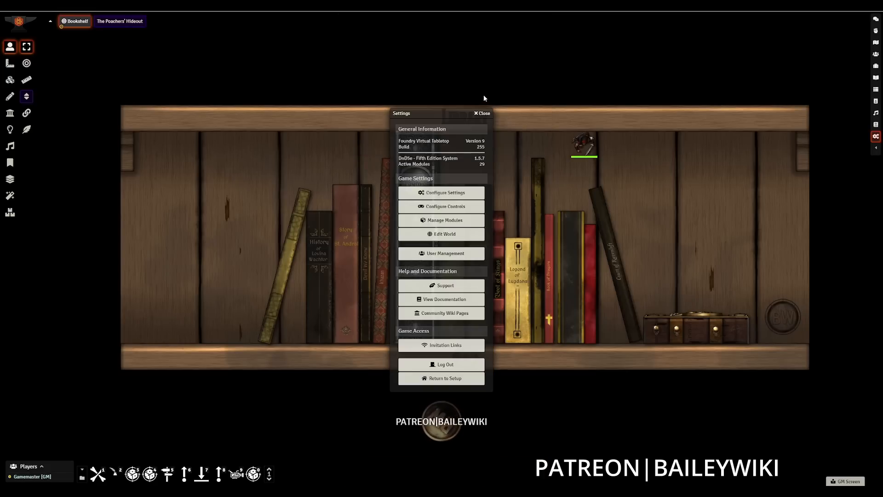
click(482, 113)
Open the GM Screen drawer and view the grids of the new Rules and Public tabs
click(845, 481)
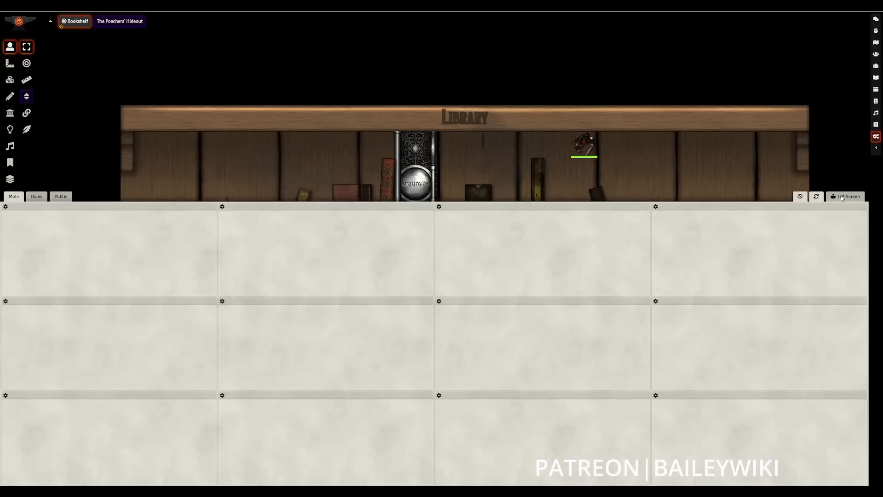
click(843, 197)
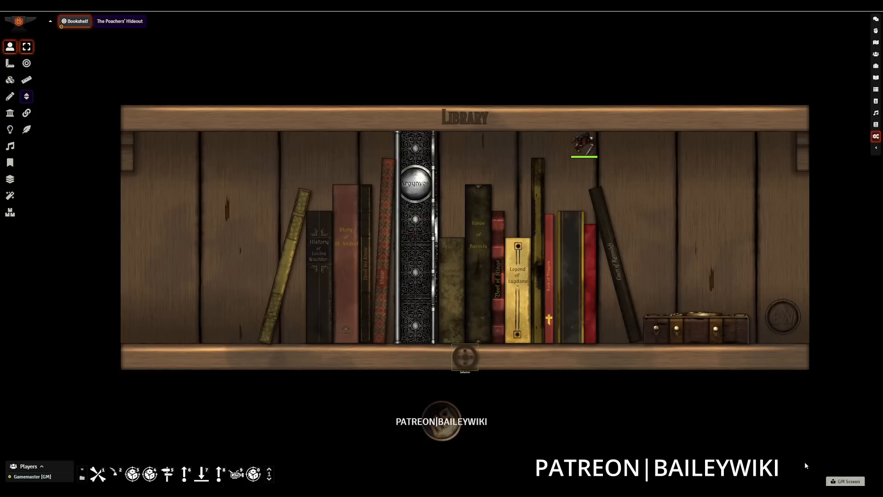
click(845, 481)
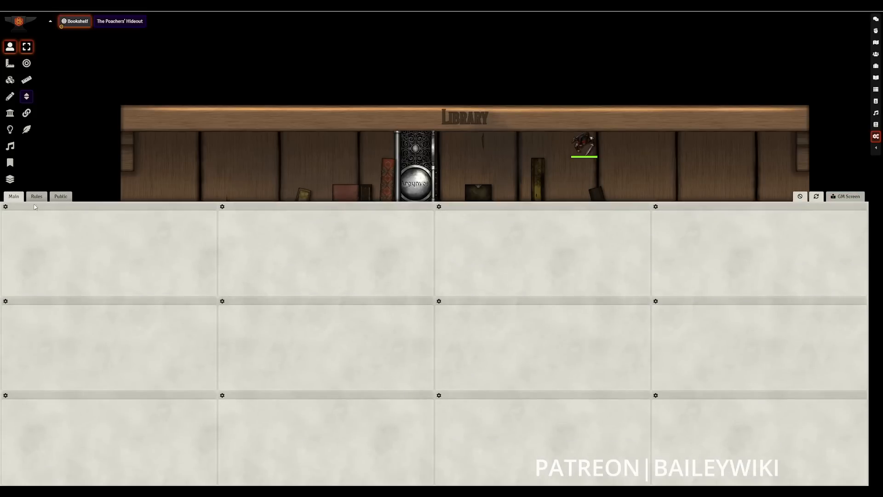
click(36, 196)
click(61, 196)
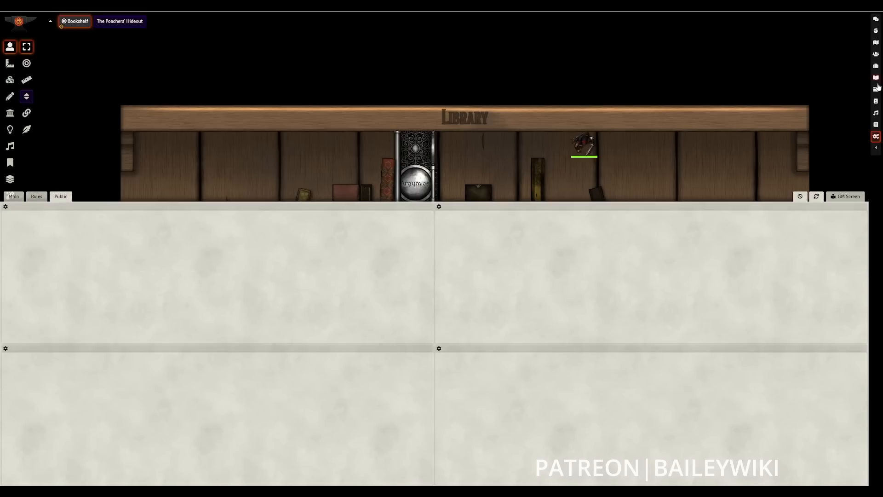
Place the Ability Checks journal entry in the first cell of the Public grid and close the journal directory
click(875, 78)
drag(409, 238, 257, 292)
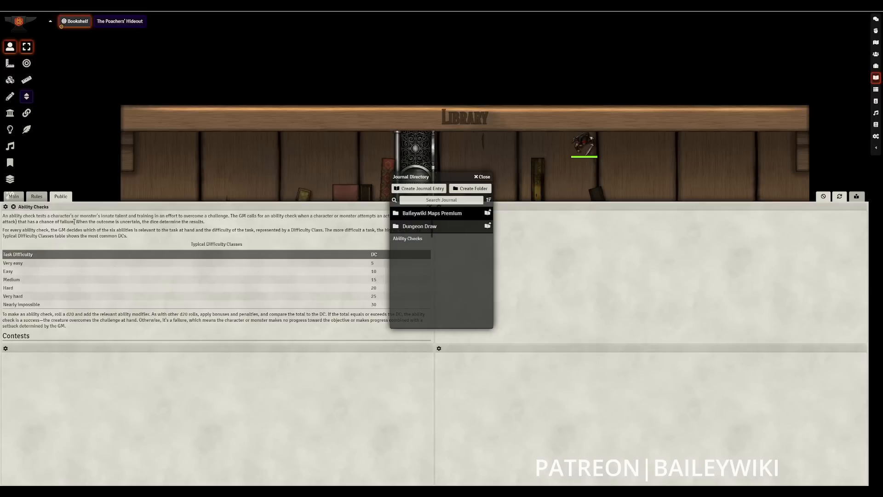
click(481, 177)
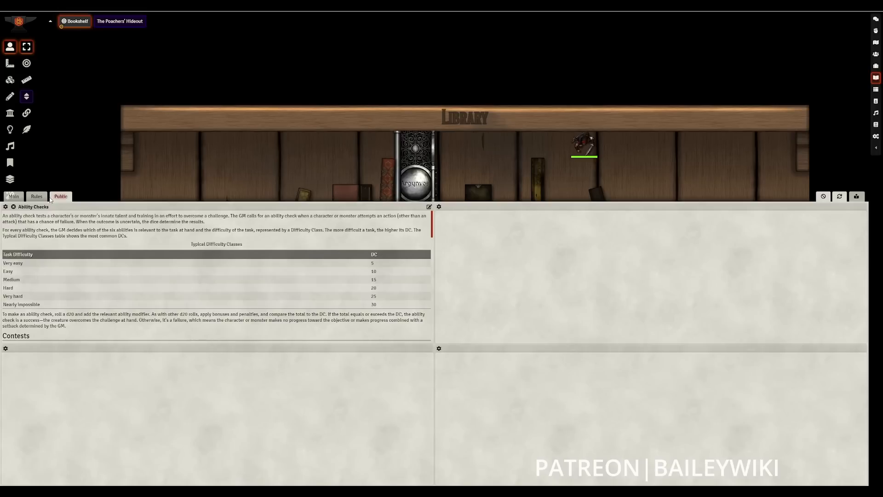
Compare the Main, Rules and Public grids of the GM Screen, and close the drawer
click(19, 198)
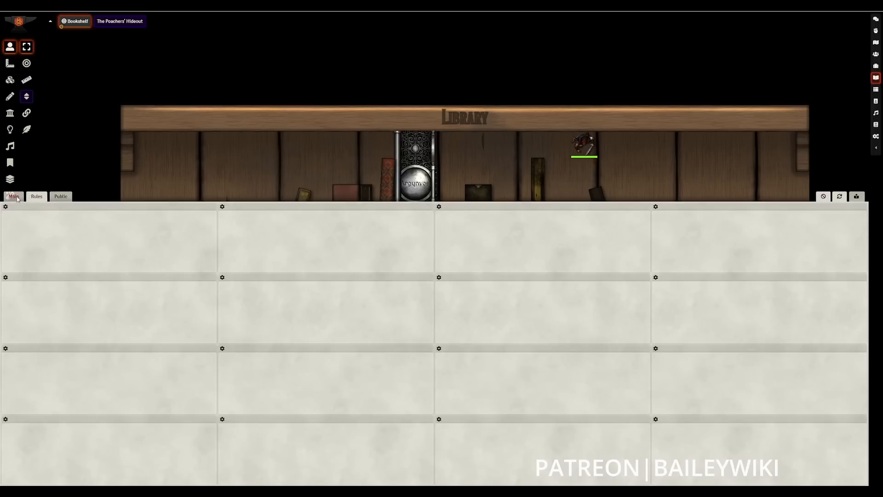
click(17, 199)
click(36, 198)
click(60, 198)
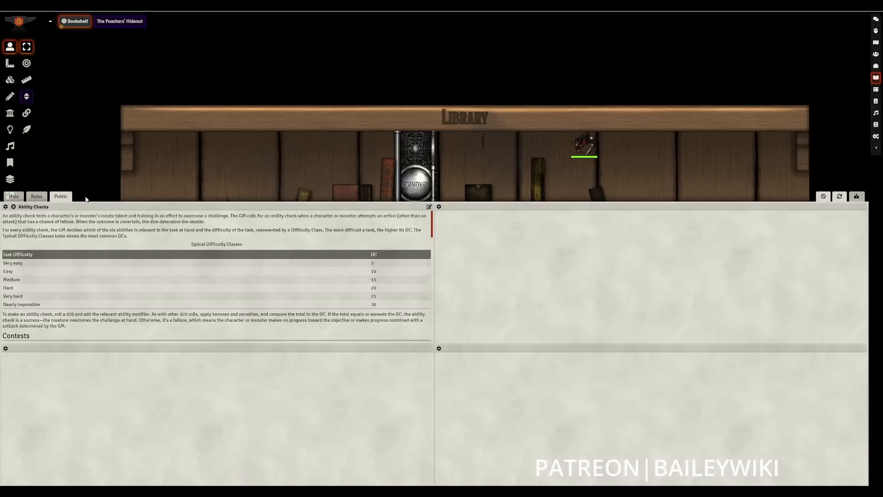
click(15, 197)
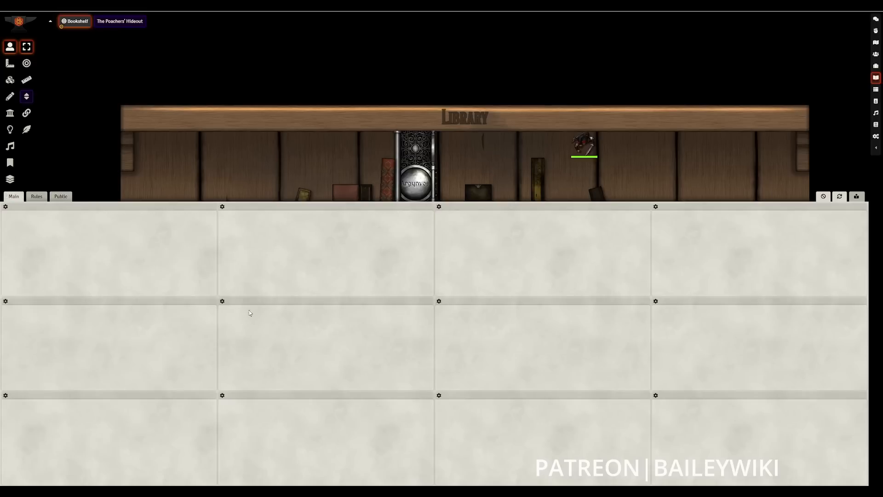
click(857, 197)
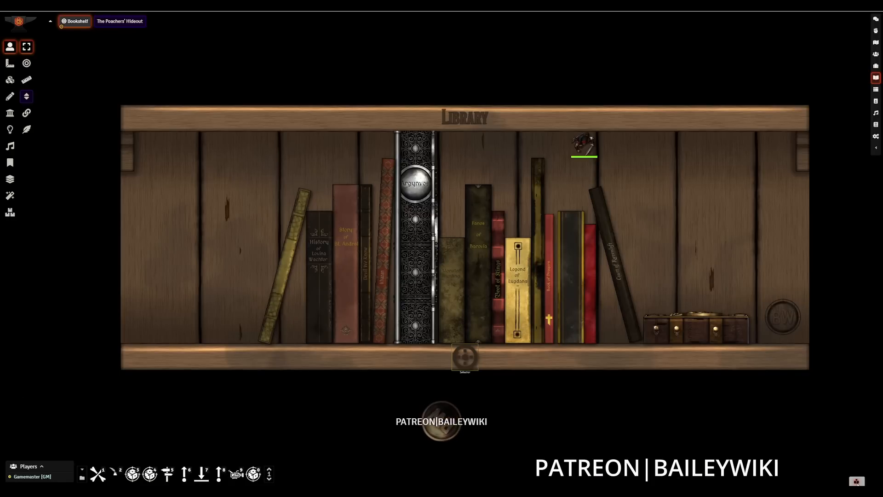
click(874, 81)
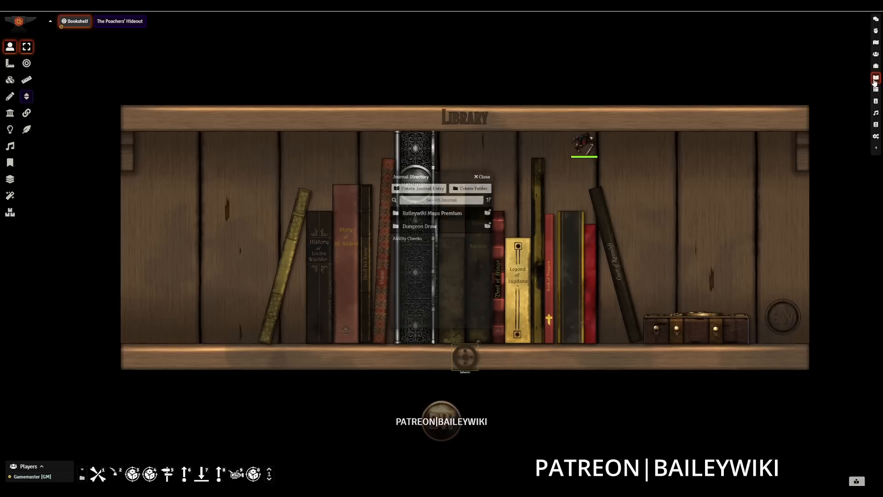
click(483, 176)
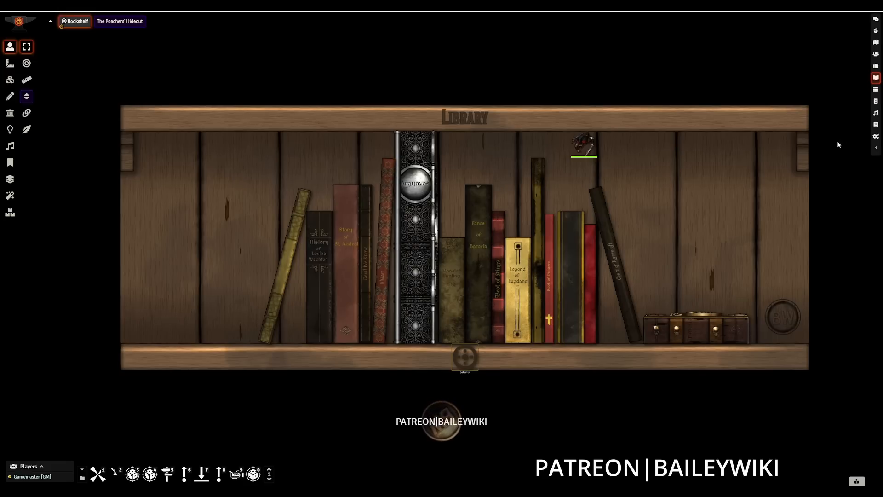
Disable the Display as Drawer option in the GM Screen module settings and save the changes
click(875, 137)
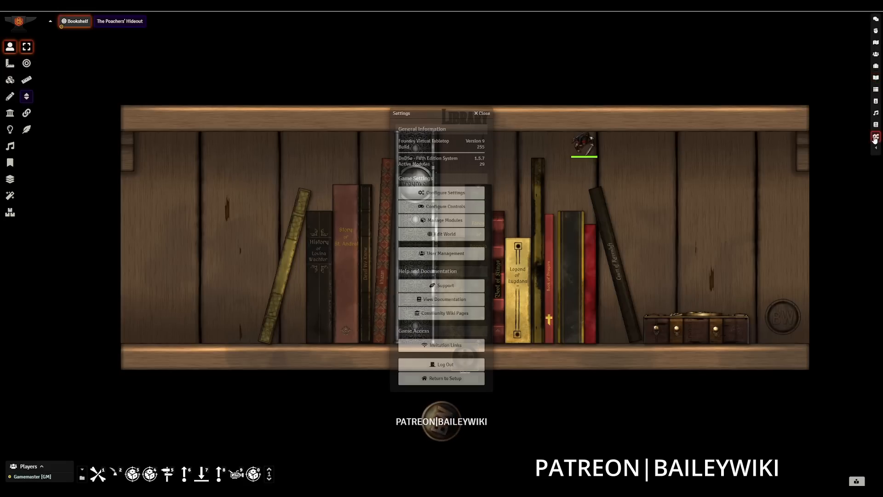
click(463, 198)
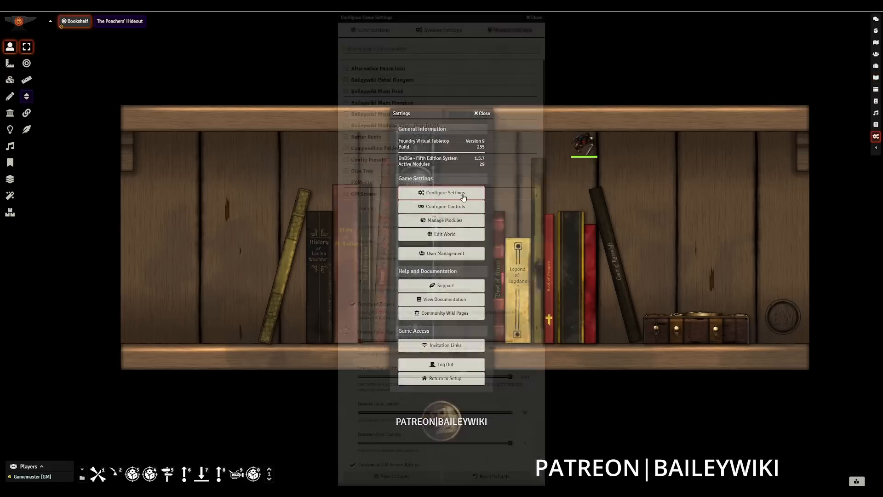
scroll(389, 276, down, 2)
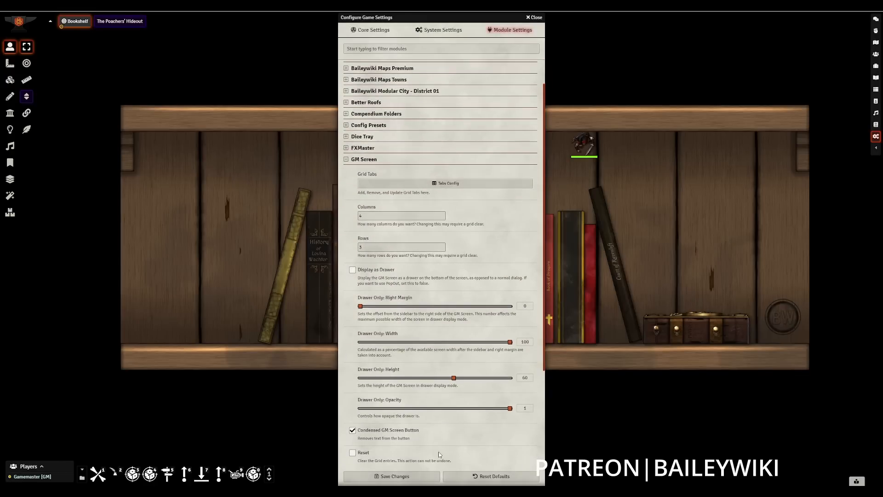
click(419, 478)
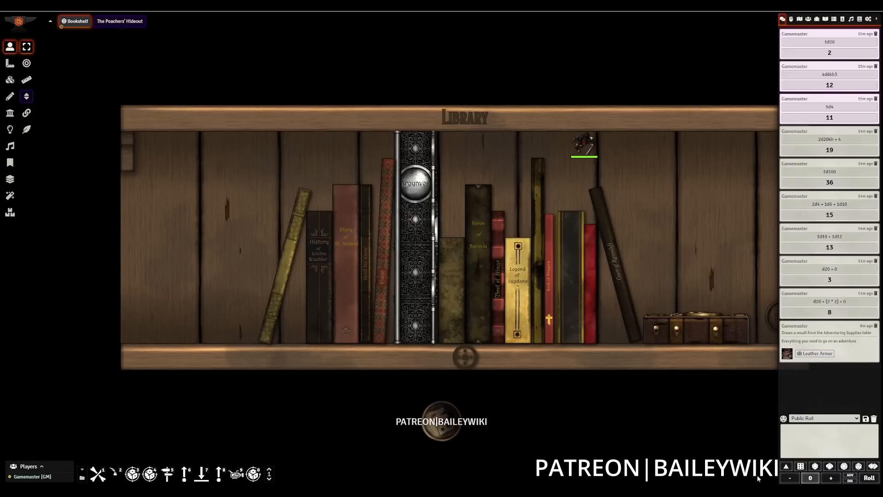
Open the GM Screen as a separate window from the journal directory
click(826, 19)
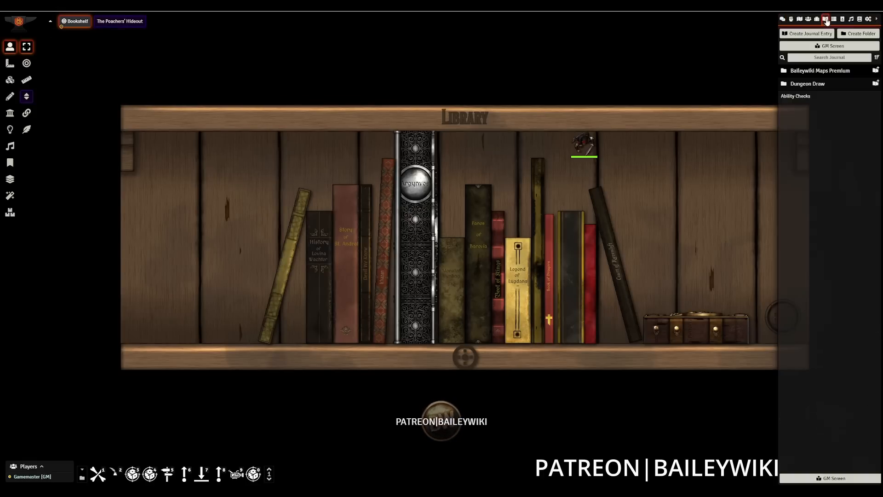
click(827, 47)
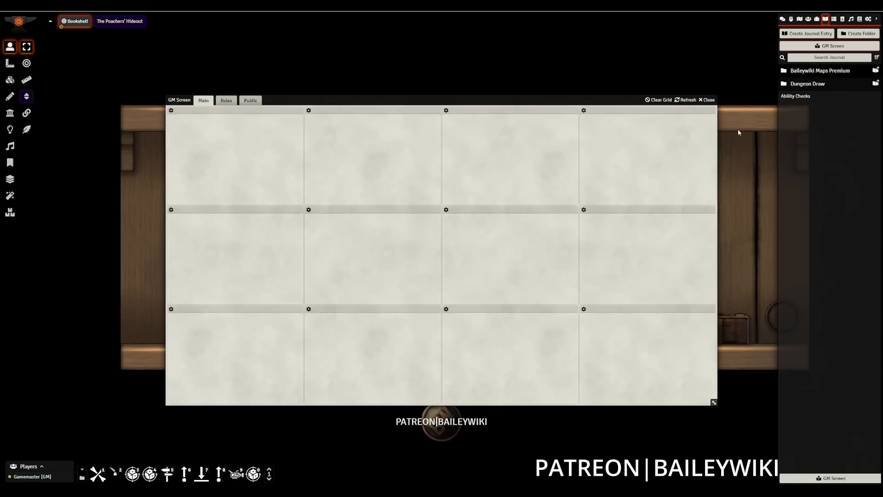
Look through the Rules, Public and Main grids in the GM Screen window, and close the window
click(226, 100)
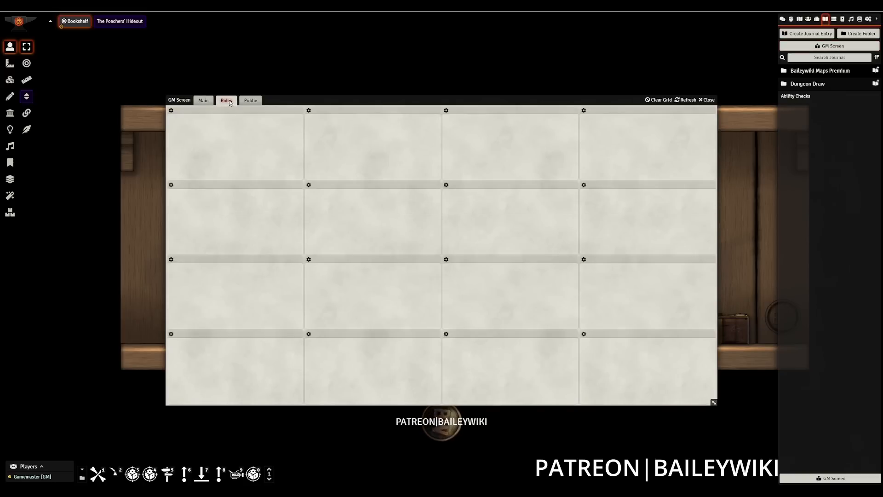
click(249, 100)
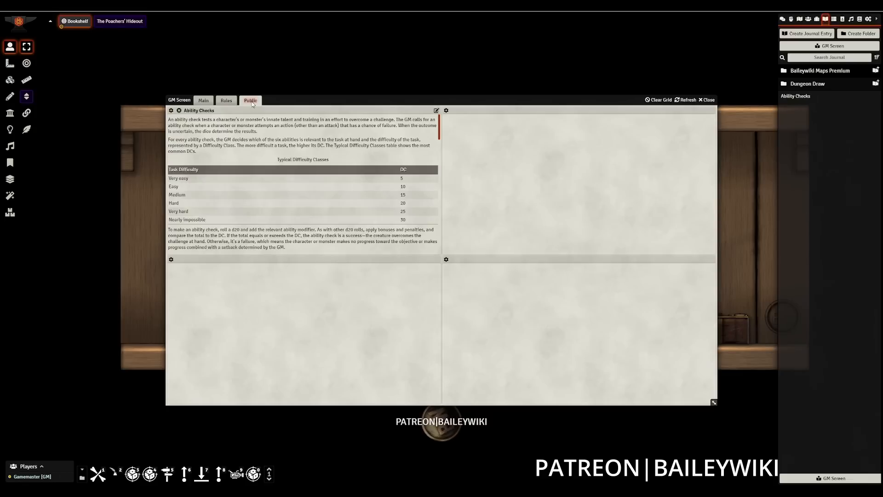
click(203, 100)
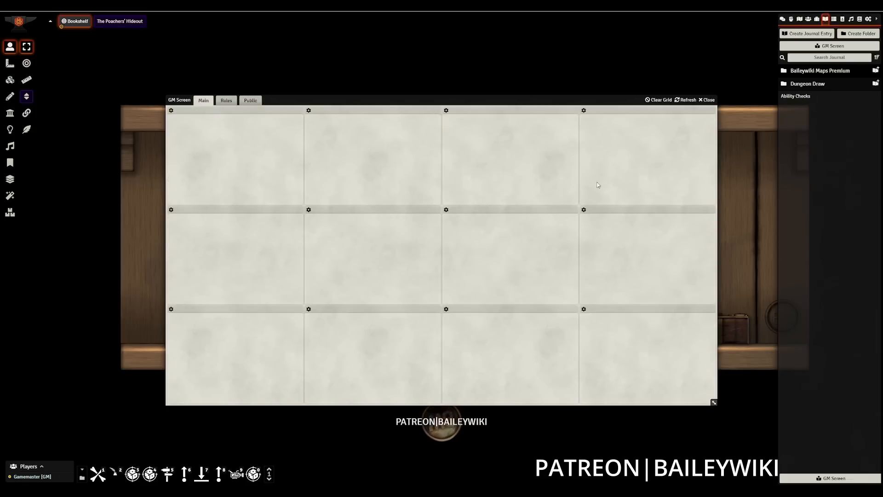
click(707, 100)
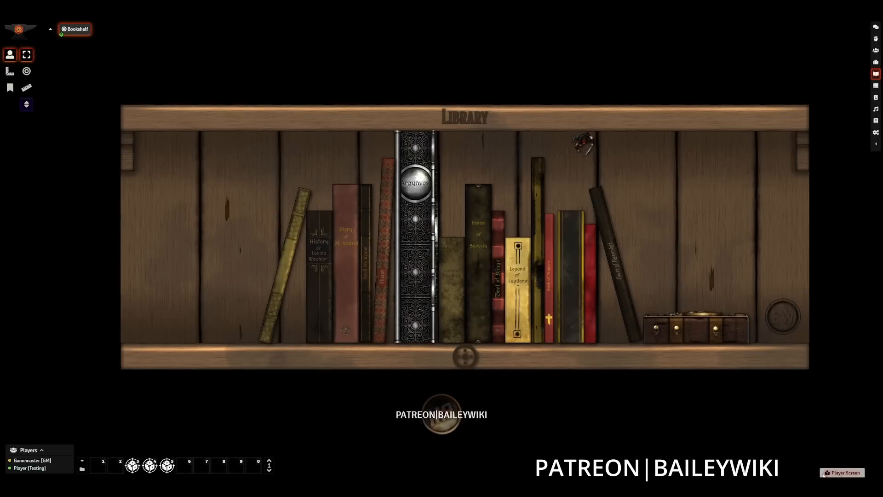
In the player's view, open the Player Screen, read the Ability Checks entry in its cell and separate window, and close both
click(851, 473)
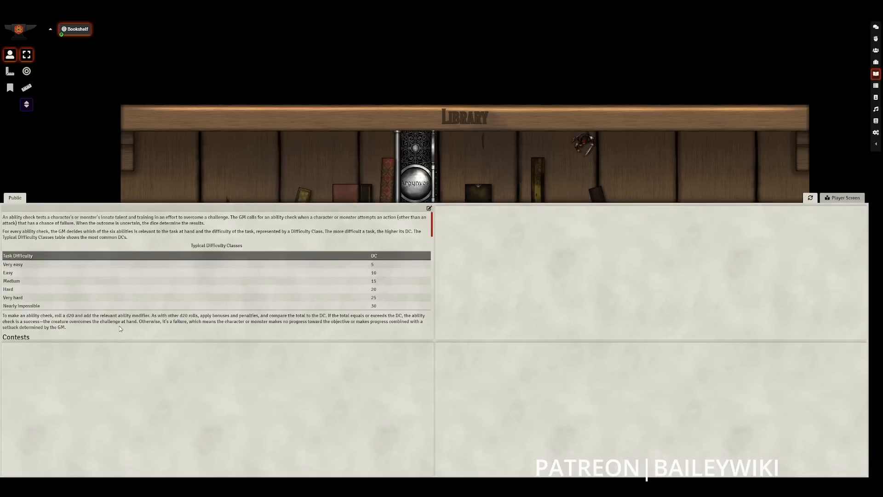
scroll(119, 328, down, 15)
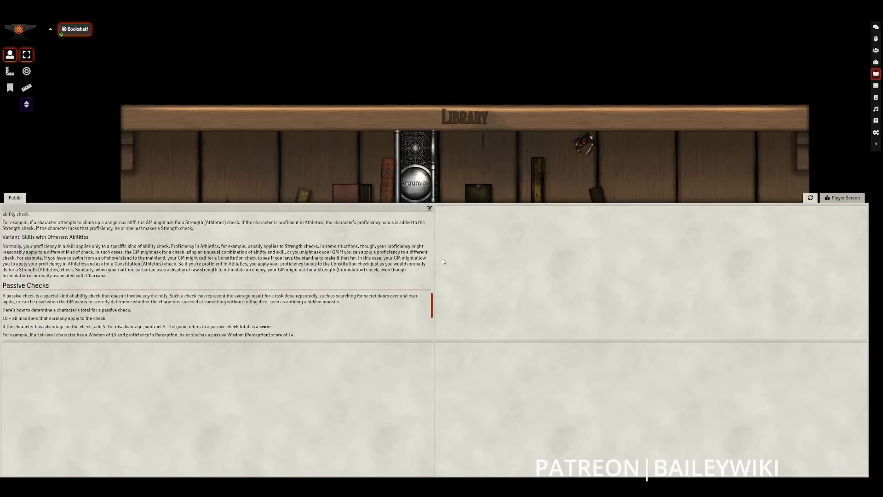
click(429, 208)
scroll(448, 315, down, 3)
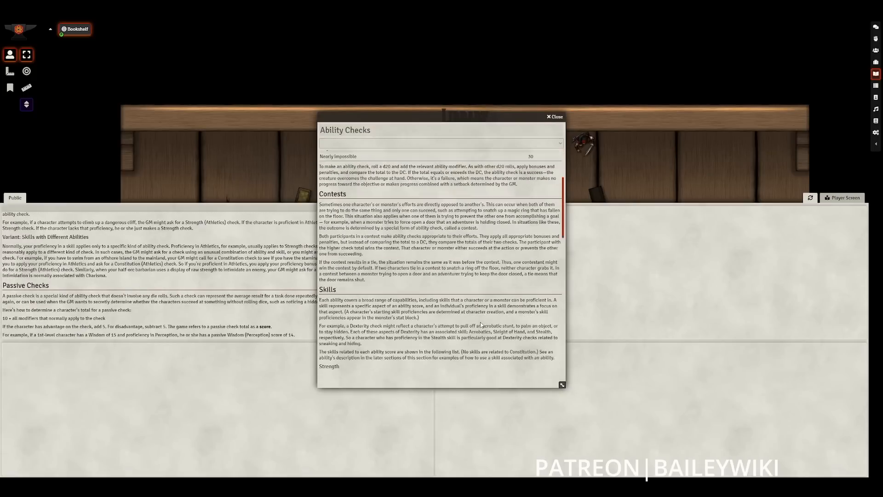
scroll(481, 318, up, 3)
click(555, 118)
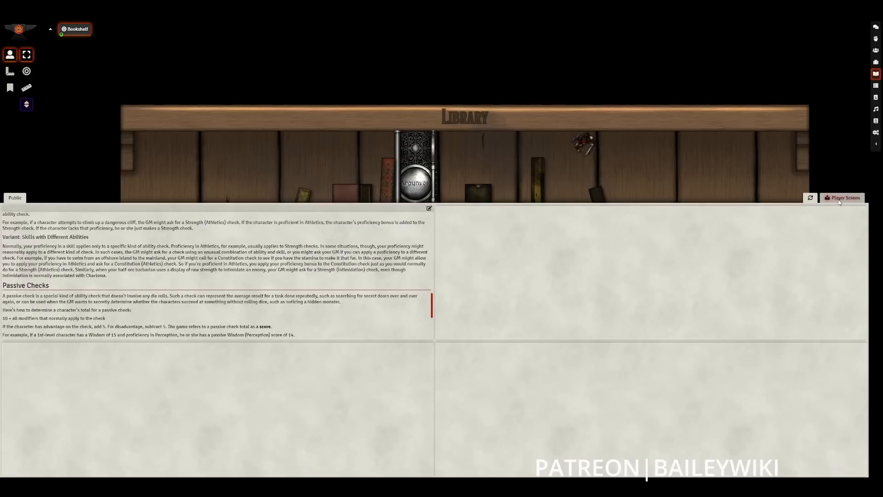
click(839, 199)
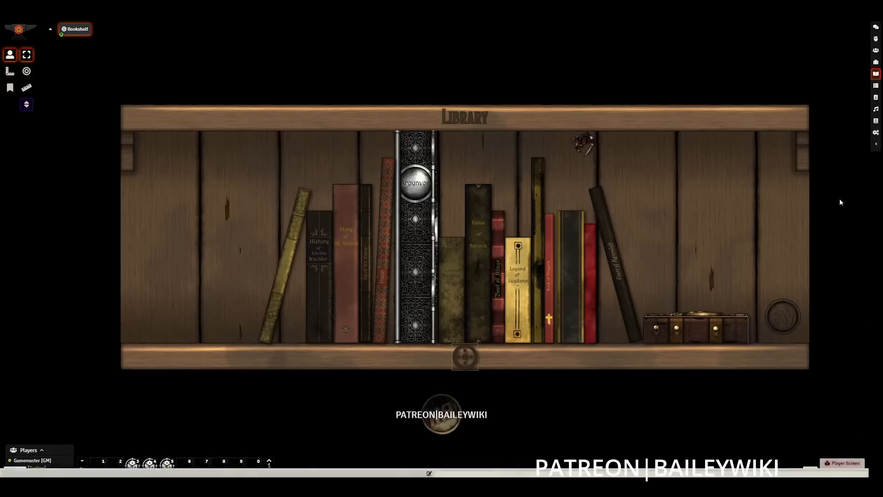
Review the GM Screen module settings available to the player, and close the settings windows
right_click(876, 133)
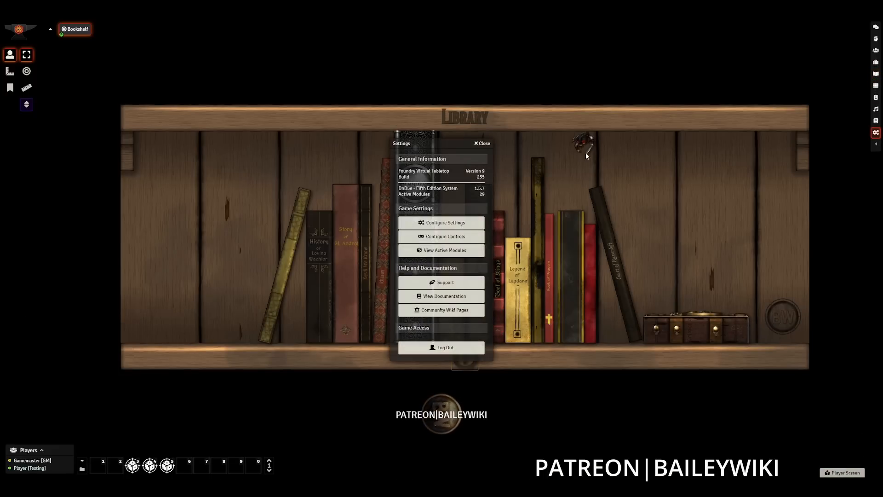
click(455, 223)
click(503, 41)
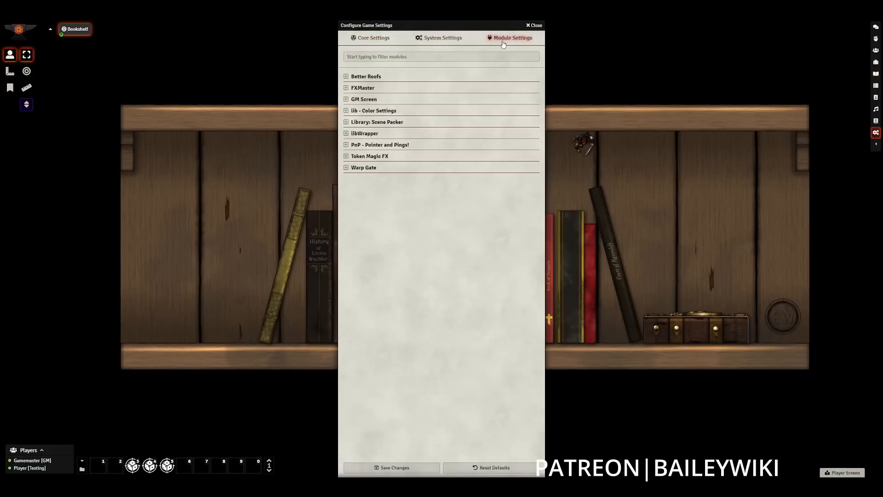
click(370, 100)
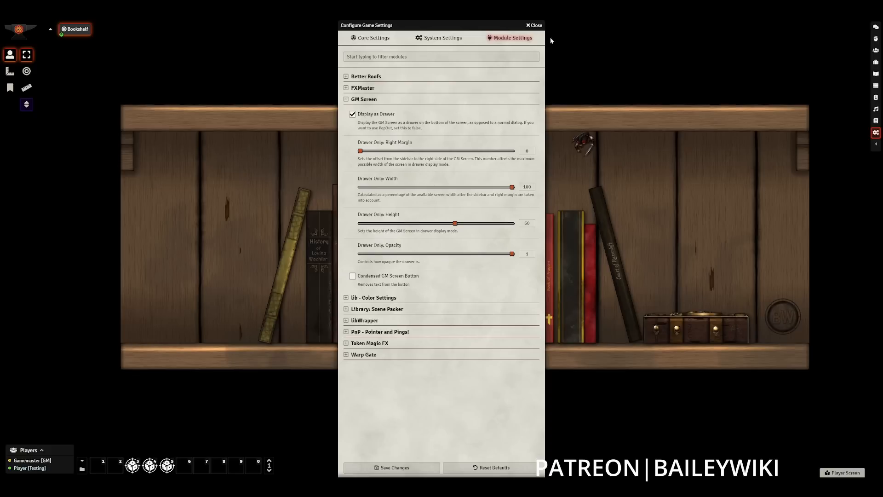
click(538, 25)
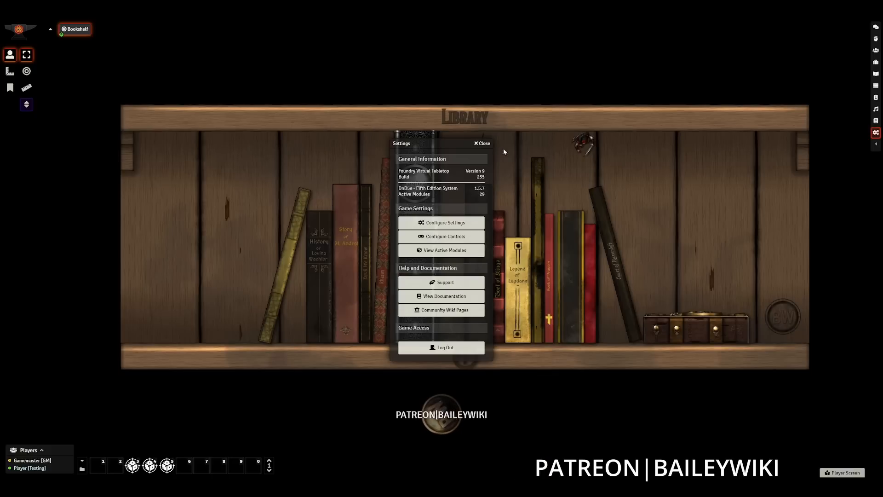
click(484, 144)
Reopen the Player Screen and check the player's journal and items directories
click(842, 473)
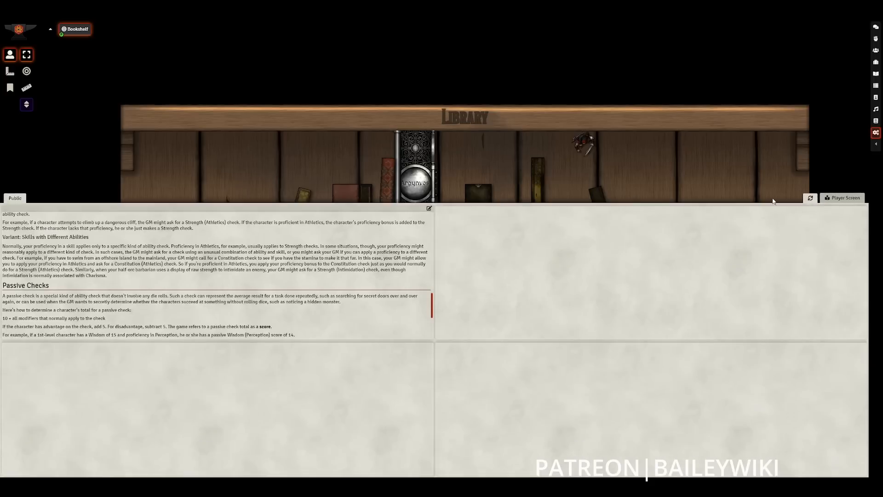
click(875, 75)
drag(447, 178, 565, 54)
click(602, 59)
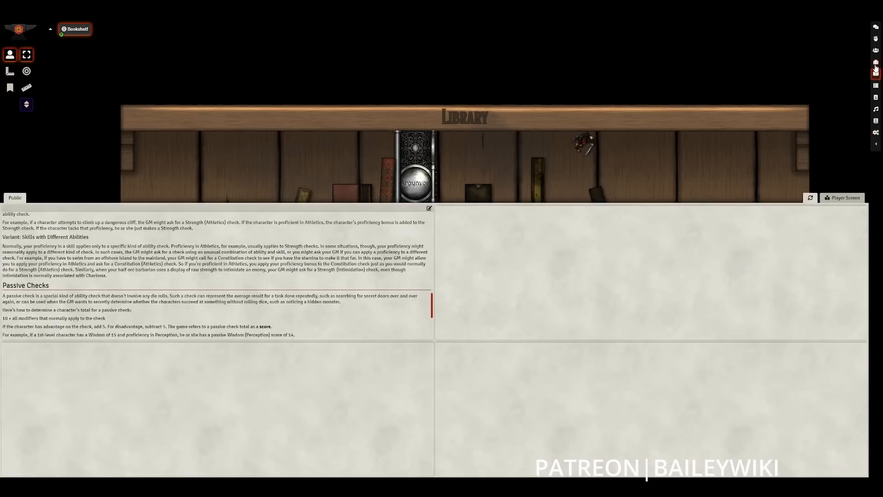
click(875, 64)
click(483, 179)
Look at the actors in the Test Actors folder, and close the actors directory and the Player Screen
click(875, 52)
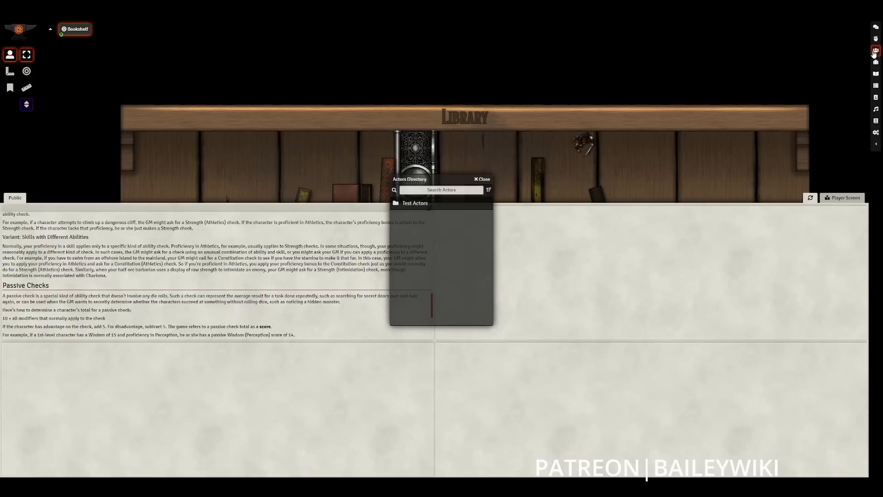
click(428, 203)
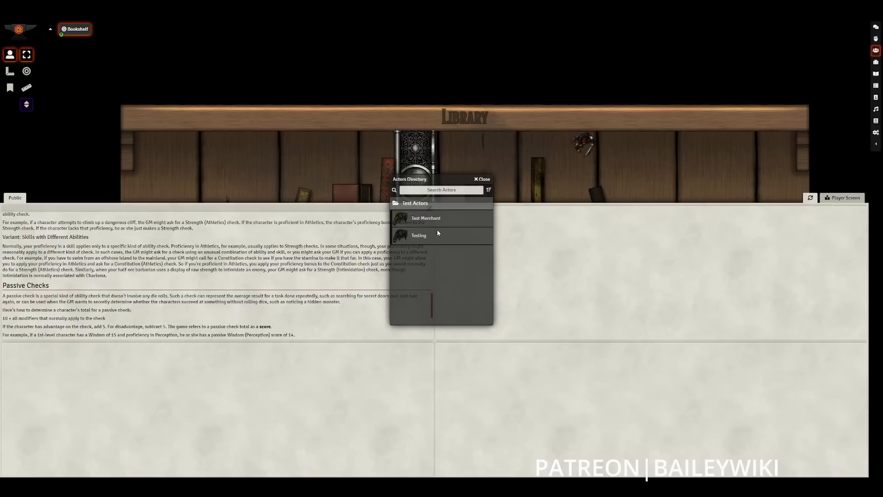
click(483, 179)
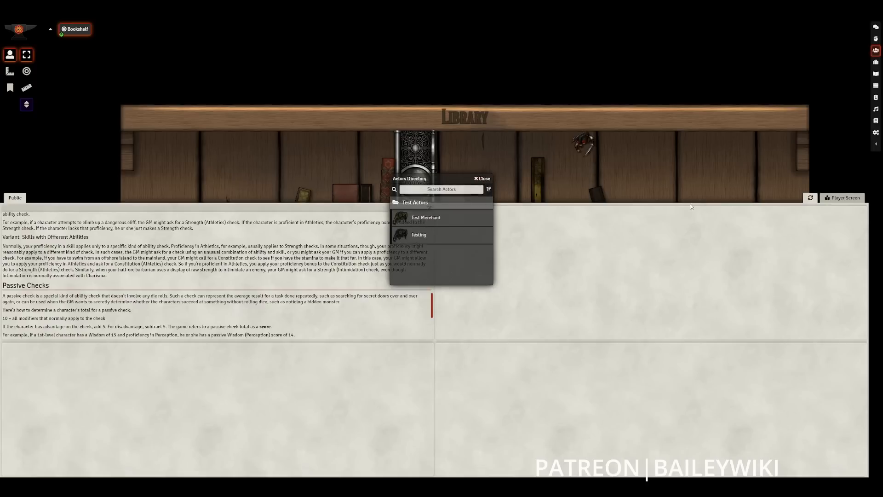
click(848, 198)
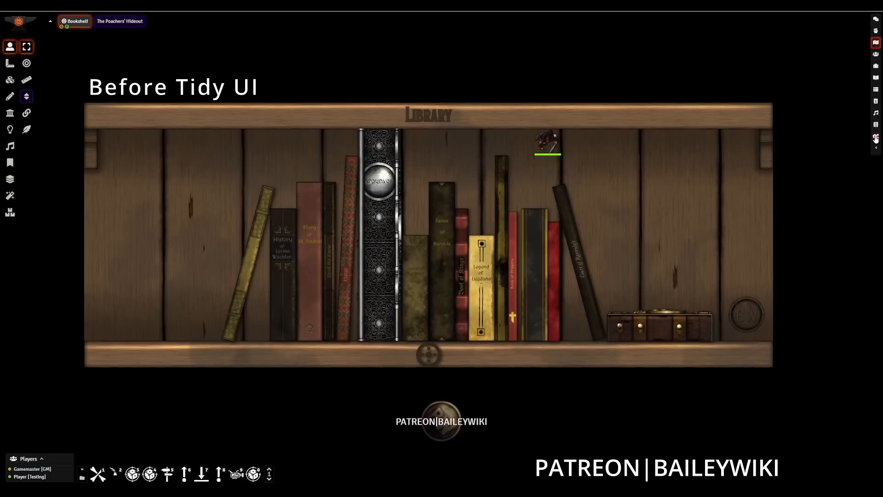
In the Gamemaster's view, compare the all, active and inactive lists in Module Management, and close it
click(876, 137)
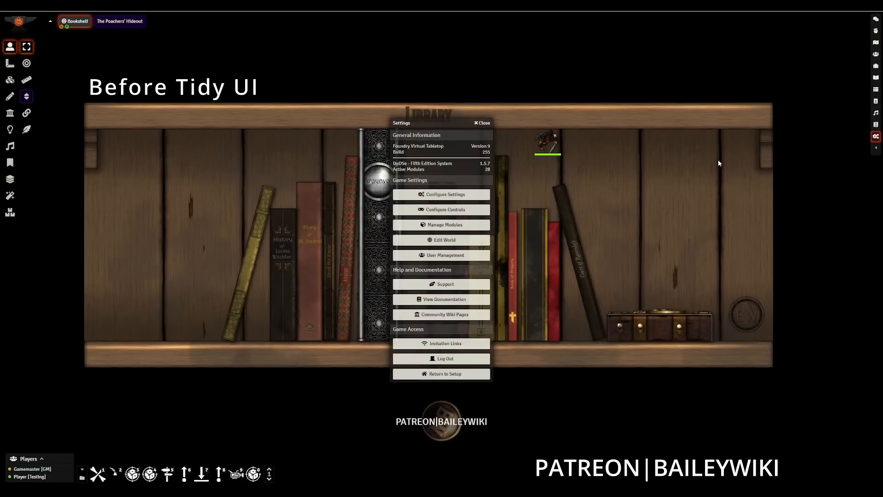
click(466, 223)
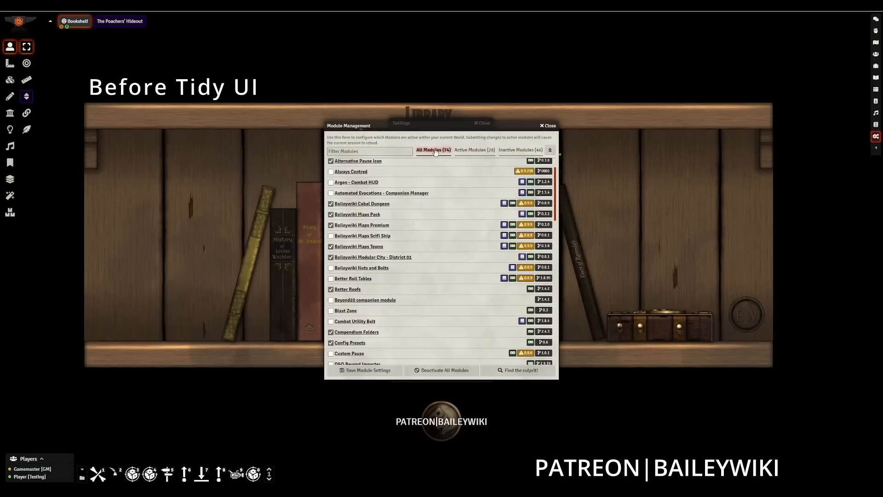
click(474, 152)
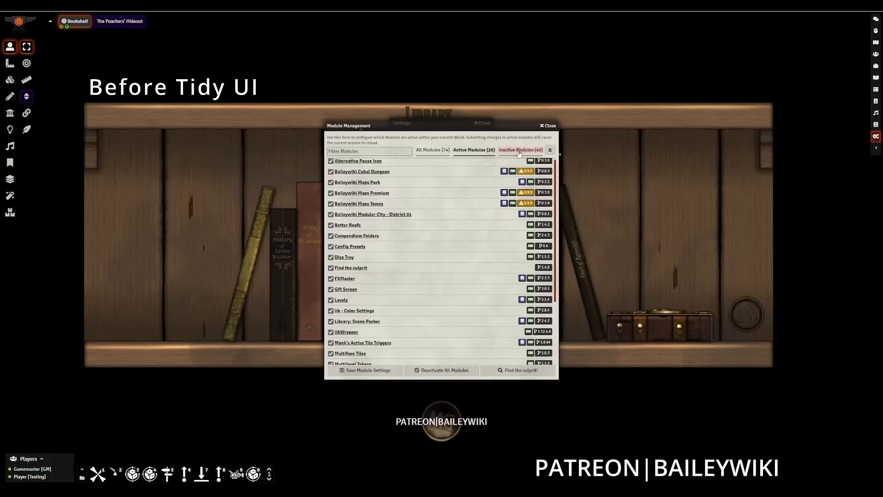
click(518, 152)
click(433, 150)
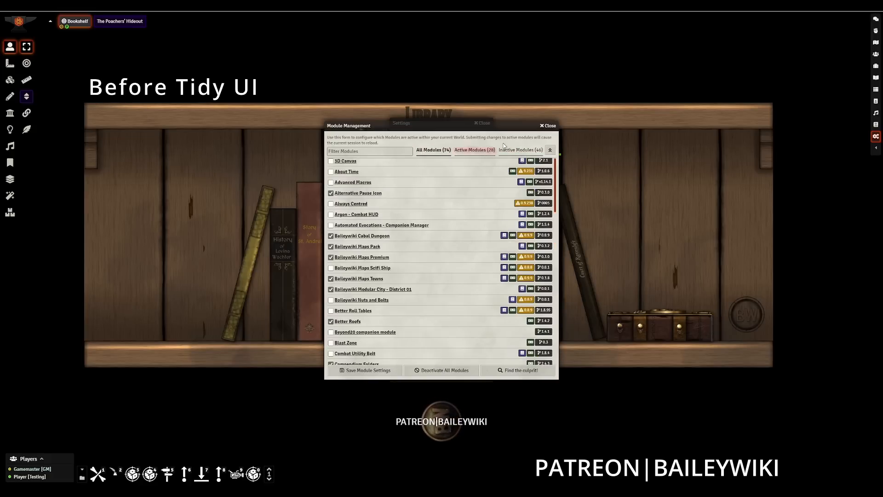
click(548, 126)
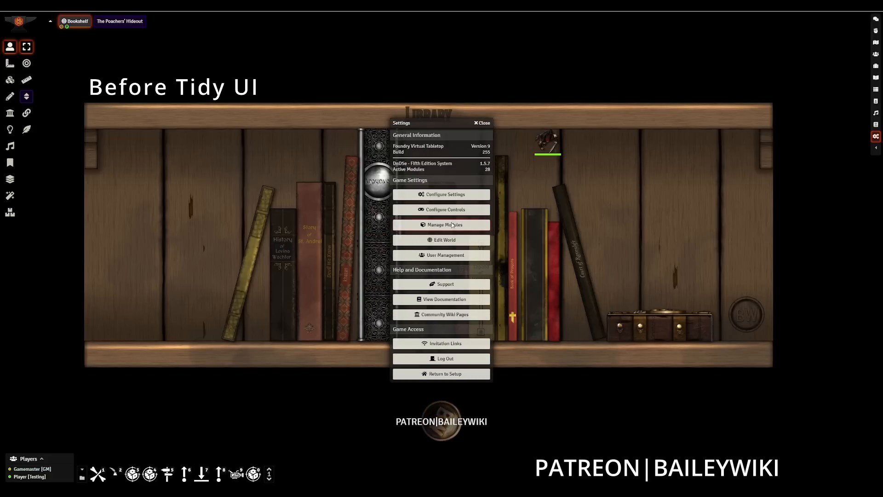
Examine the full, uncollapsed list of module settings from Alternative Pause Icon through Warp Gate, and close the settings window
click(464, 193)
click(508, 55)
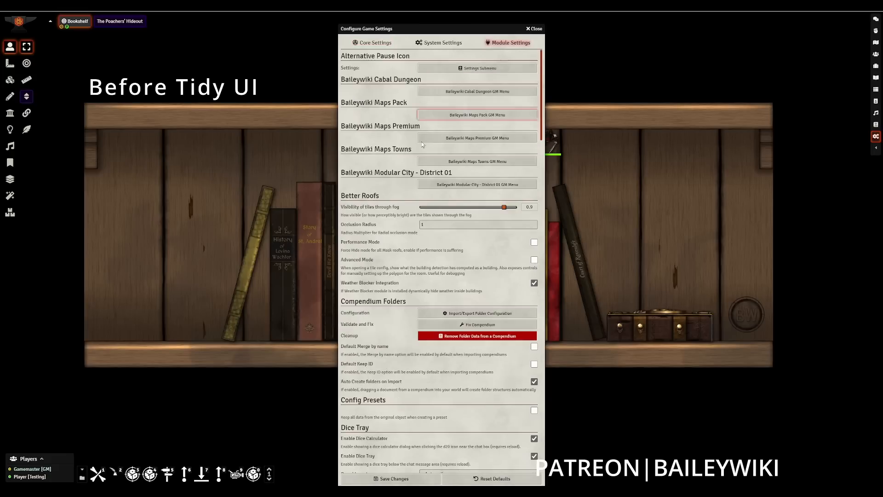
scroll(392, 79, down, 1)
scroll(391, 79, up, 1)
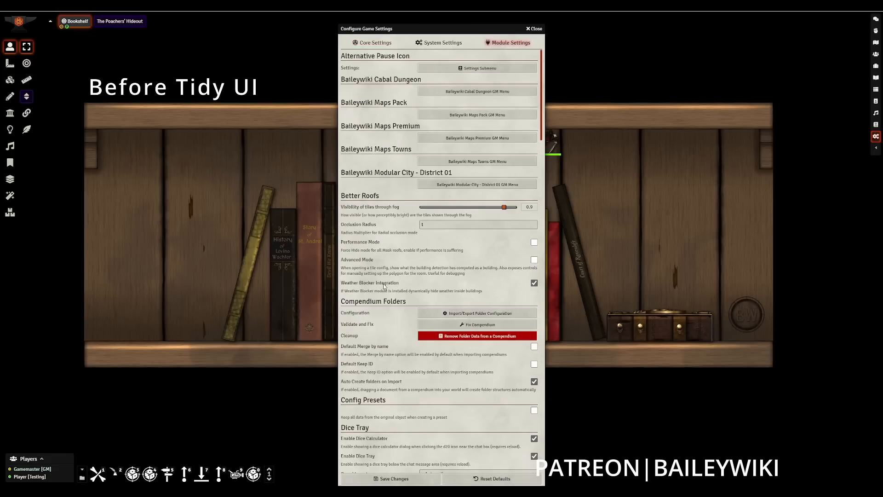
scroll(384, 286, down, 10)
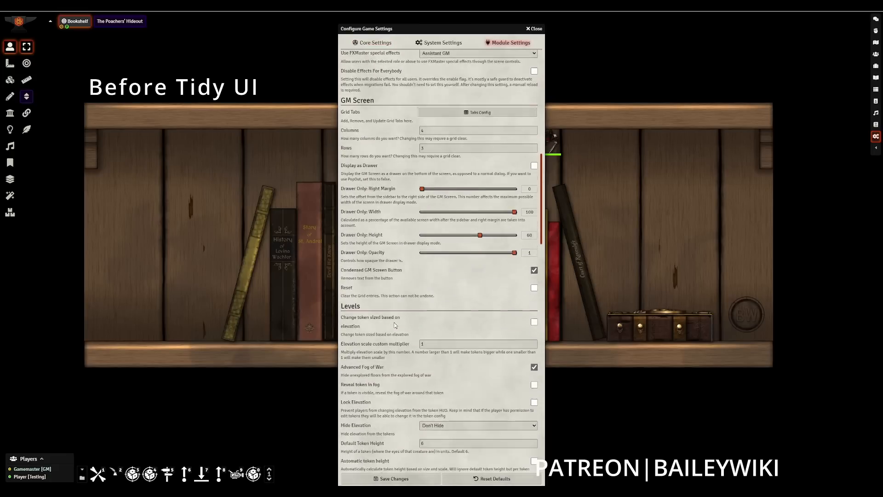
scroll(394, 325, down, 8)
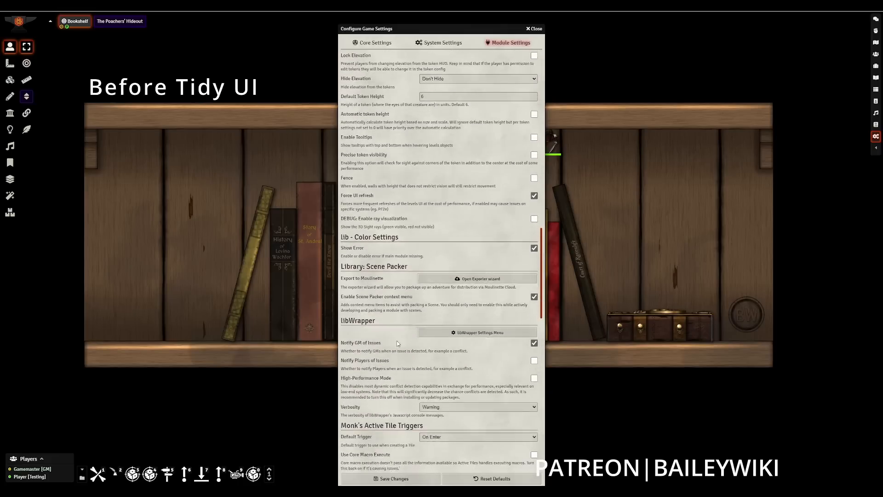
scroll(450, 356, down, 8)
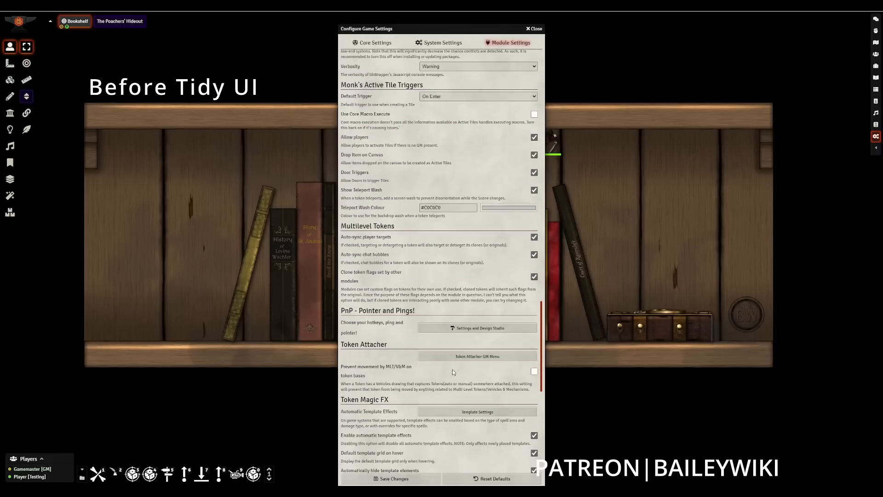
scroll(452, 371, down, 7)
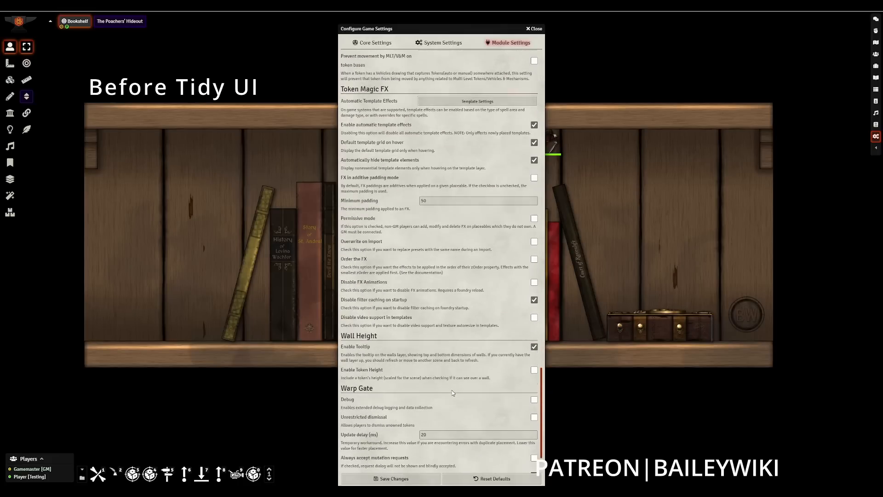
scroll(452, 392, down, 2)
drag(542, 415, 549, 69)
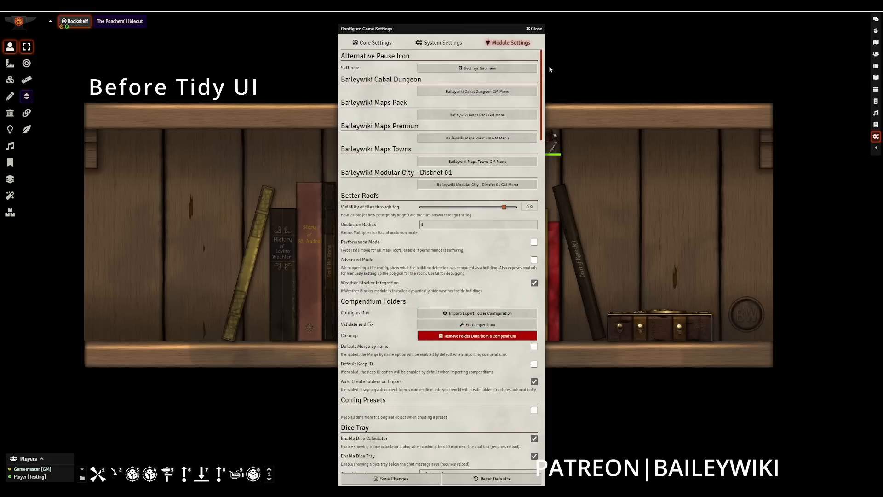
click(535, 29)
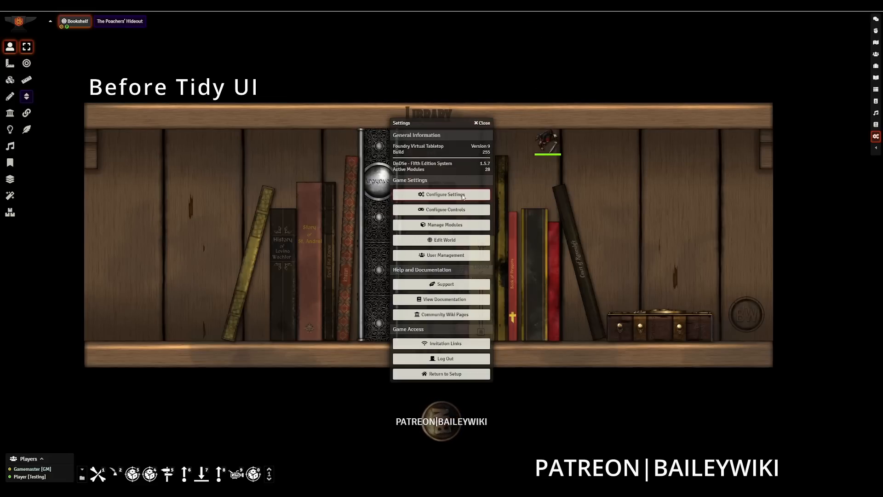
Filter the installed modules by "tidy" and enable Tidy UI - Game Settings
click(445, 225)
click(378, 153)
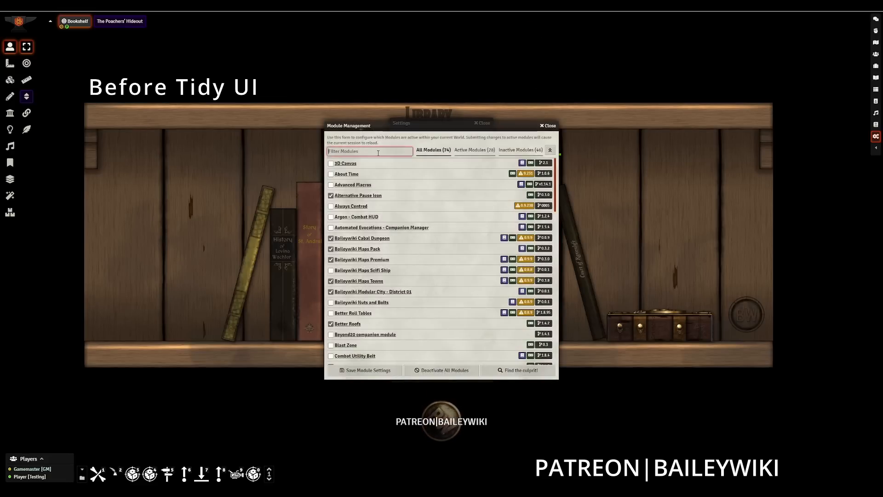
text(tidy)
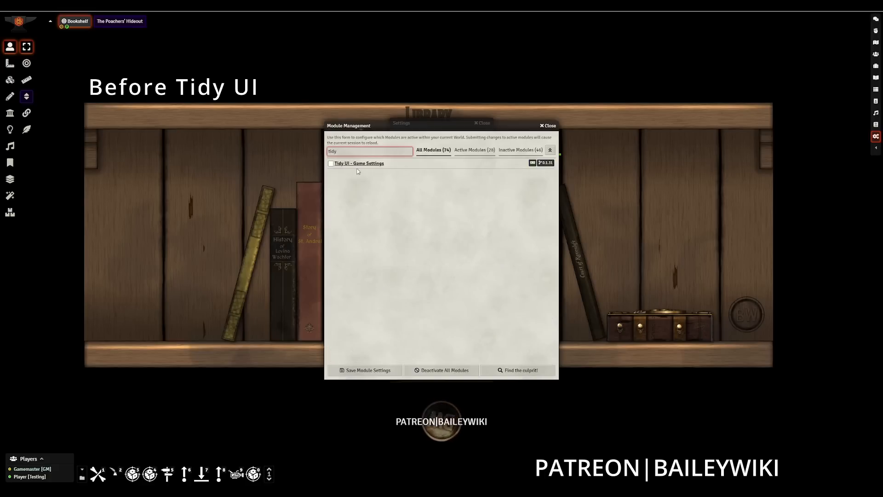
click(330, 163)
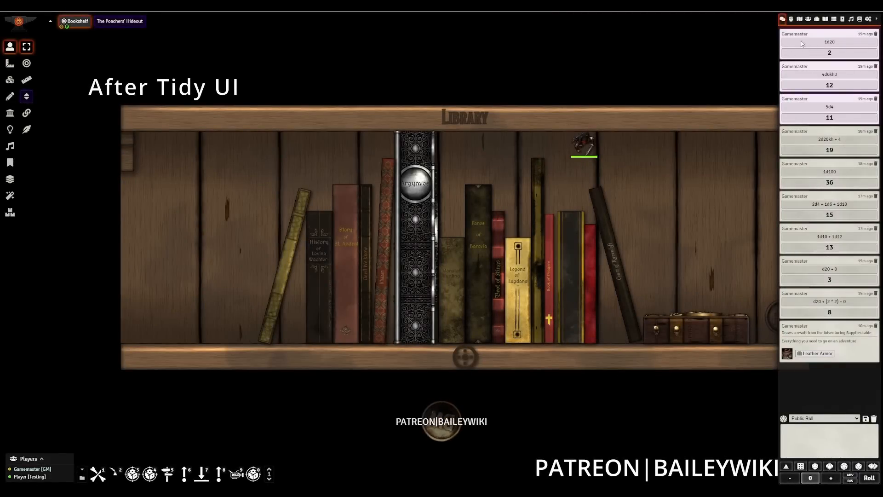
Try marking all modules for activation in Module Management, and close the window without saving
click(868, 21)
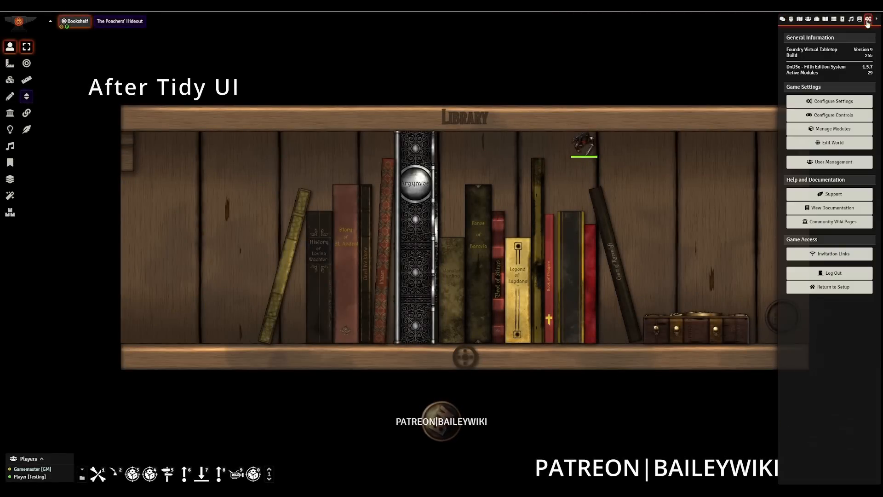
click(827, 129)
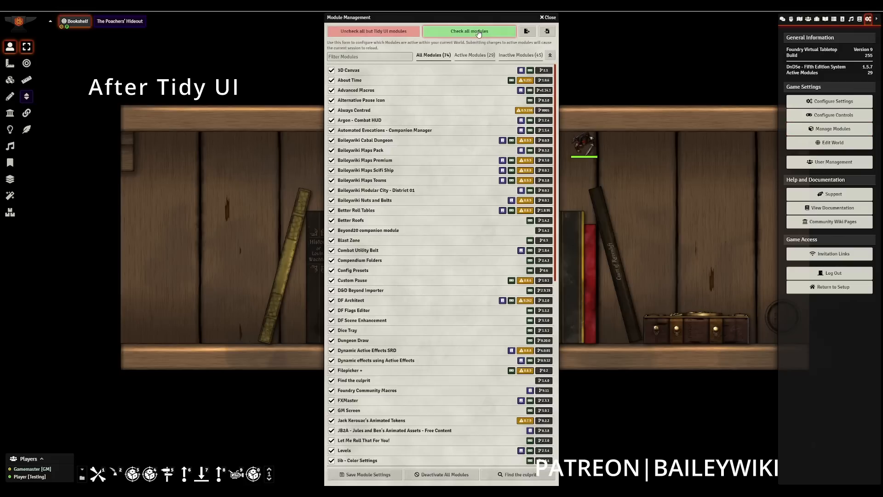
click(547, 19)
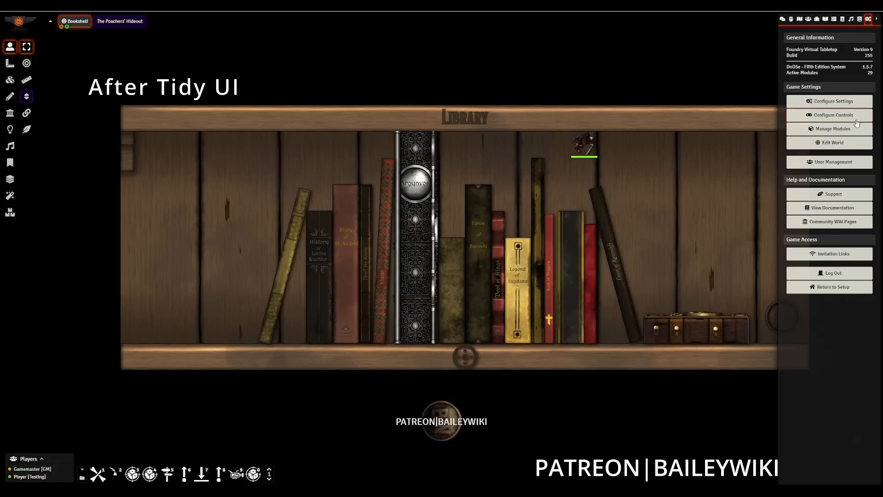
Compare the expanded and collapsed module details in Module Management, browsing descriptions and dependencies, and close the window
click(845, 130)
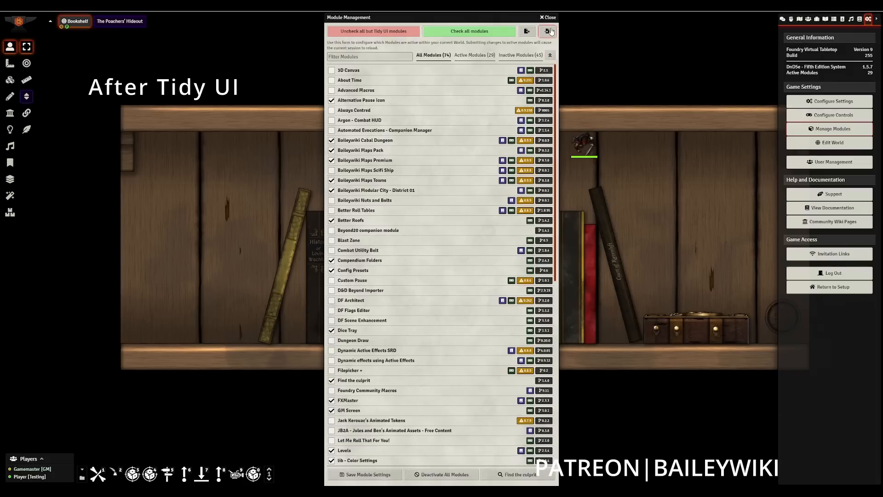
click(550, 55)
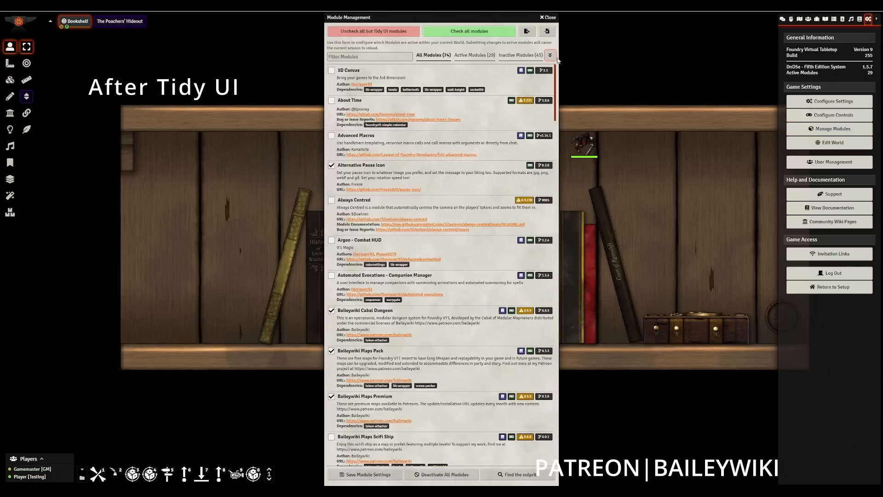
click(550, 56)
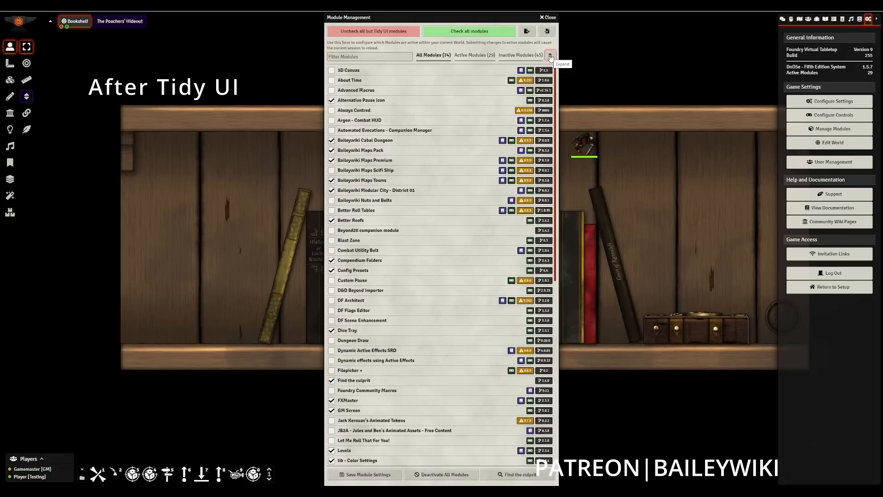
click(550, 56)
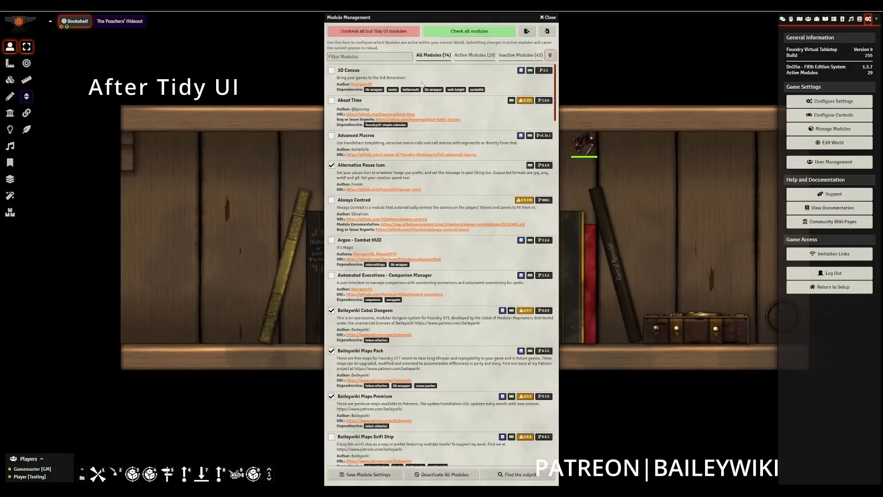
scroll(440, 102, down, 5)
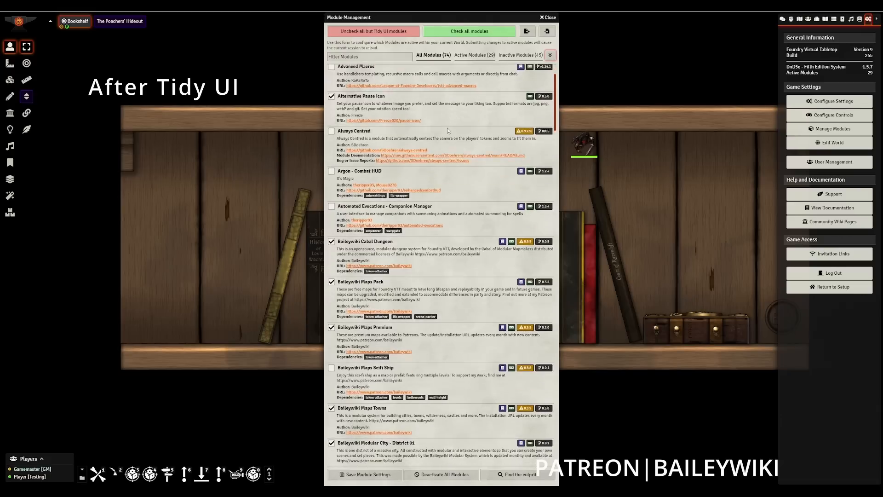
scroll(447, 292, down, 5)
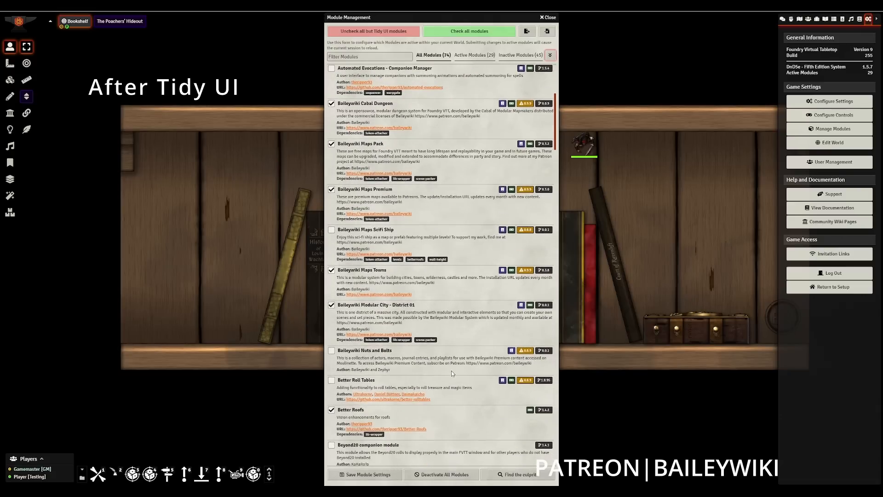
scroll(451, 371, down, 8)
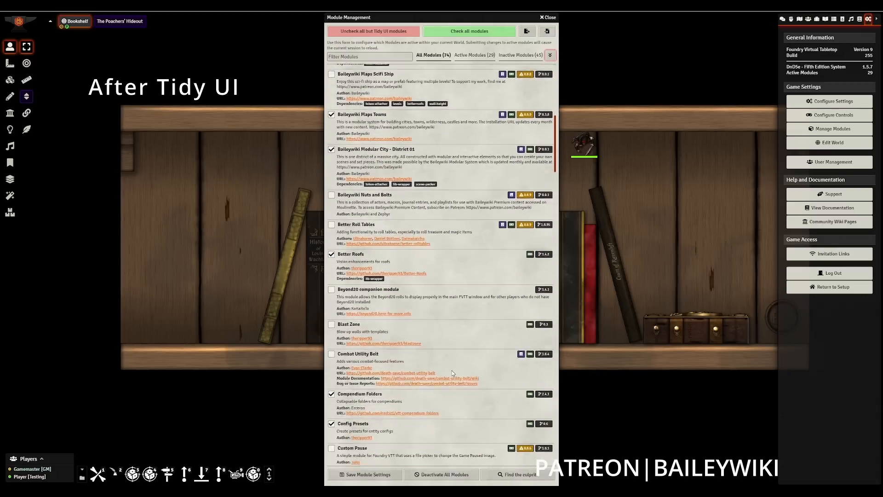
scroll(530, 158, down, 1)
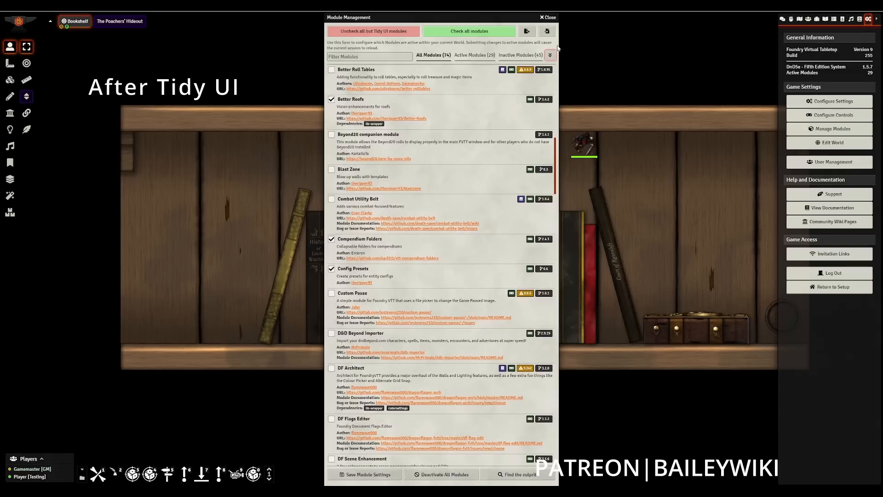
click(550, 55)
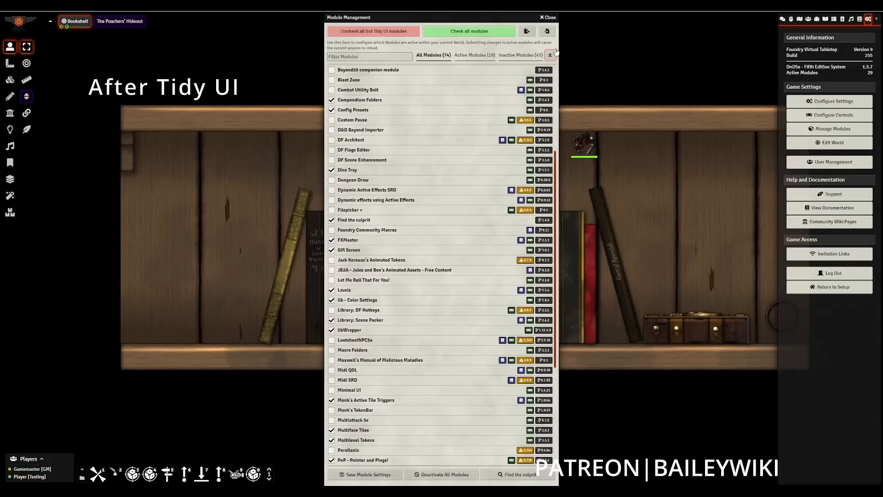
click(549, 18)
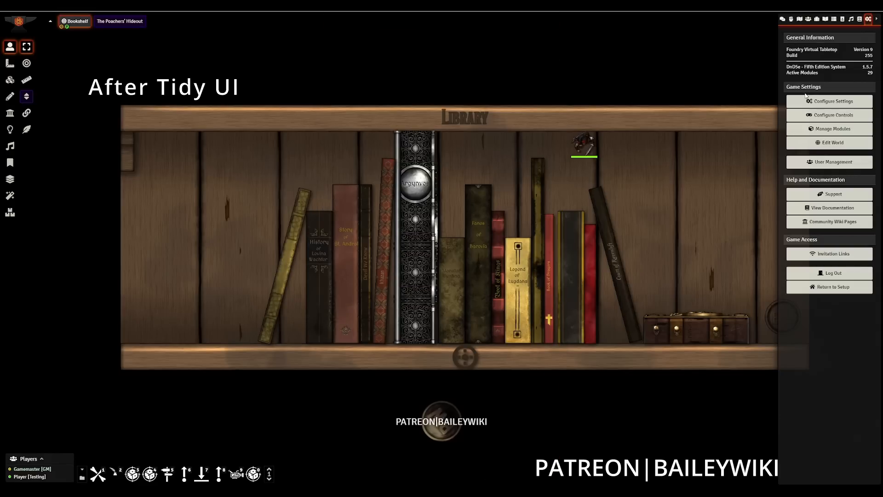
Look at the collapsible module settings, expanding and collapsing the Levels and GM Screen sections
click(830, 102)
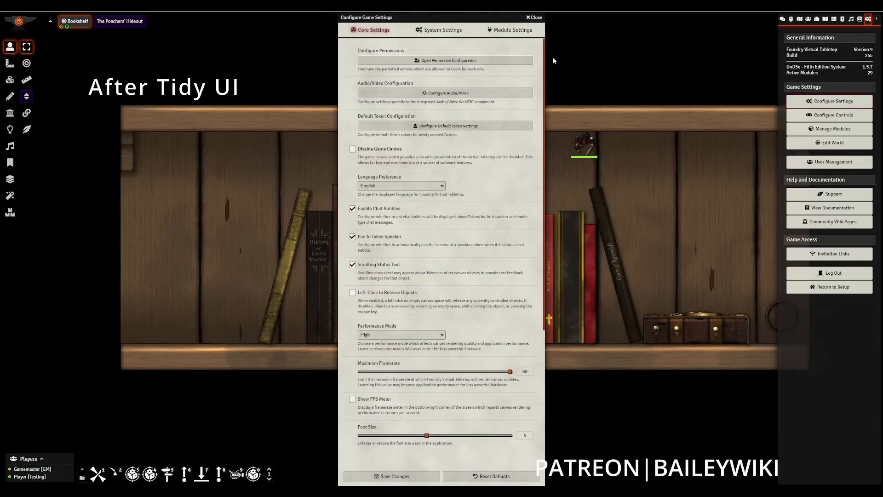
click(528, 31)
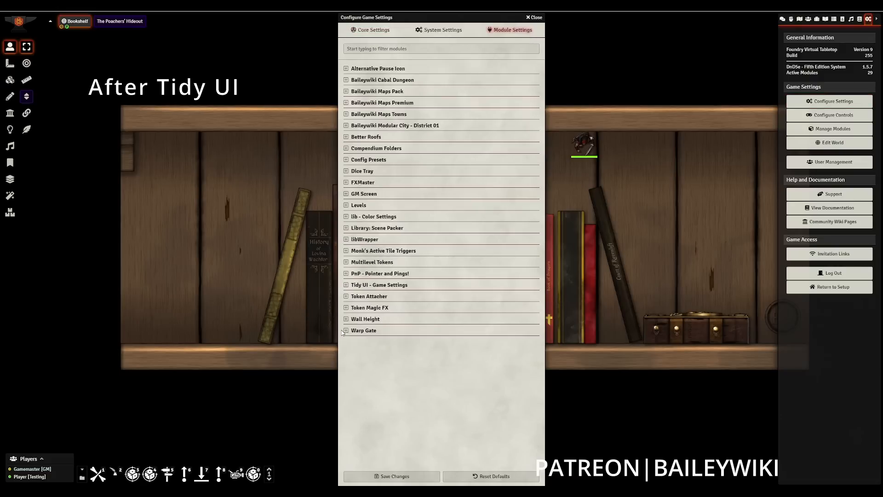
click(346, 206)
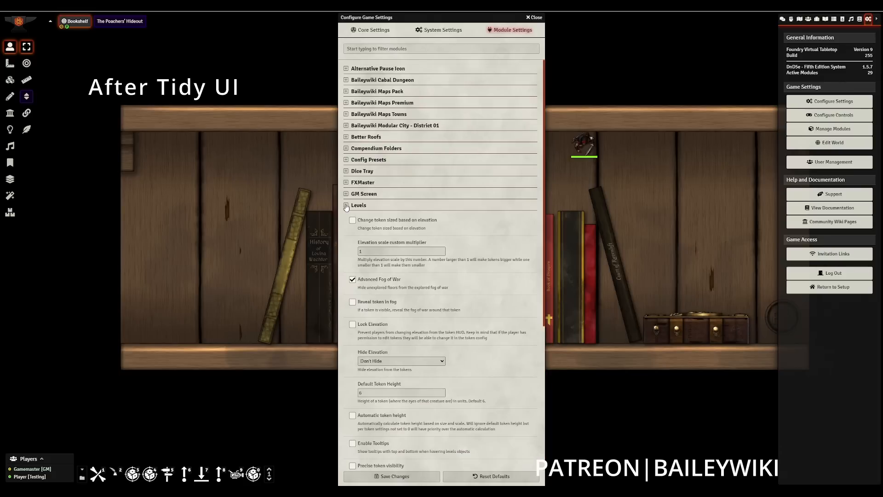
click(346, 205)
click(347, 194)
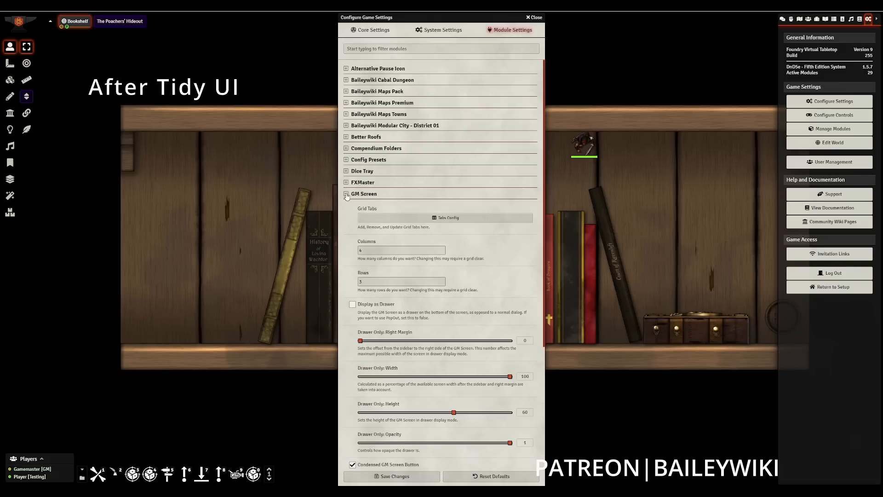
click(346, 194)
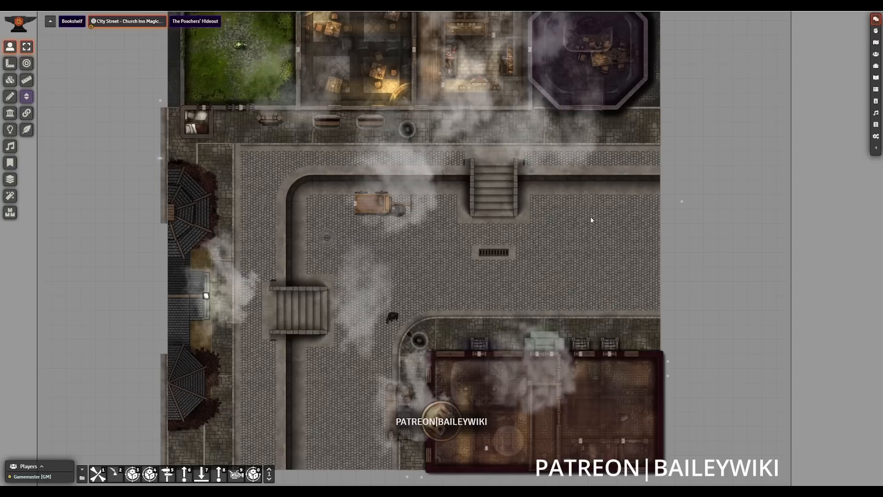
Open Find the culprit from Module Management and review the modules that can be kept active
click(875, 136)
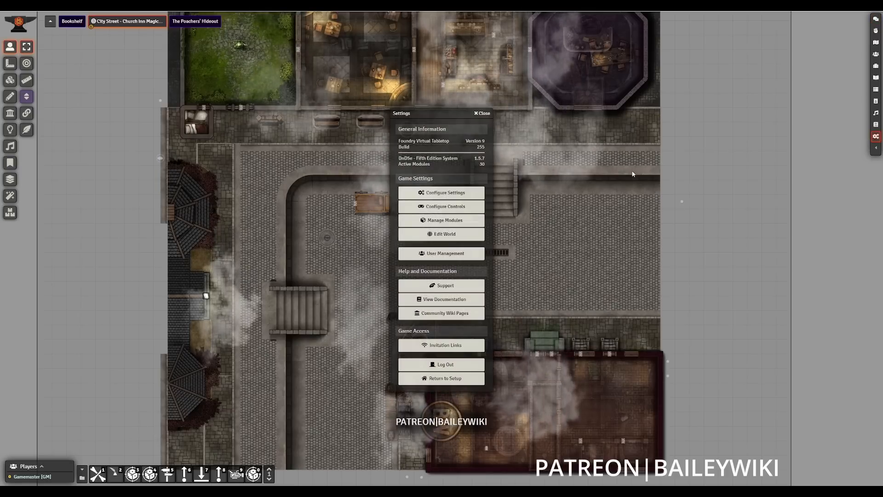
click(456, 220)
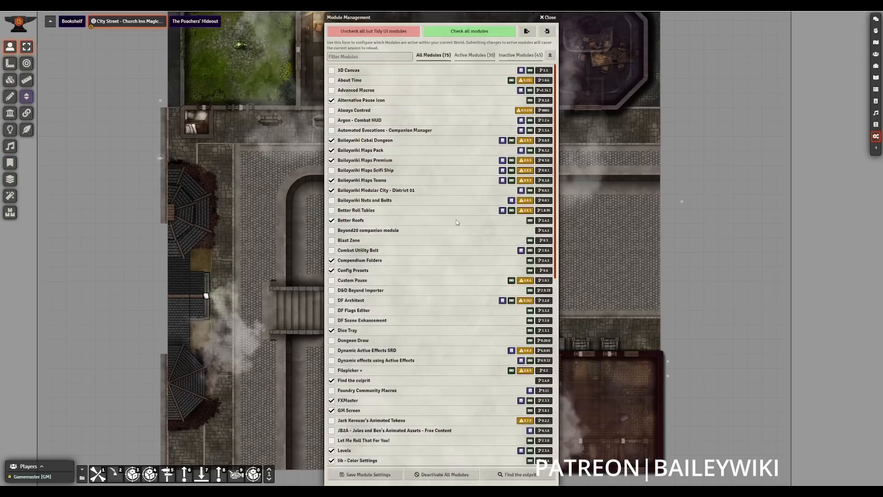
click(516, 478)
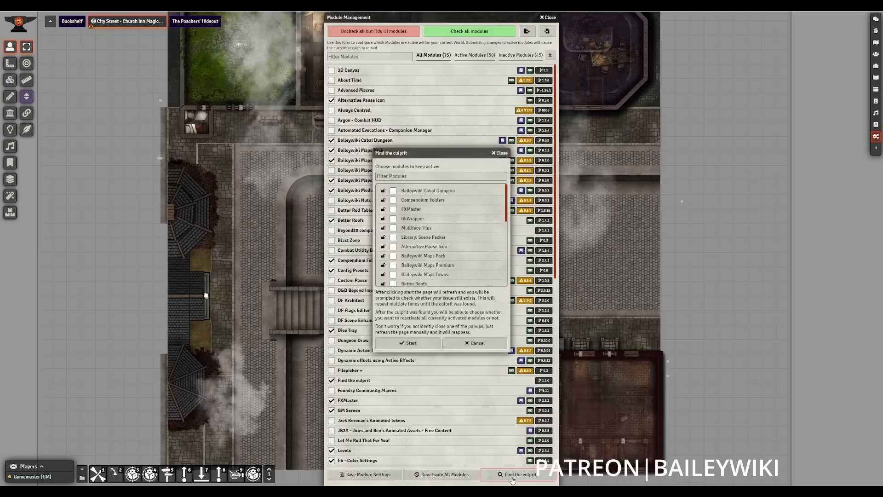
scroll(474, 250, down, 3)
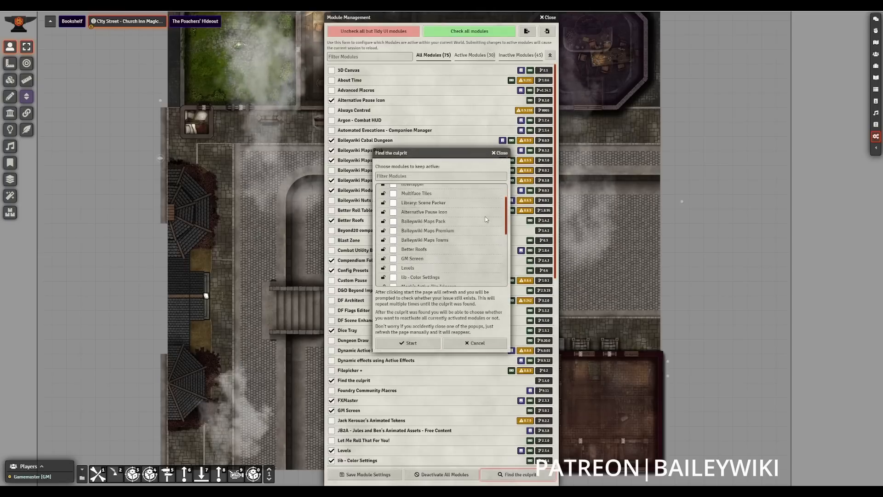
scroll(479, 279, up, 3)
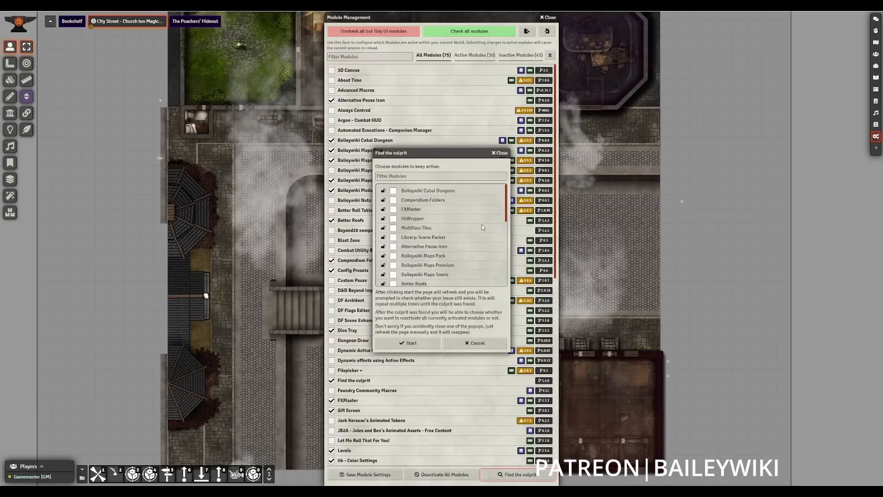
scroll(481, 225, down, 1)
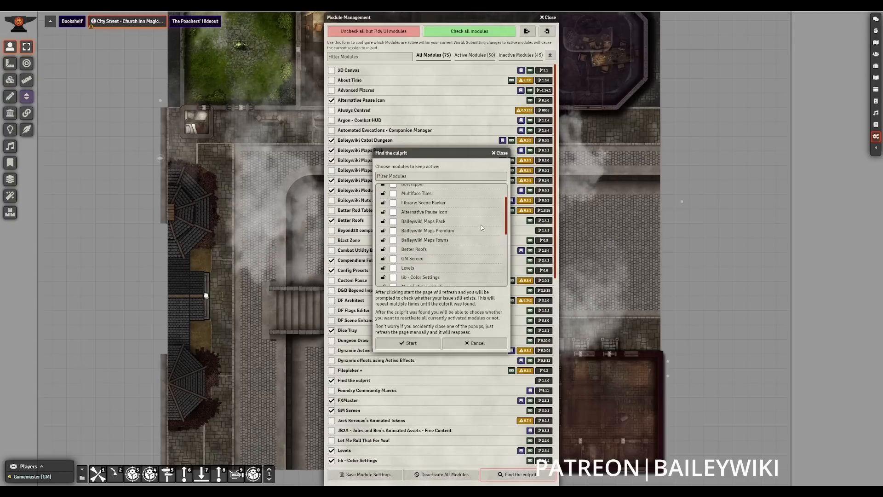
scroll(481, 228, up, 1)
scroll(482, 228, down, 1)
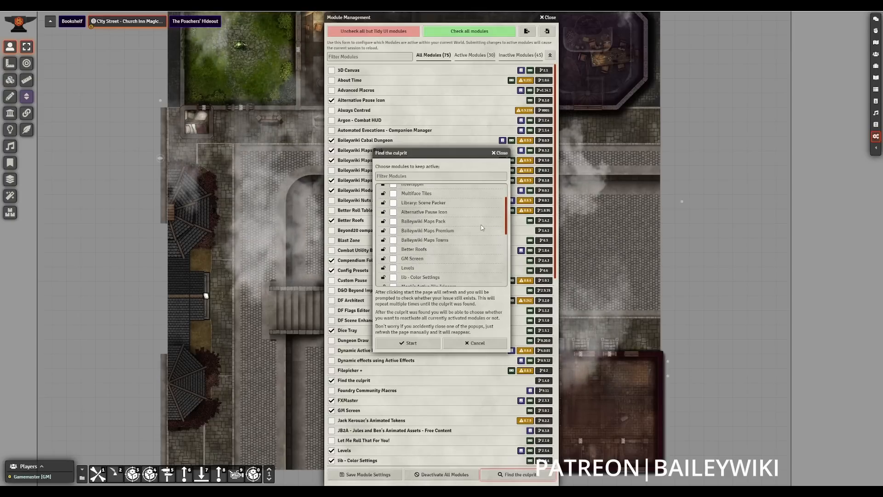
Choose Better Roofs and Levels to keep active with their lib-wrapper and wall-height dependencies, and start the culprit search
click(393, 249)
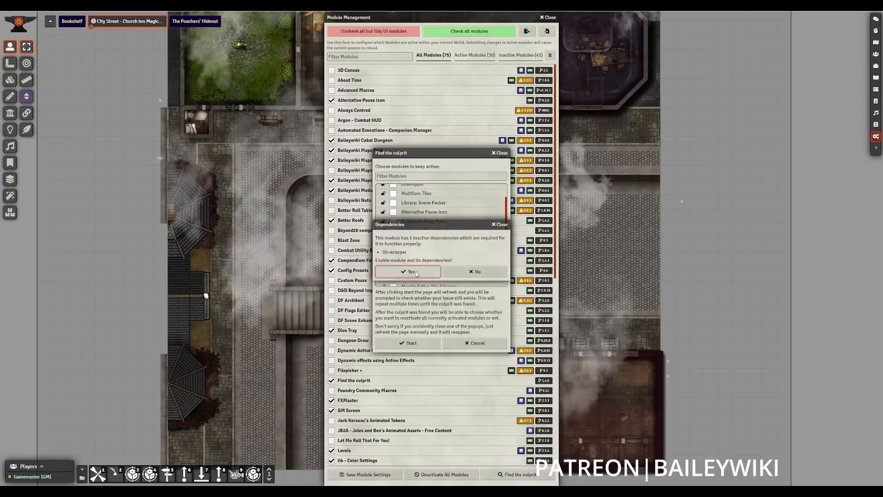
click(410, 272)
click(407, 271)
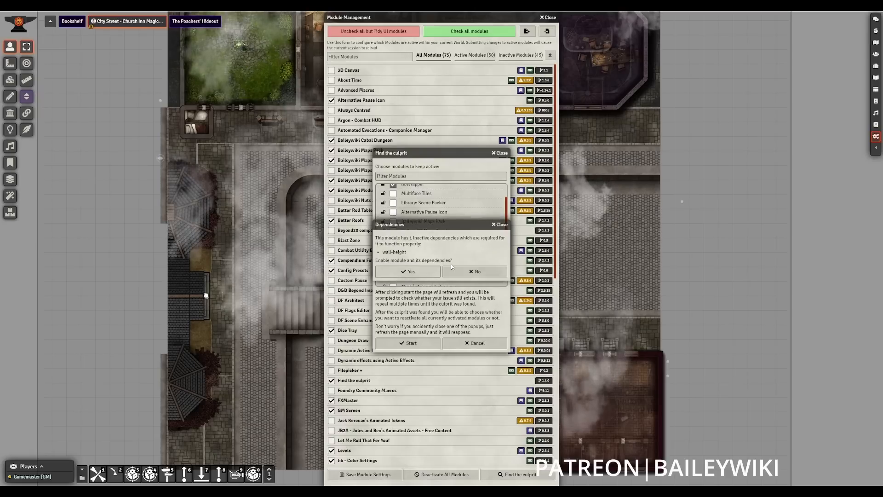
click(408, 271)
scroll(451, 261, up, 2)
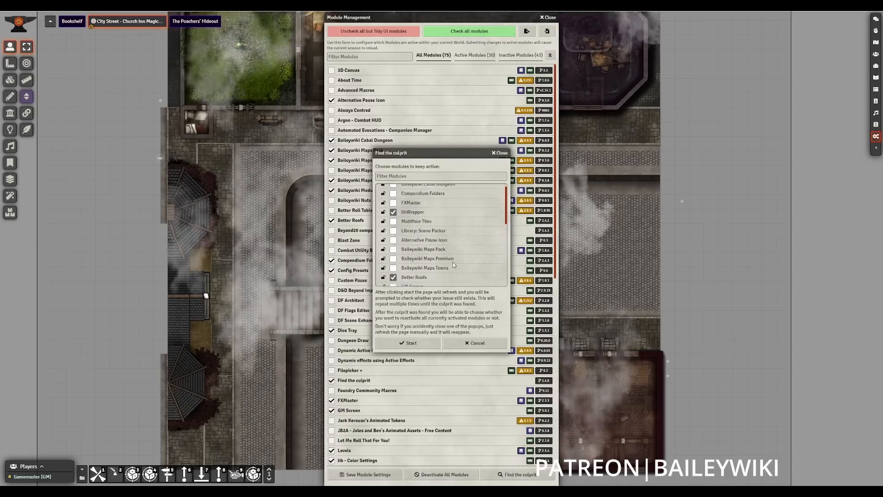
scroll(453, 262, down, 10)
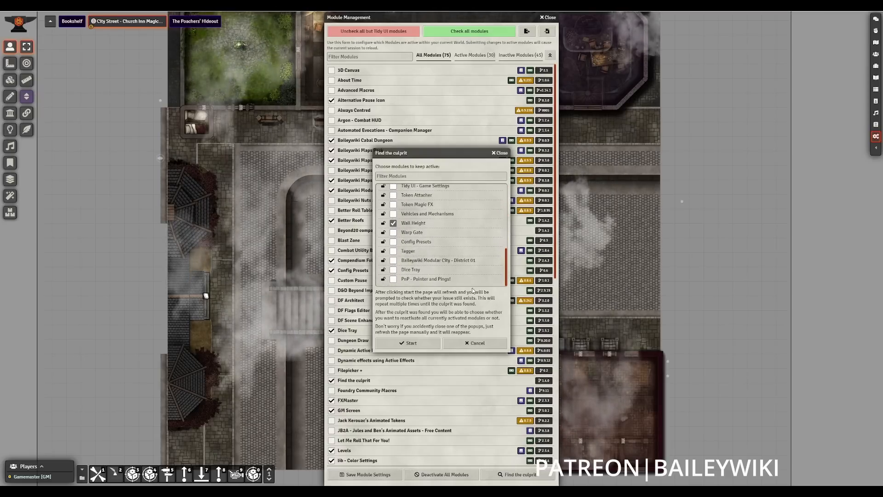
click(409, 343)
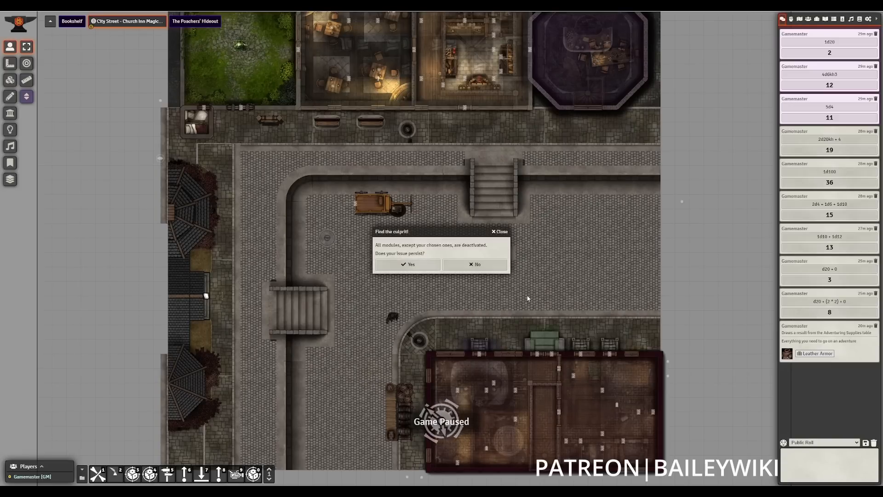
Check which modules are still active in Module Management, and close the window
click(868, 19)
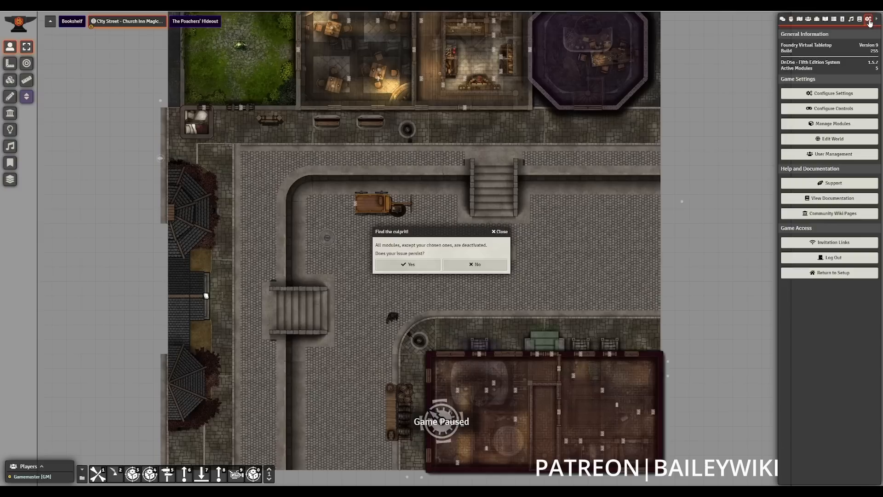
click(843, 125)
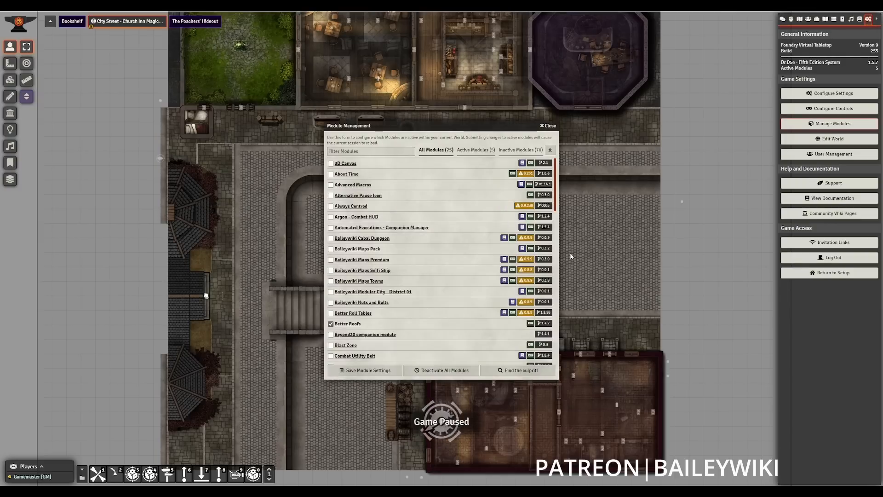
scroll(488, 251, down, 5)
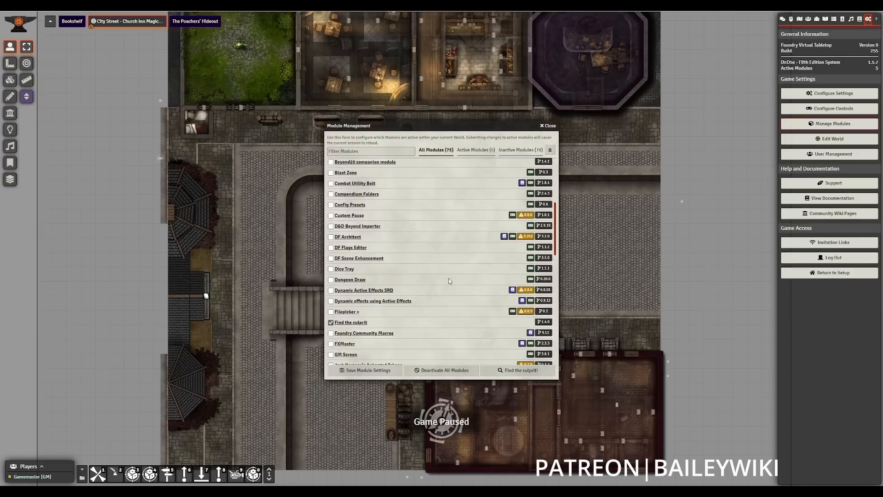
scroll(451, 272, down, 5)
click(480, 151)
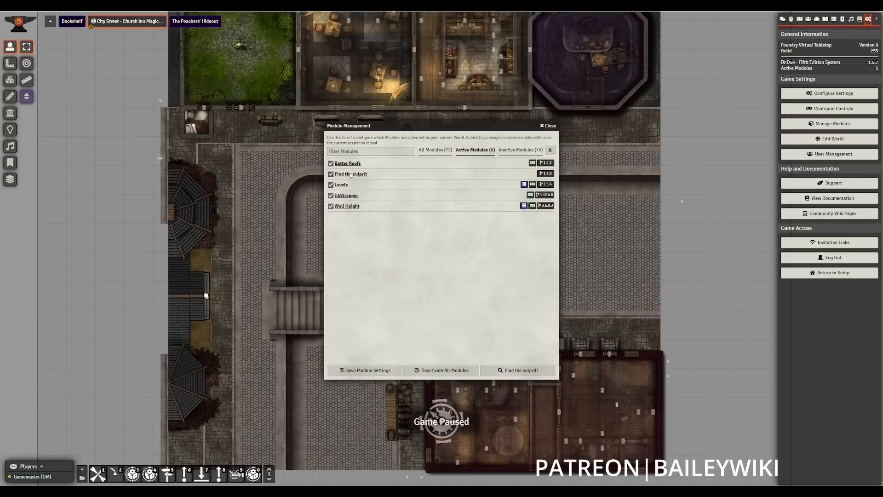
click(549, 125)
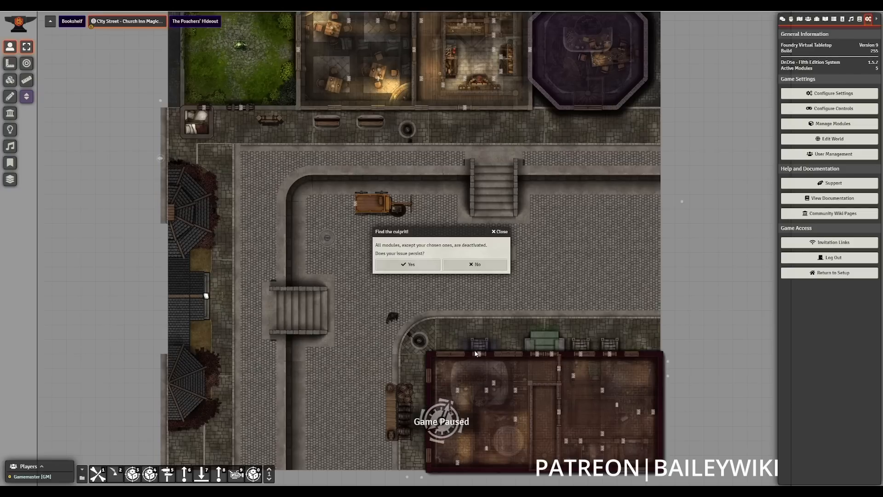
Answer that the issue does not persist with only the chosen modules active, and review the active and inactive modules in the search list
click(470, 271)
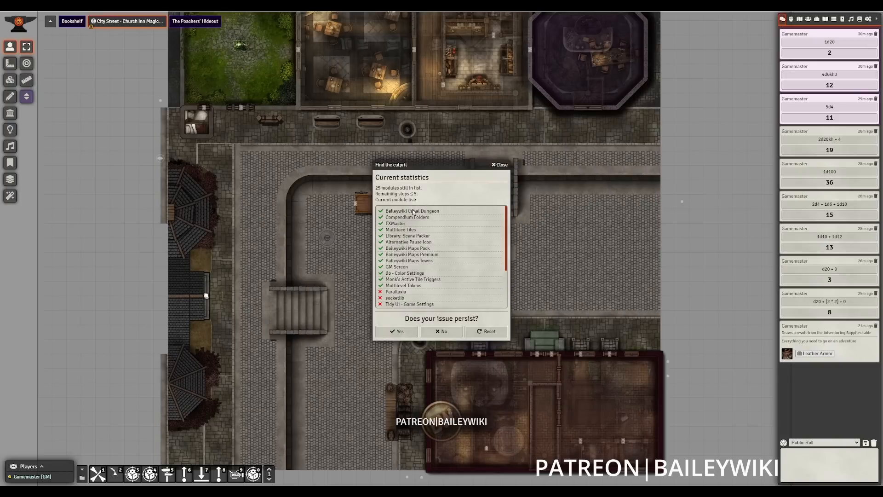
scroll(414, 232, down, 3)
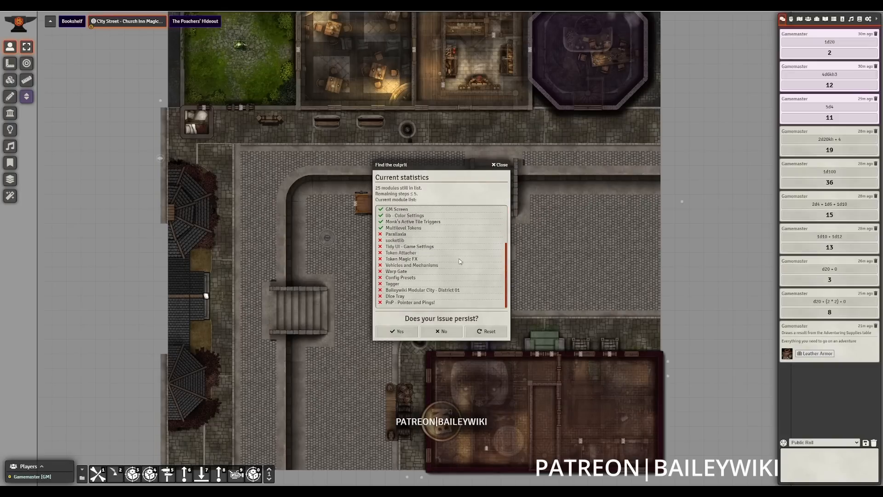
scroll(459, 255, up, 3)
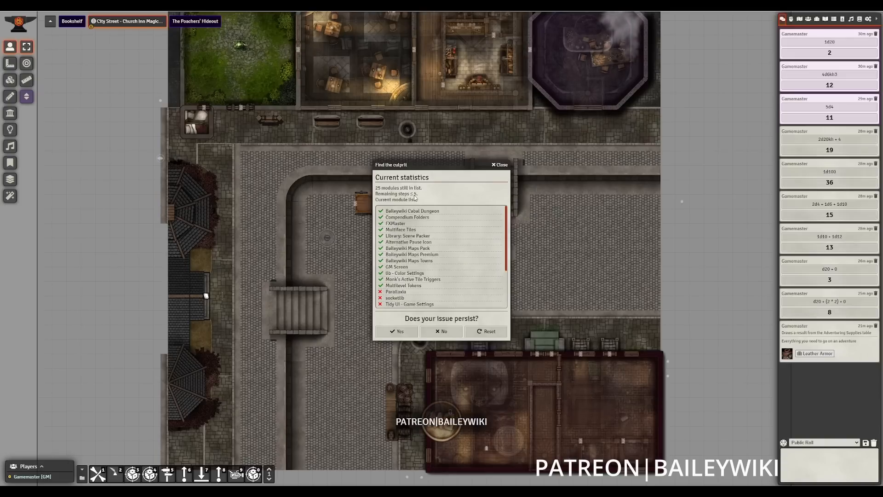
scroll(455, 251, down, 3)
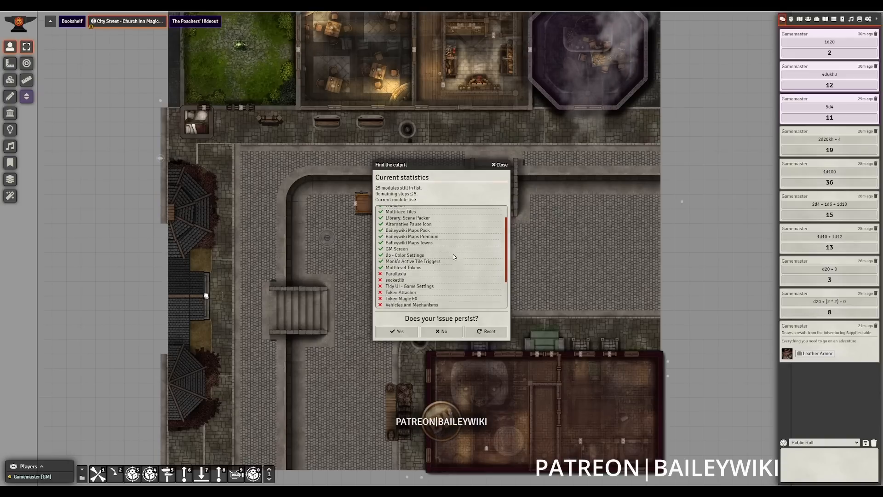
scroll(463, 265, up, 3)
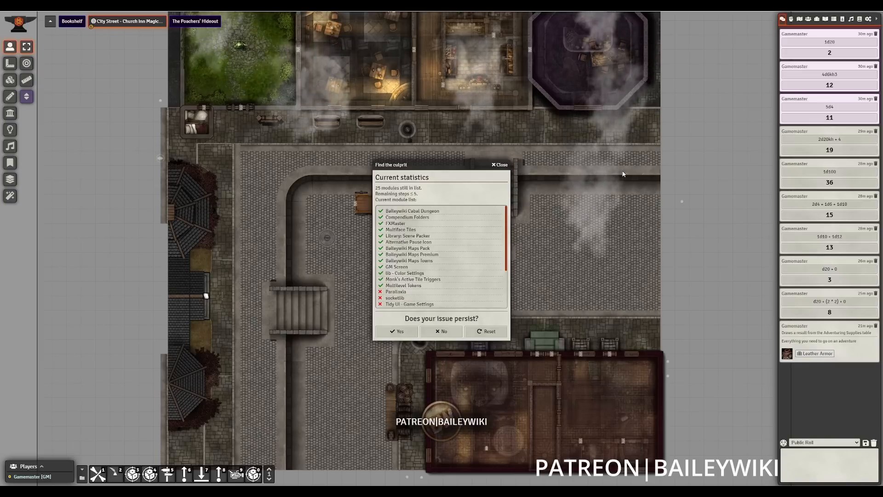
scroll(404, 245, down, 3)
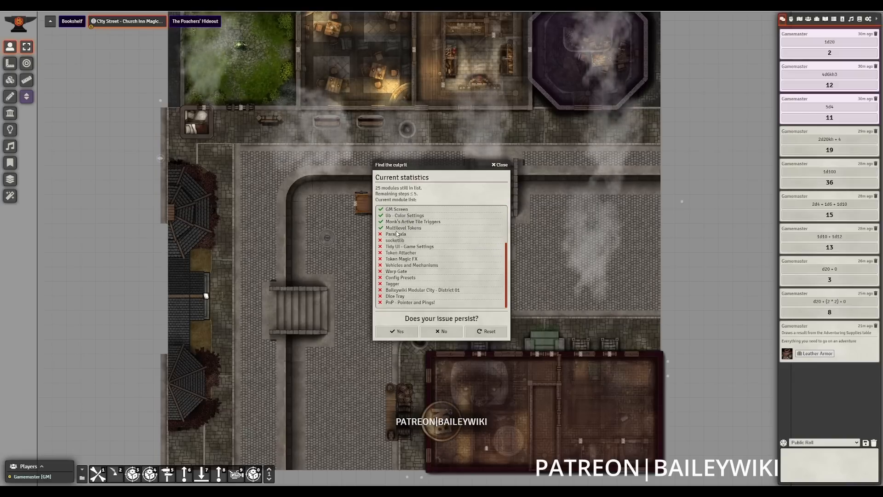
scroll(410, 216, up, 3)
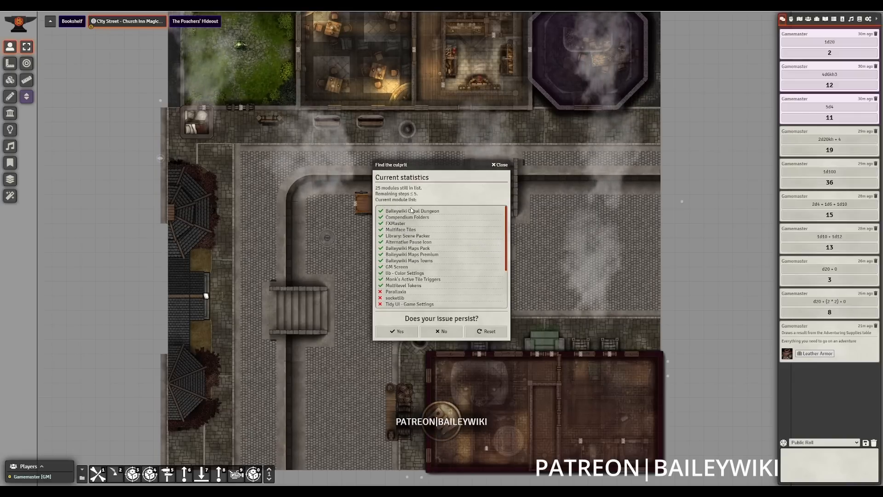
Answer the five culprit search rounds with Yes, Yes, Yes, No and Yes, and reactivate all modules
click(441, 331)
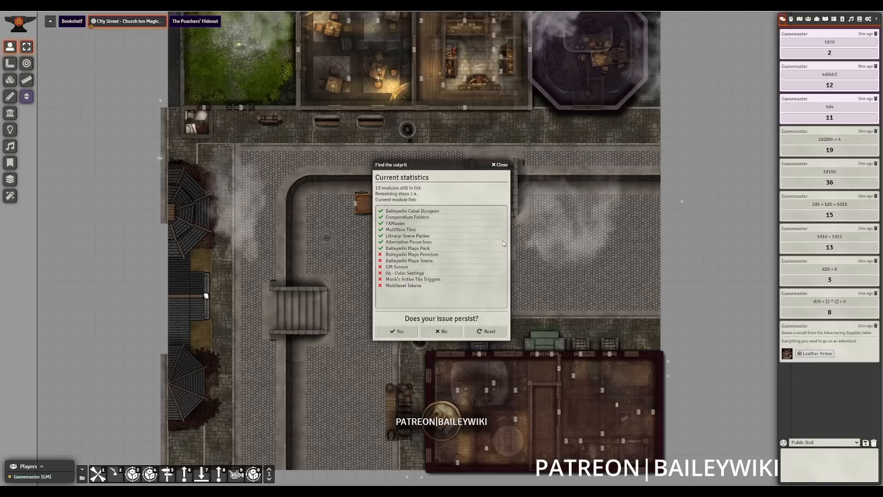
click(397, 331)
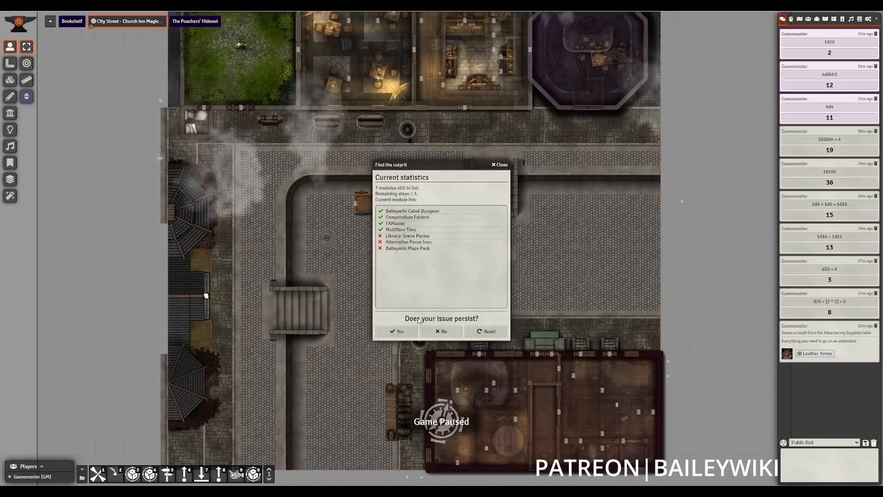
click(398, 331)
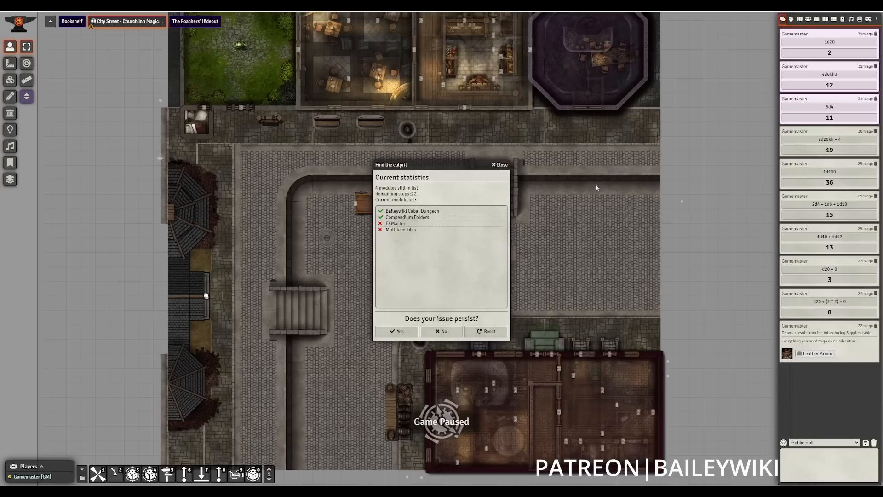
click(443, 331)
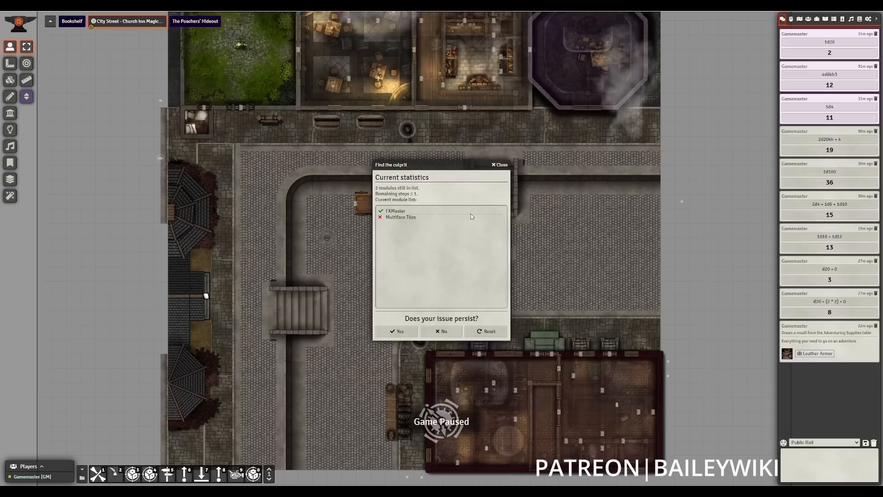
click(394, 330)
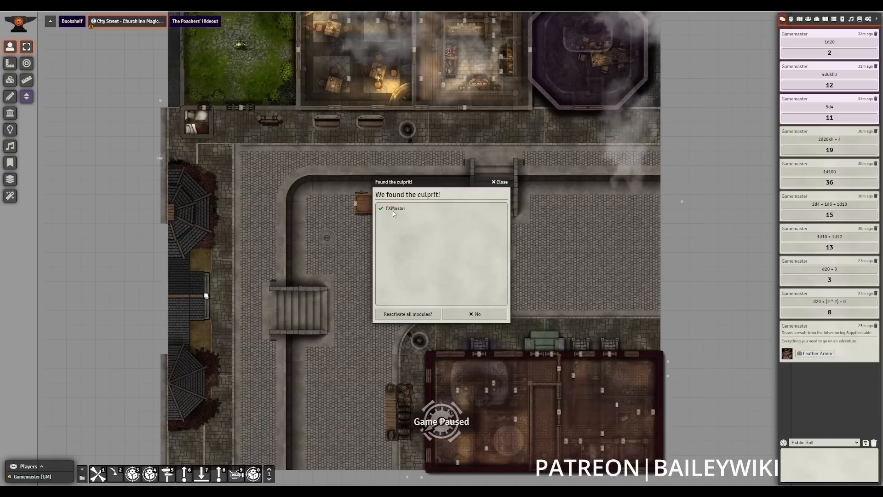
click(406, 315)
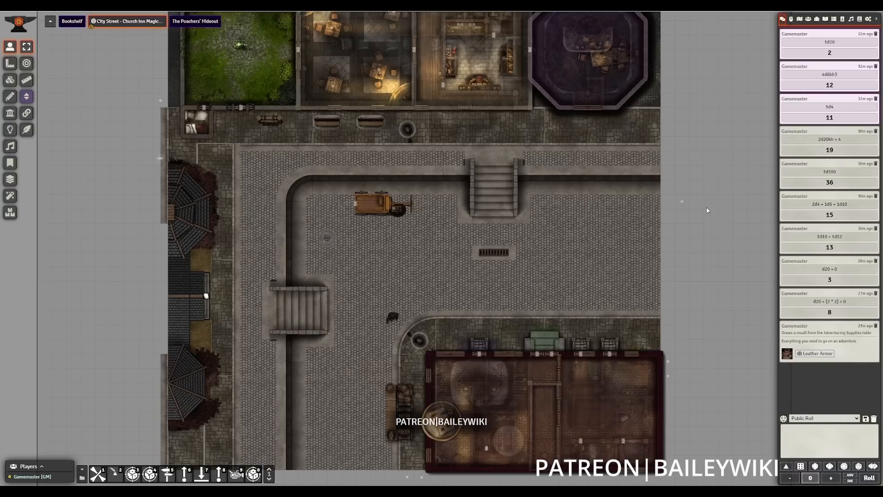
Look up FXMaster in Module Management, and close the window
scroll(619, 280, down, 2)
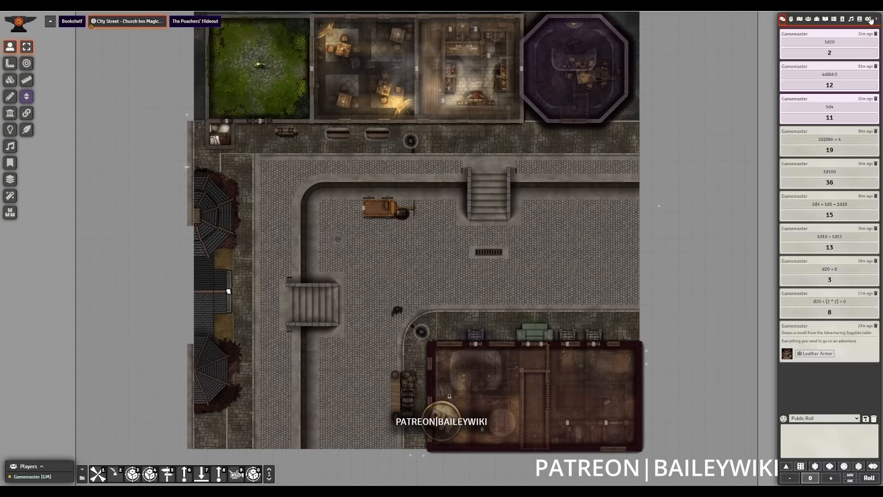
click(867, 19)
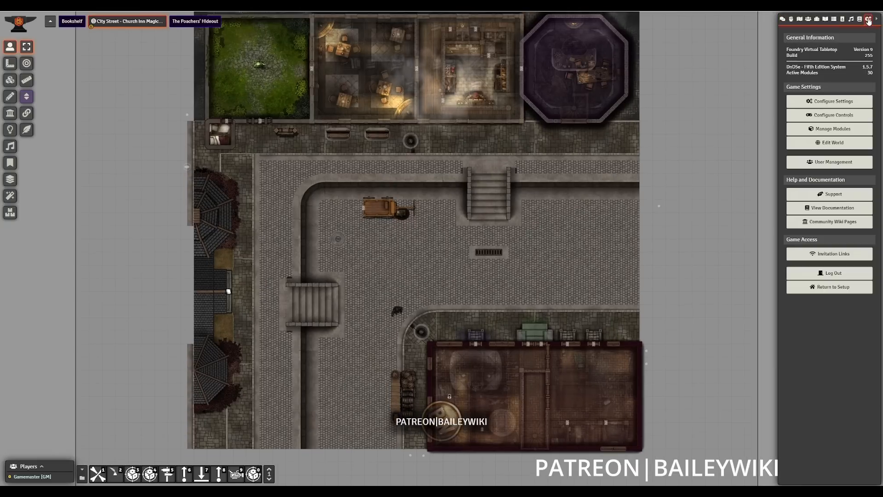
click(833, 129)
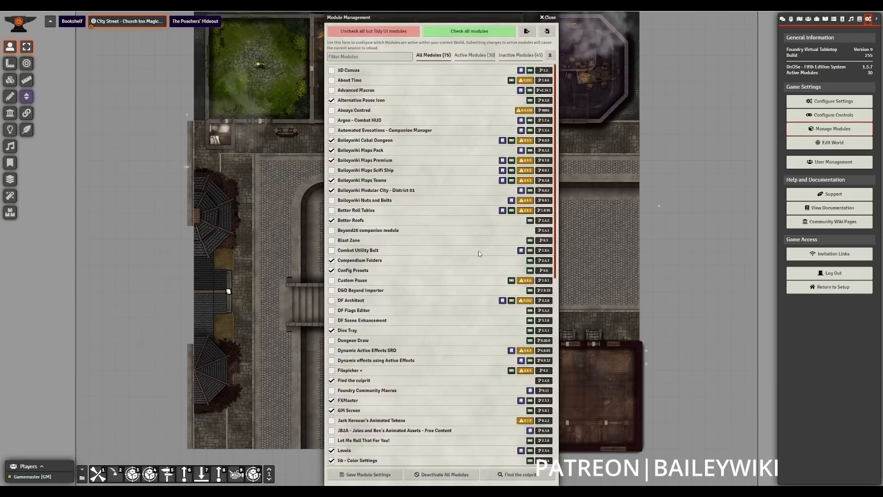
click(331, 331)
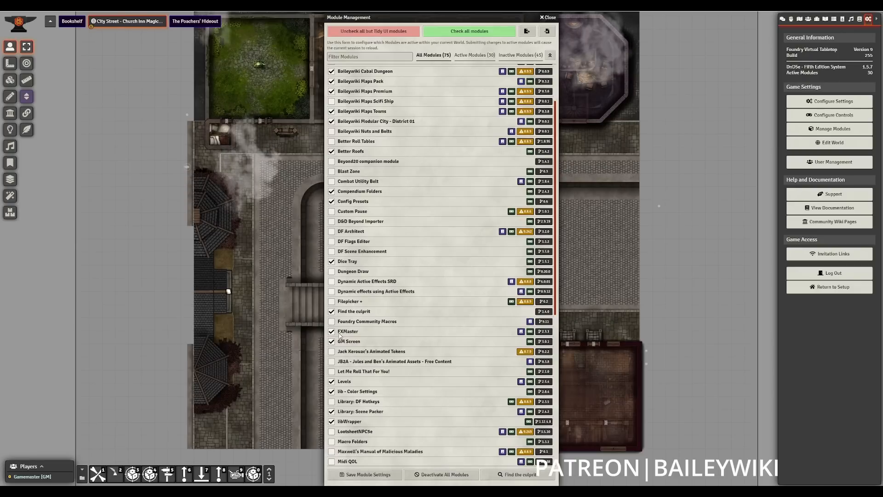
key(Escape)
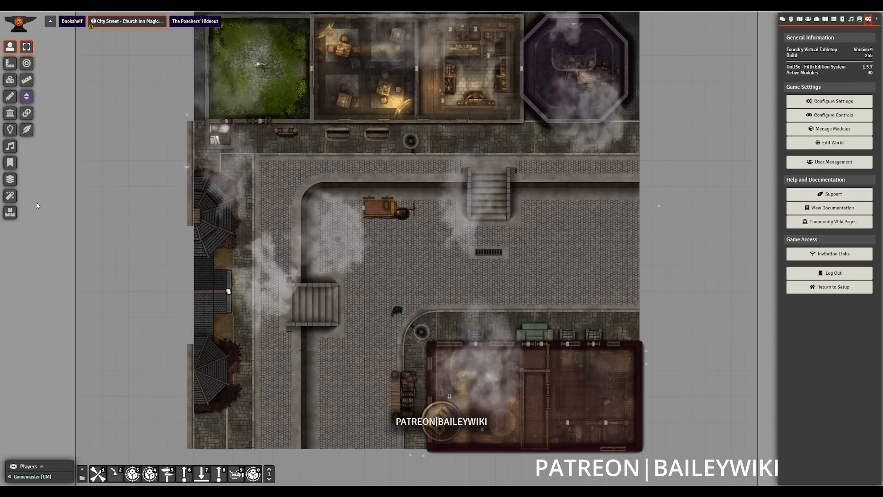
Show the FXMaster effects controls for the scene
click(10, 196)
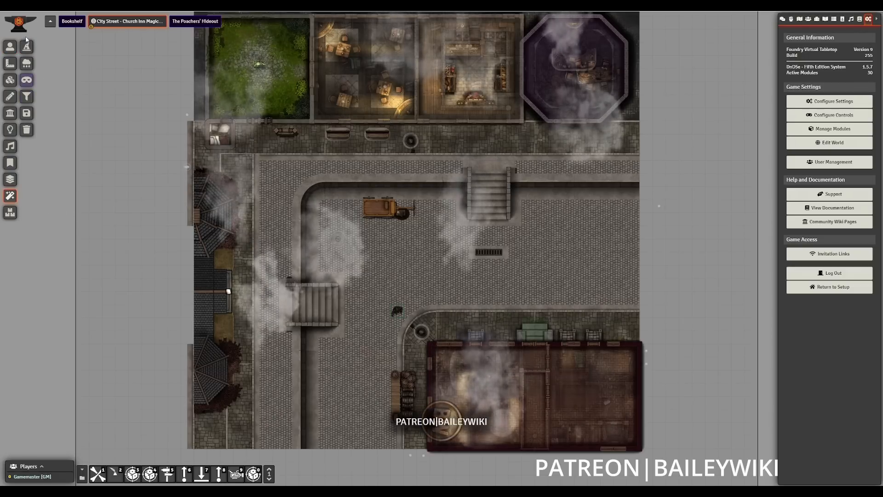